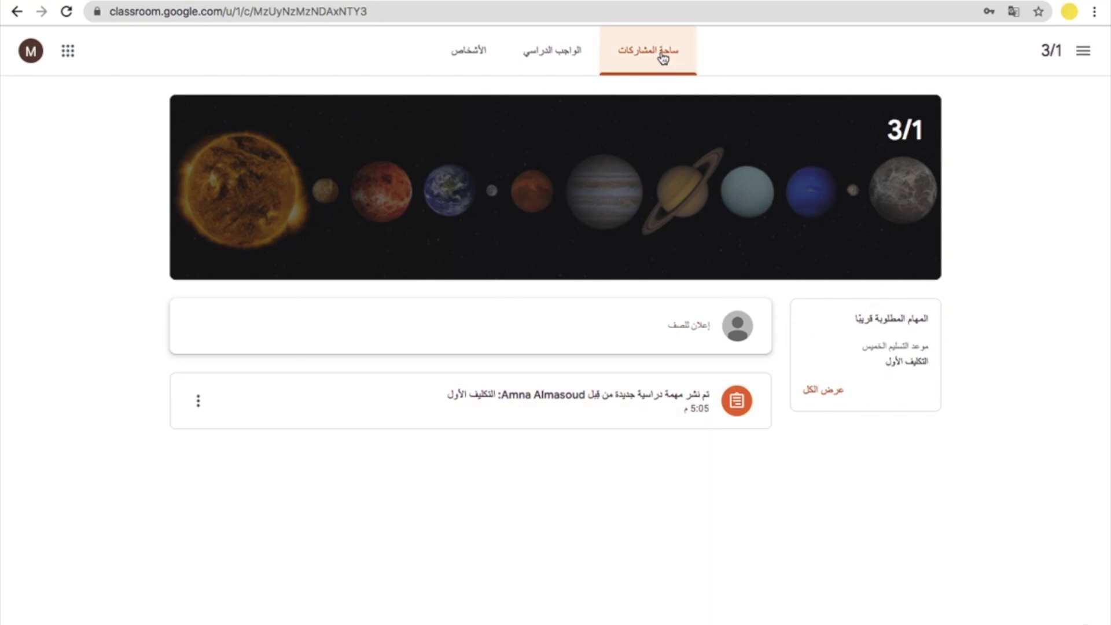
Compare the student and teacher views of class 3/1 across its stream, classwork and people pages, plus the teacher's grades page.
{"action": "left_click", "coordinate": [577, 55]}
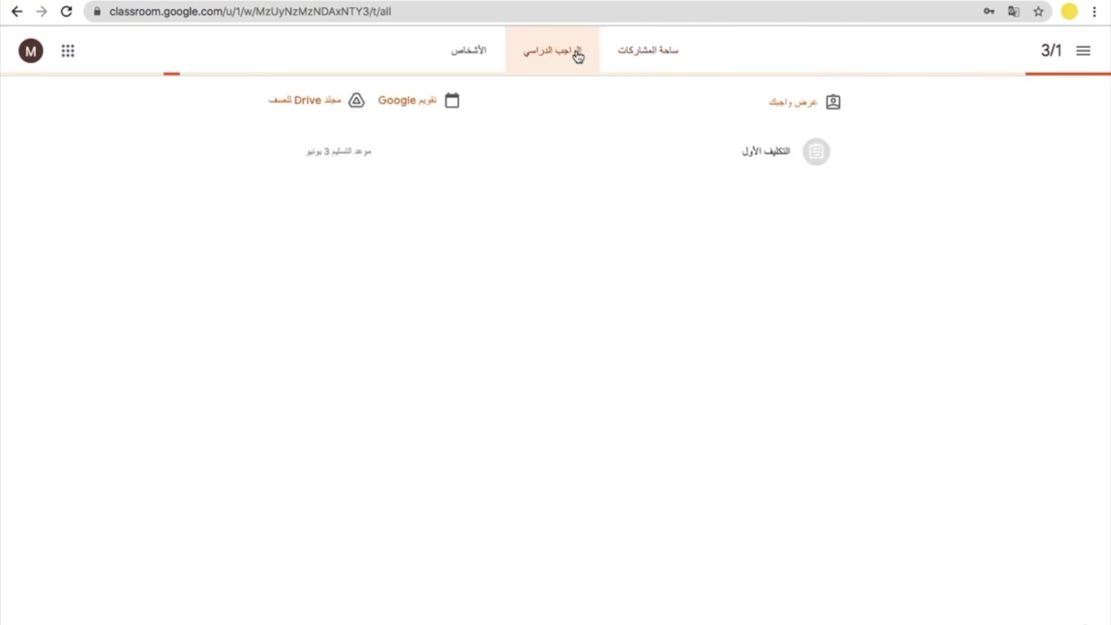
{"action": "left_click", "coordinate": [489, 54]}
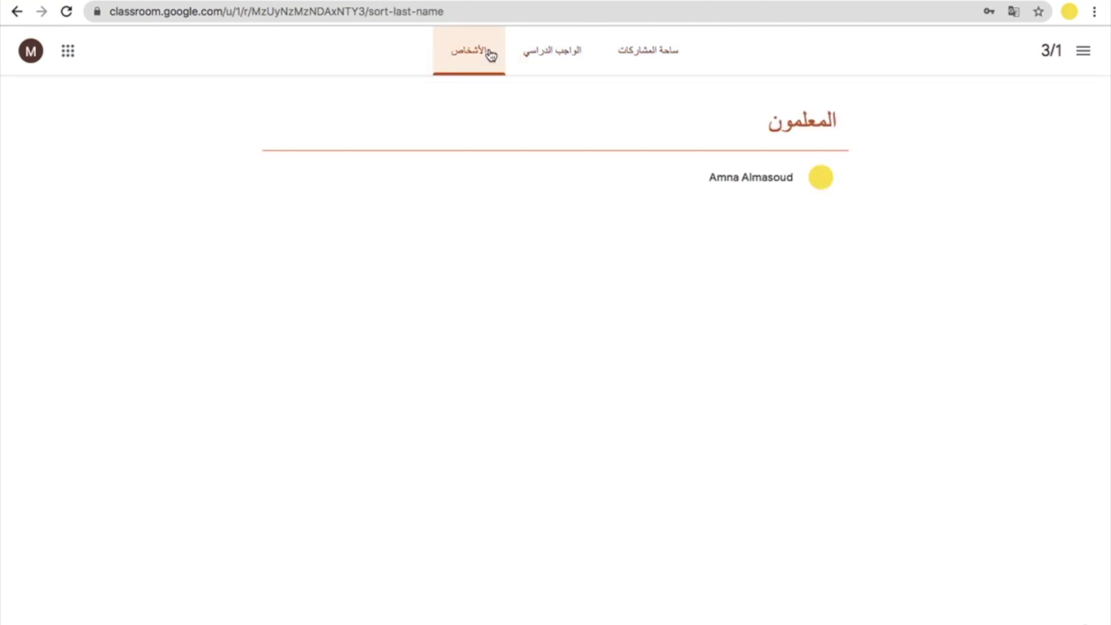
{"action": "left_click", "coordinate": [627, 49]}
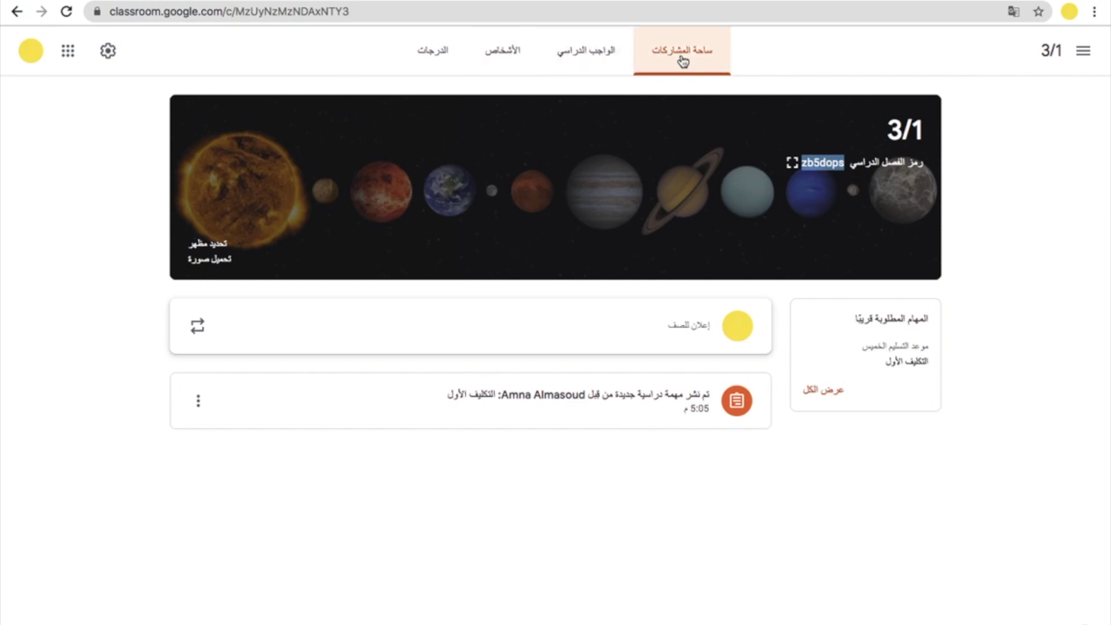
{"action": "left_click", "coordinate": [603, 51]}
{"action": "left_click", "coordinate": [502, 57]}
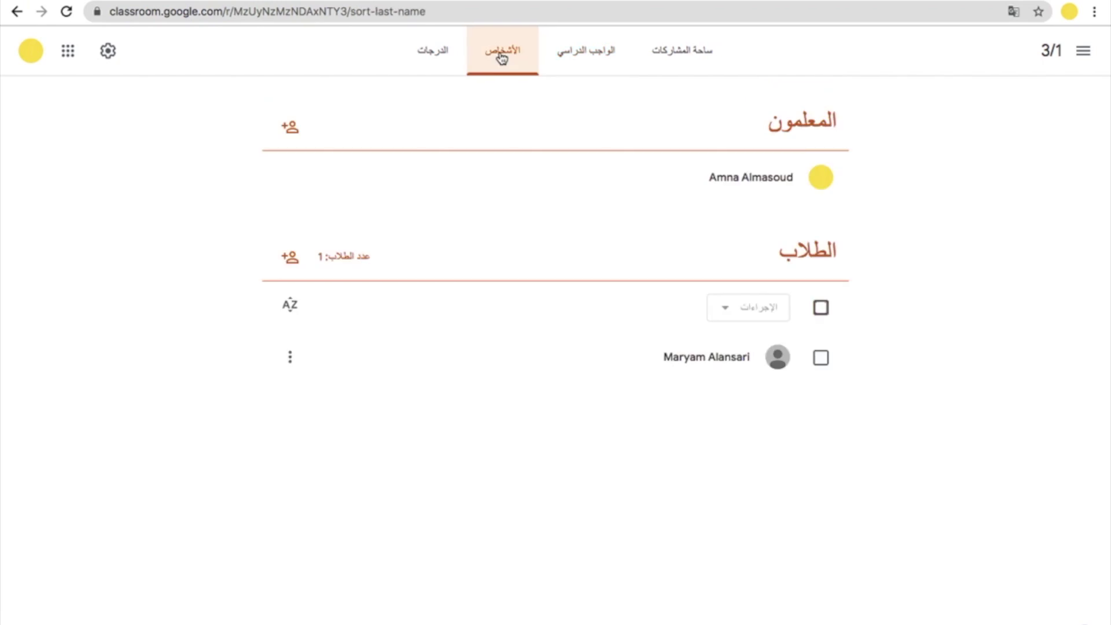
{"action": "left_click", "coordinate": [440, 50]}
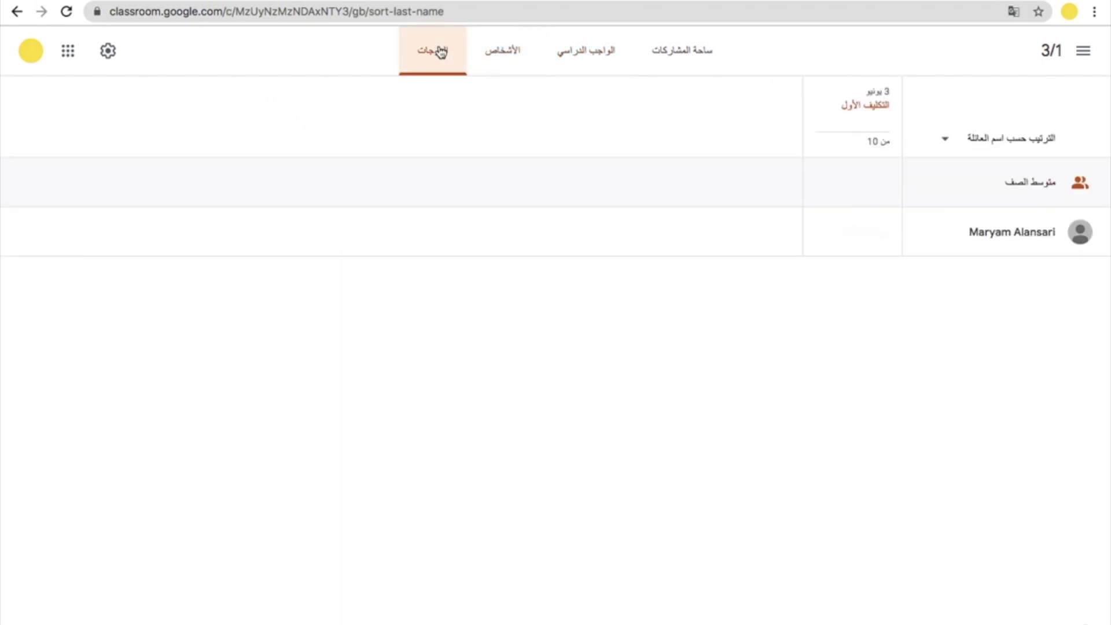
{"action": "left_click", "coordinate": [666, 48]}
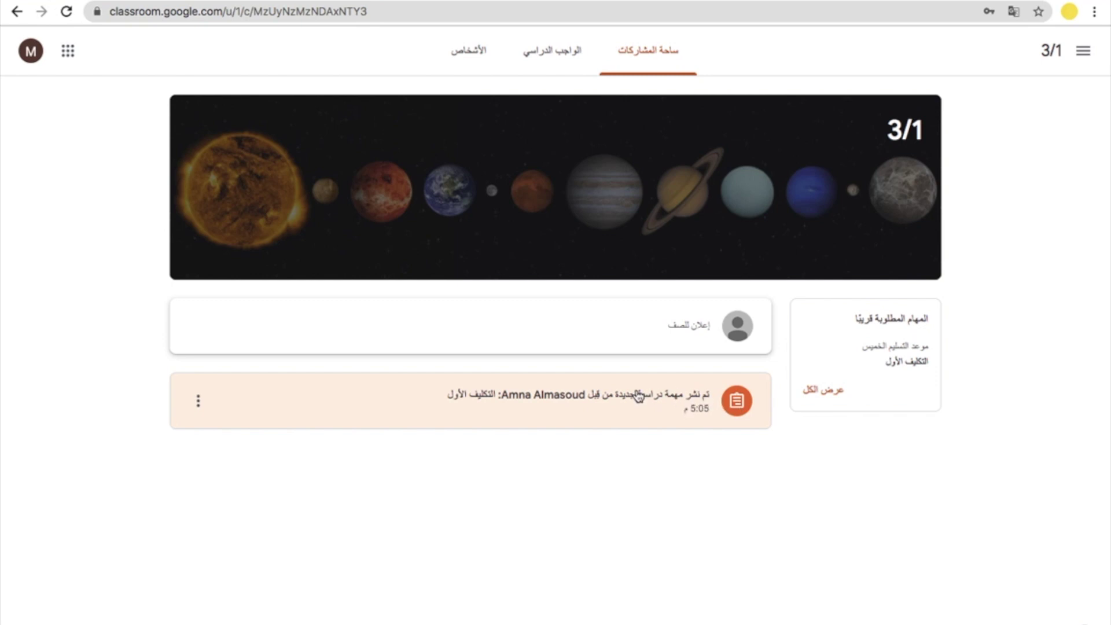
{"action": "left_click", "coordinate": [559, 60]}
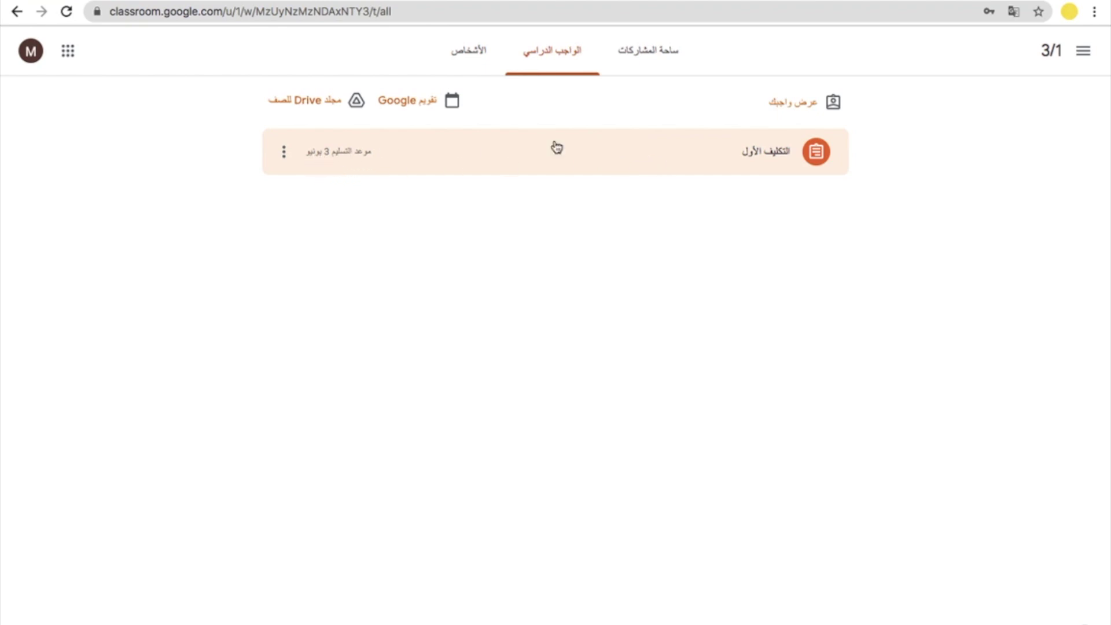
{"action": "left_click", "coordinate": [648, 48]}
{"action": "left_click", "coordinate": [469, 54]}
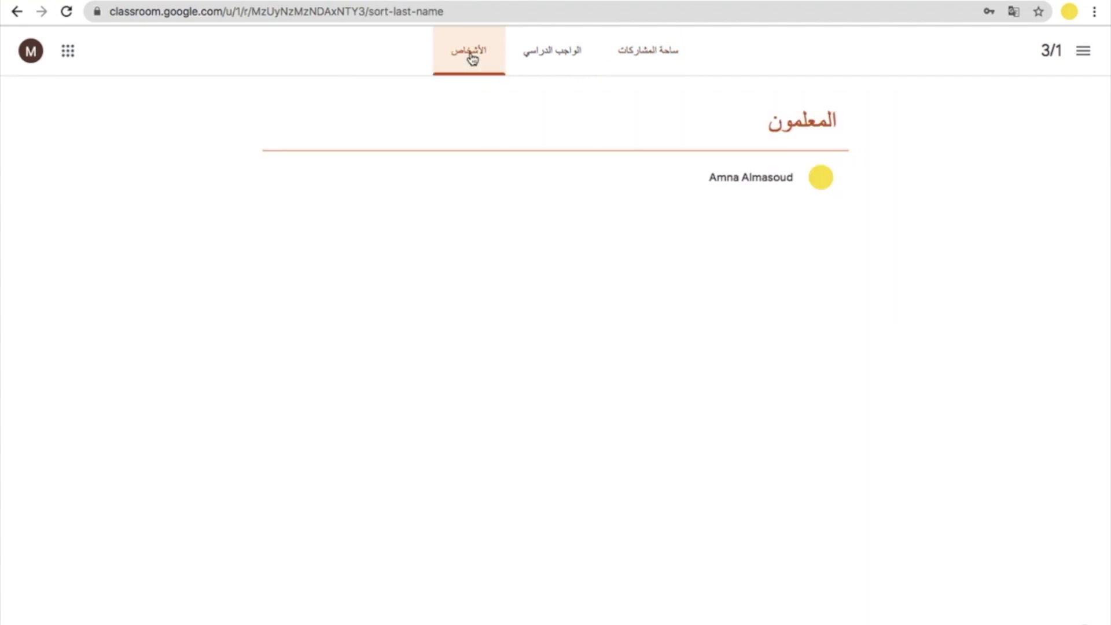
{"action": "left_click", "coordinate": [657, 69]}
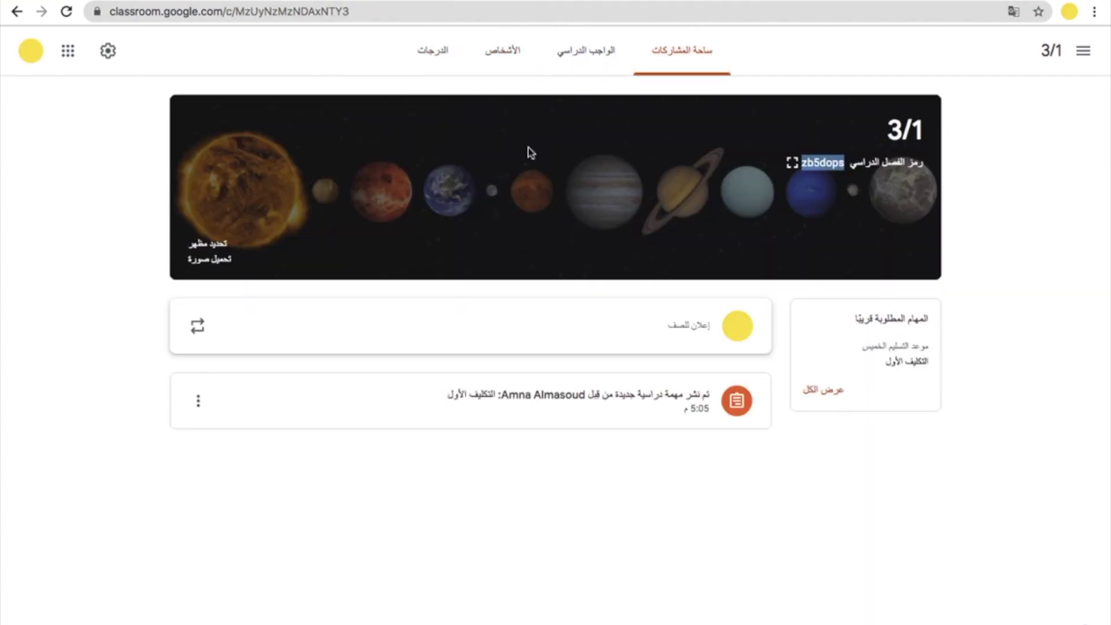
Create a quiz assignment in the teacher's classwork for class 3/1 and title it "quiz 1".
{"action": "left_click", "coordinate": [585, 58]}
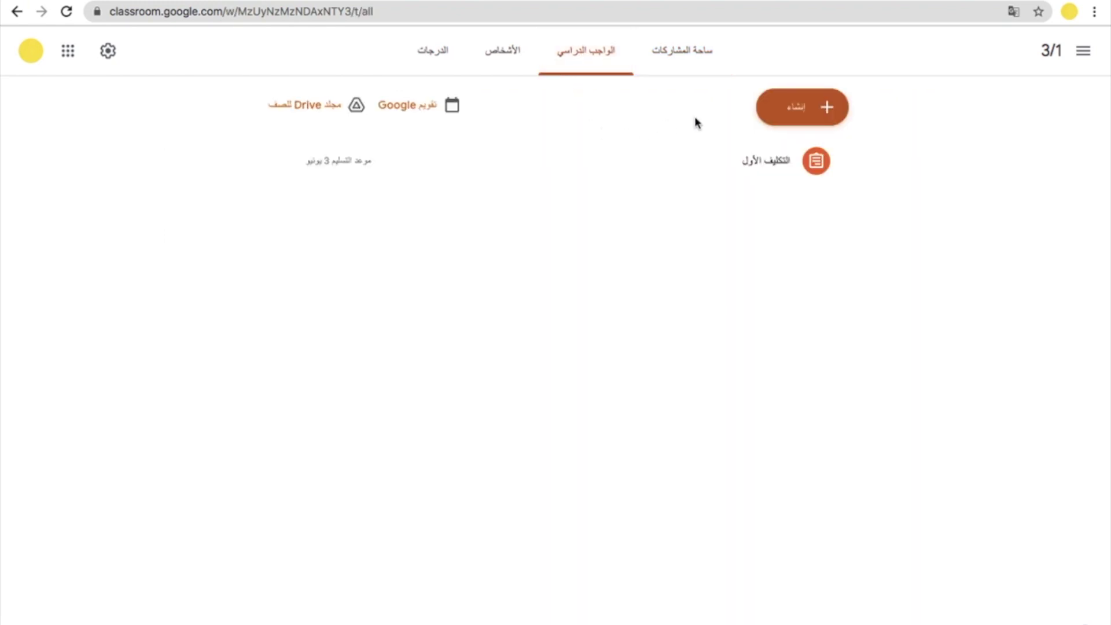
{"action": "left_click", "coordinate": [784, 110]}
{"action": "left_click", "coordinate": [781, 196]}
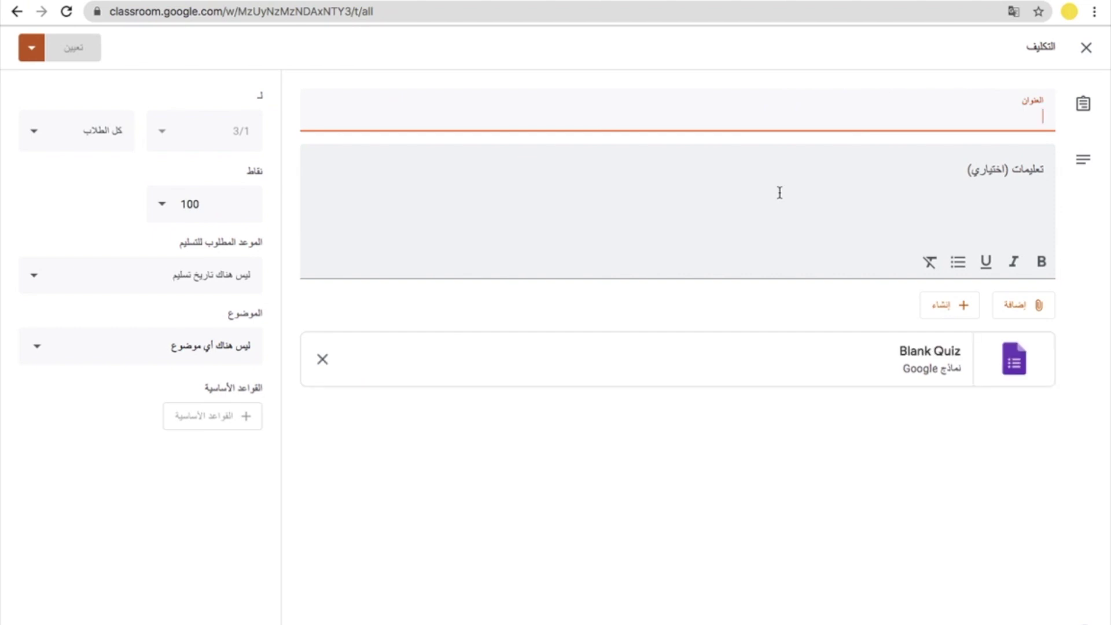
{"action": "type", "text": "quiz 1"}
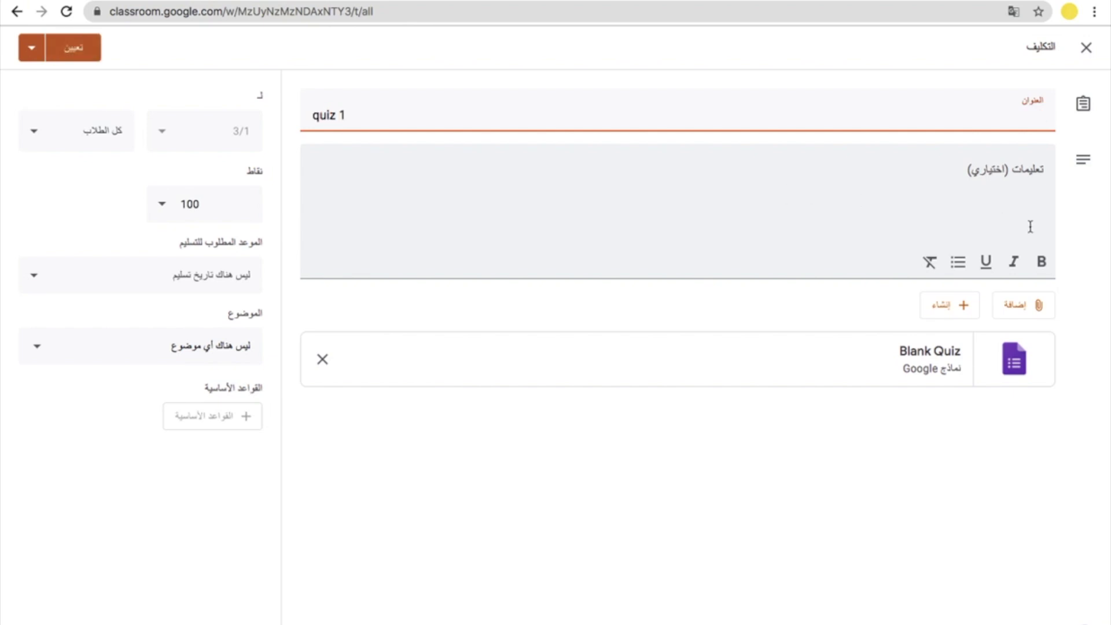
Enter "الفصل الاول والثالث." as the instructions of the quiz assignment.
{"action": "left_click", "coordinate": [1025, 197]}
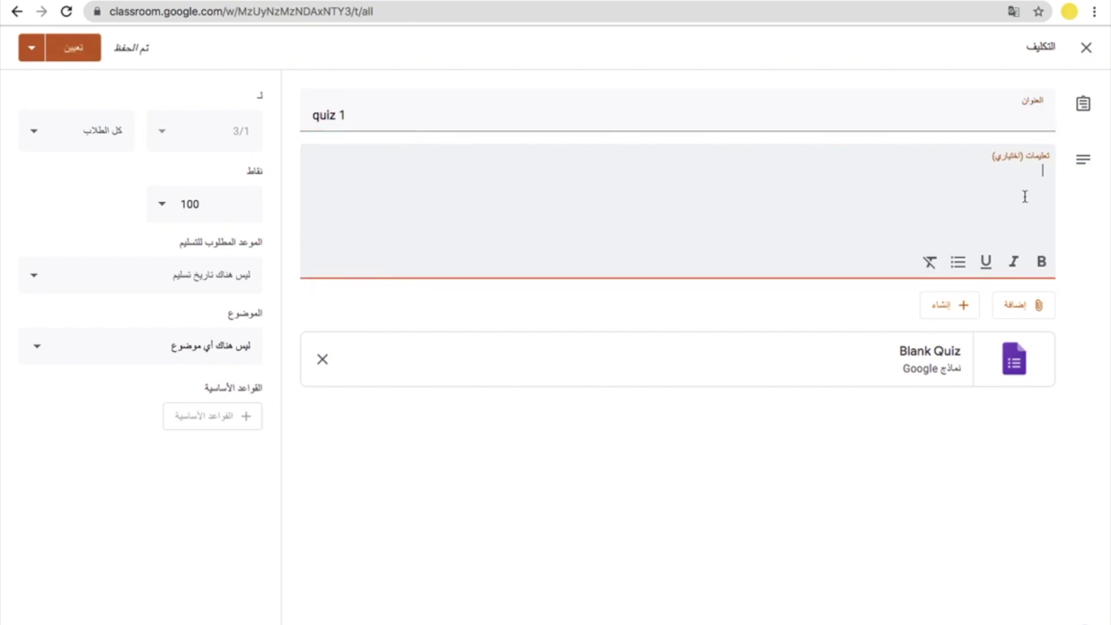
{"action": "type", "text": "الفصل"}
{"action": "key", "text": "BackSpace"}
{"action": "key", "text": "BackSpace"}
{"action": "type", "text": "صل الأ"}
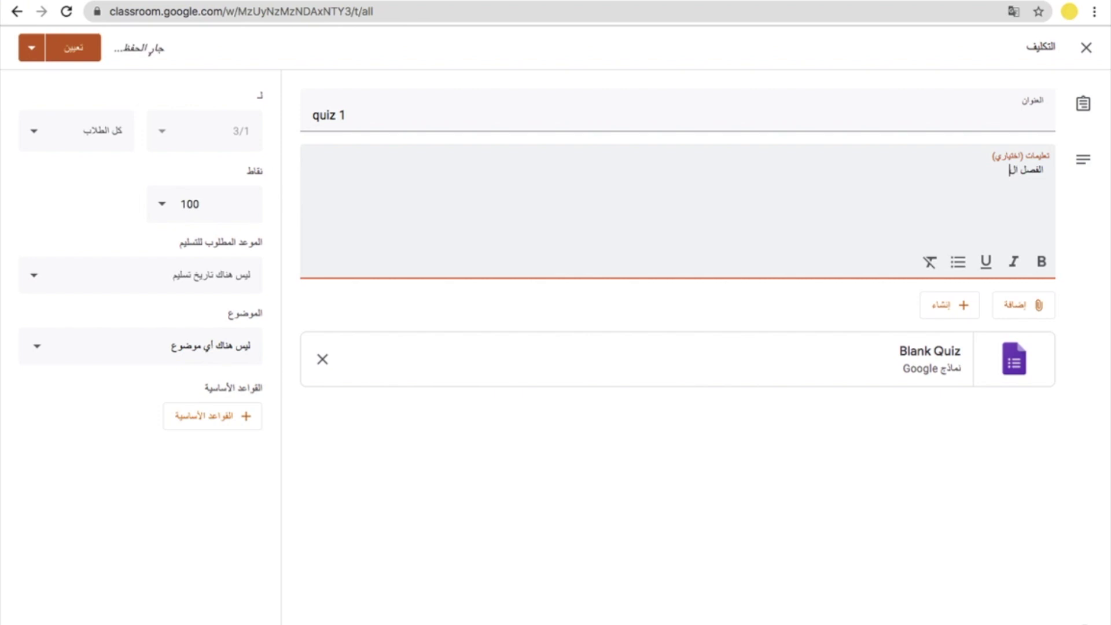
{"action": "type", "text": "ول والثالث."}
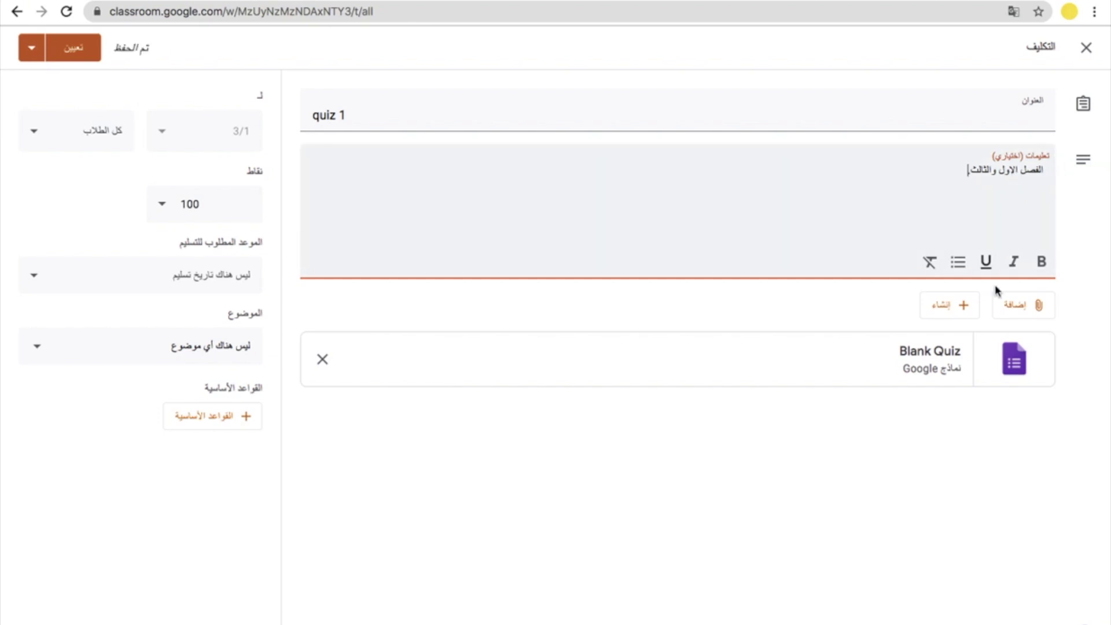
{"action": "left_click", "coordinate": [1004, 306]}
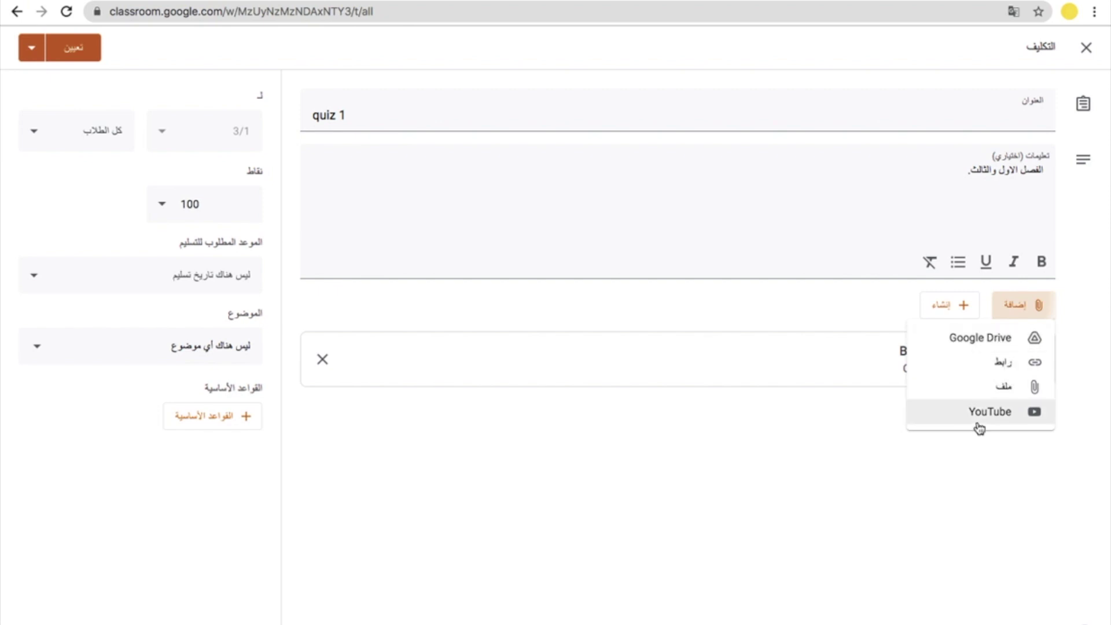
{"action": "left_click", "coordinate": [961, 303]}
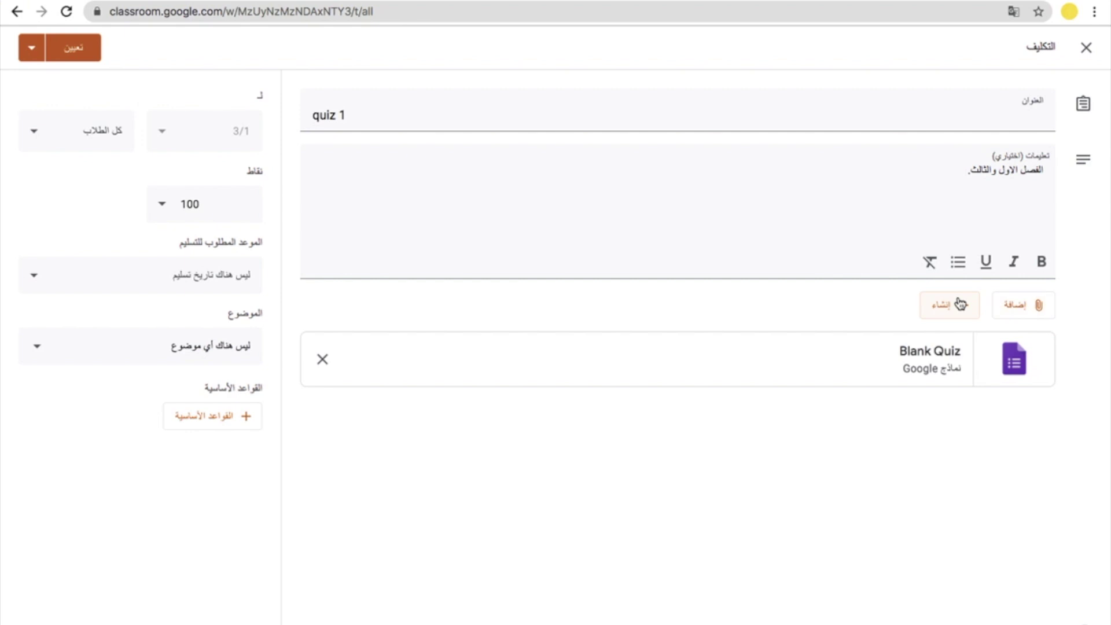
{"action": "left_click", "coordinate": [961, 304]}
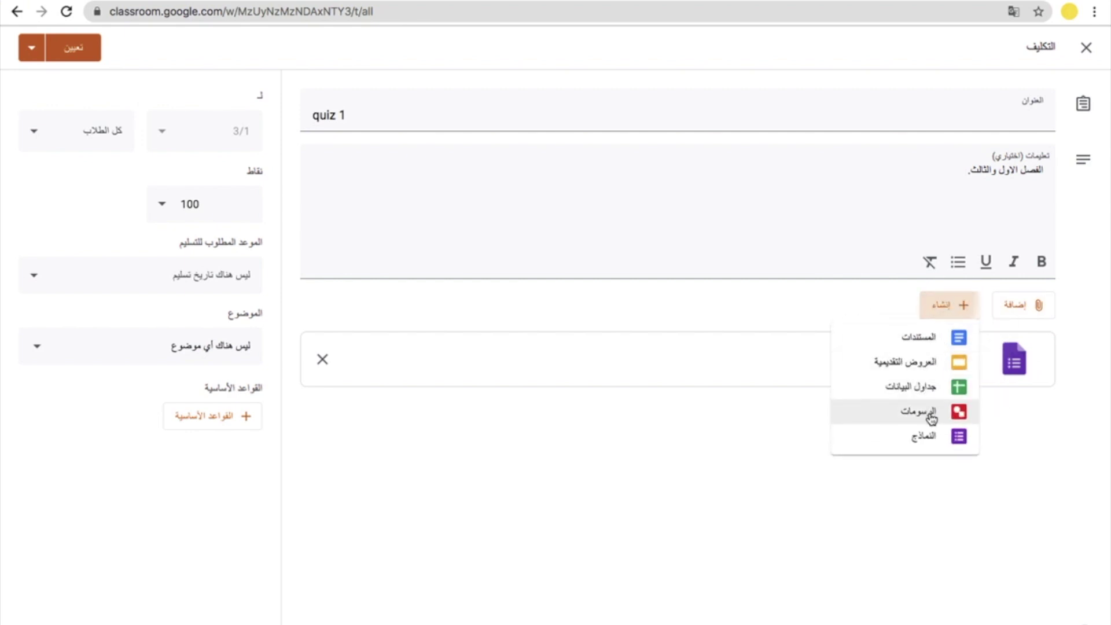
{"action": "left_click", "coordinate": [929, 438]}
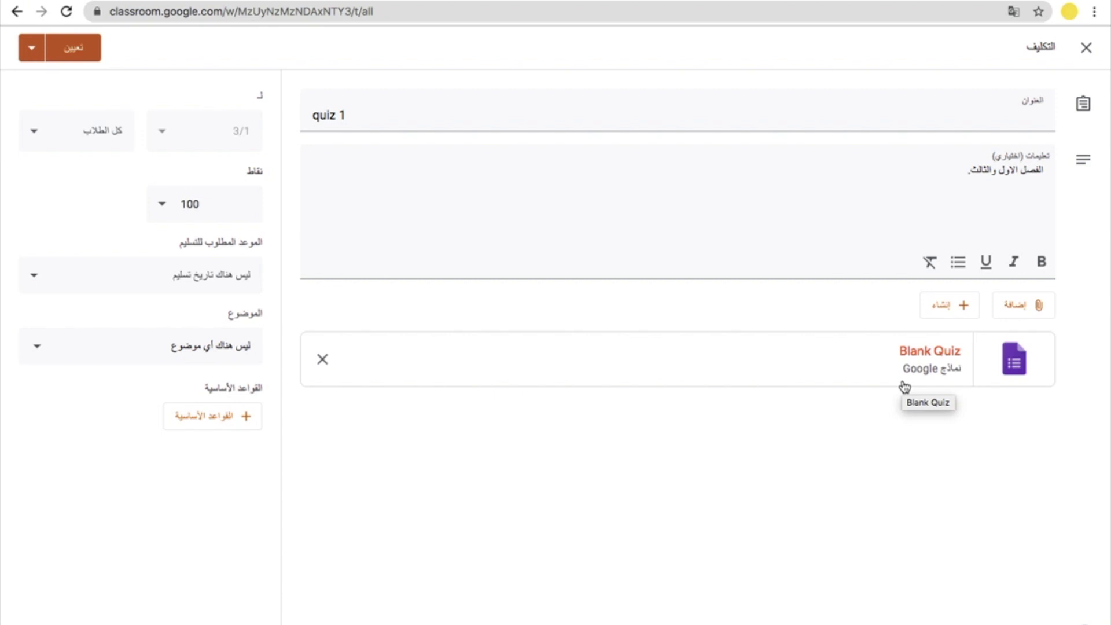
Open the attached Blank Quiz form in Google Forms and replace its title with "الاختبار الفصلي الاول".
{"action": "left_click", "coordinate": [933, 358]}
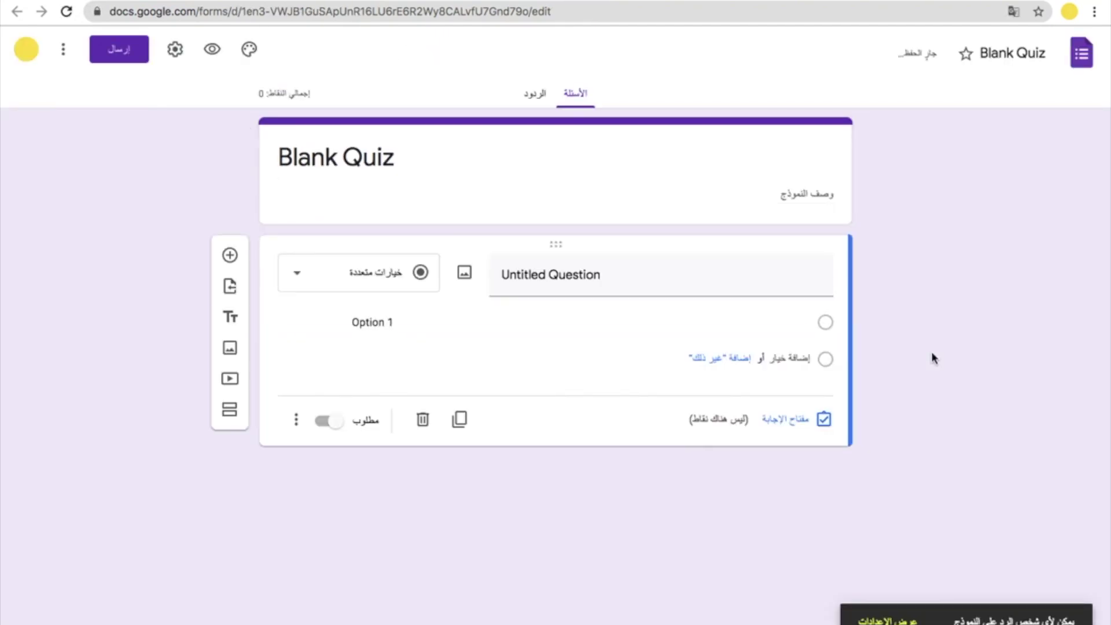
{"action": "left_click", "coordinate": [406, 159]}
{"action": "key", "text": "BackSpace"}
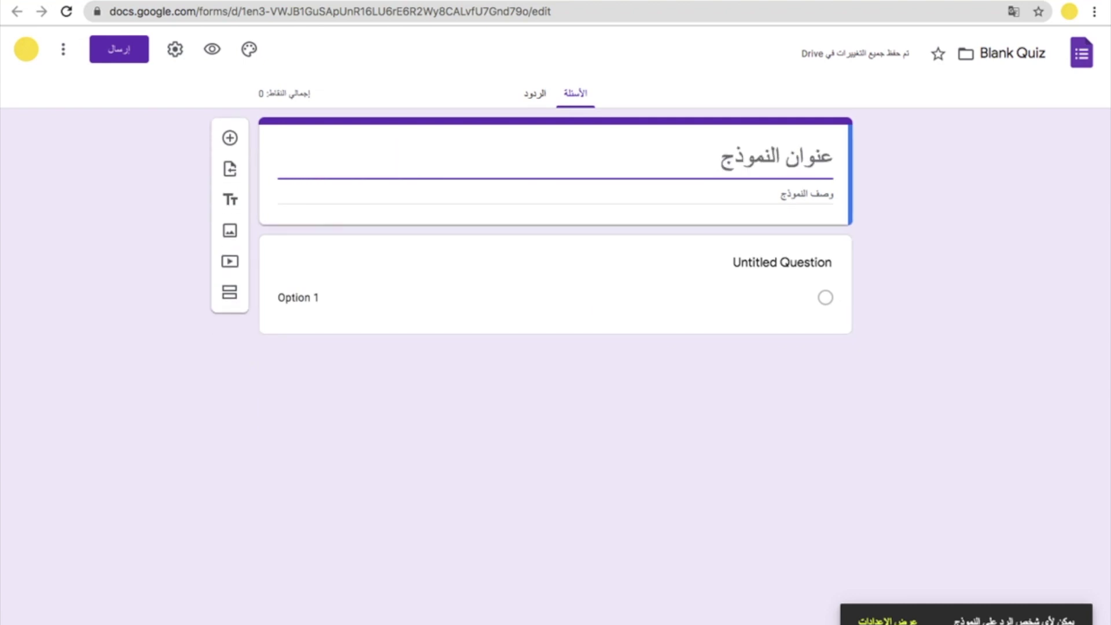
{"action": "type", "text": "hg"}
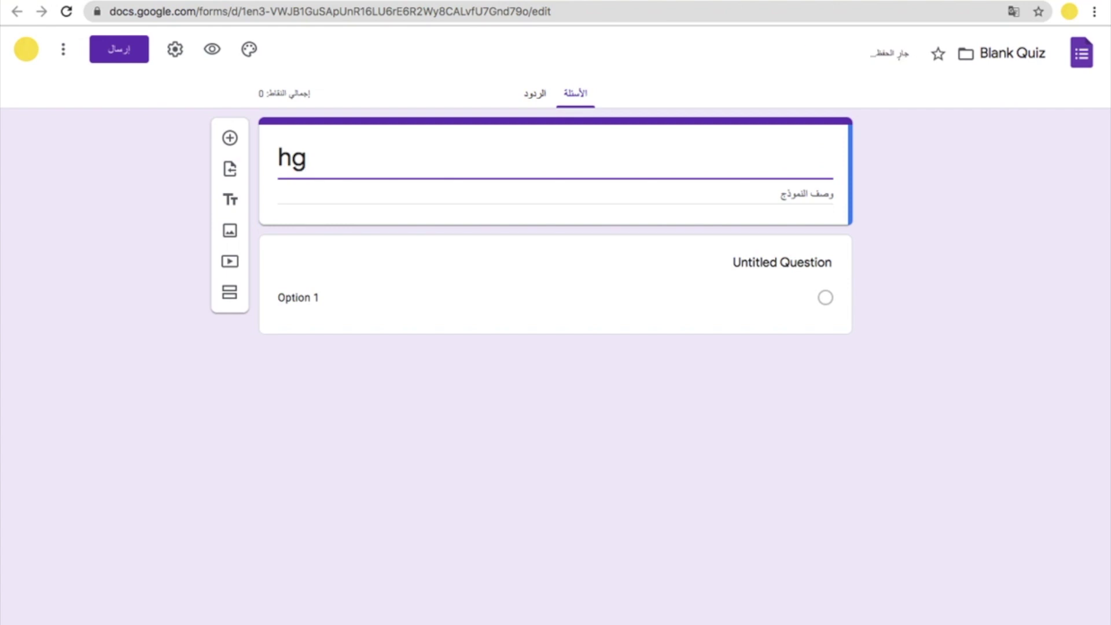
{"action": "key", "text": "BackSpace"}
{"action": "key", "text": "BackSpace"}
{"action": "type", "text": "الاخ"}
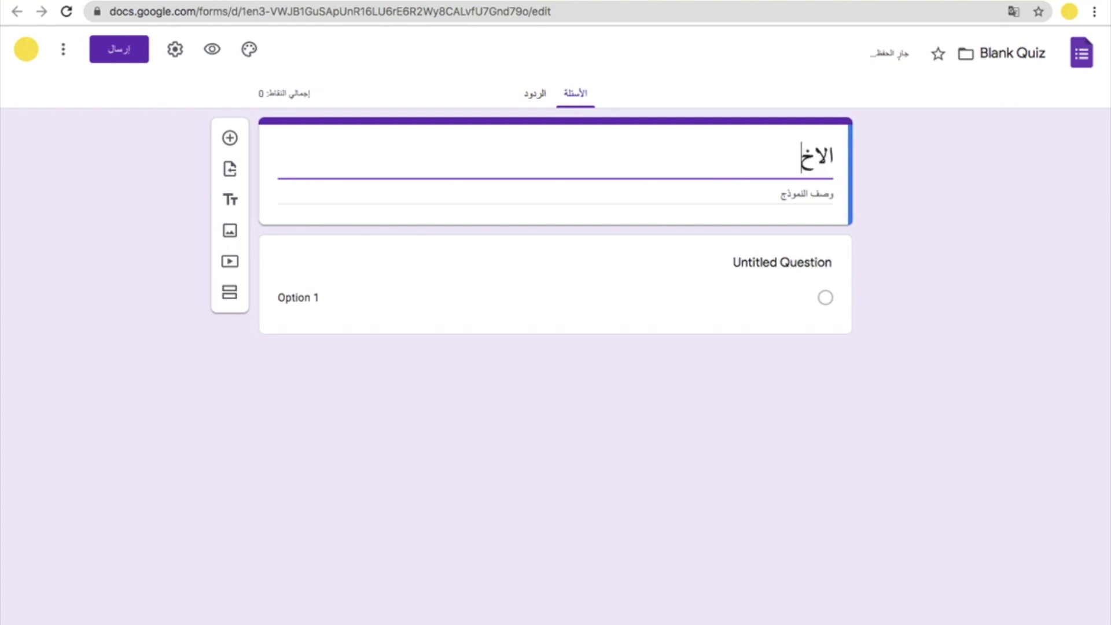
{"action": "type", "text": "تبار الفص"}
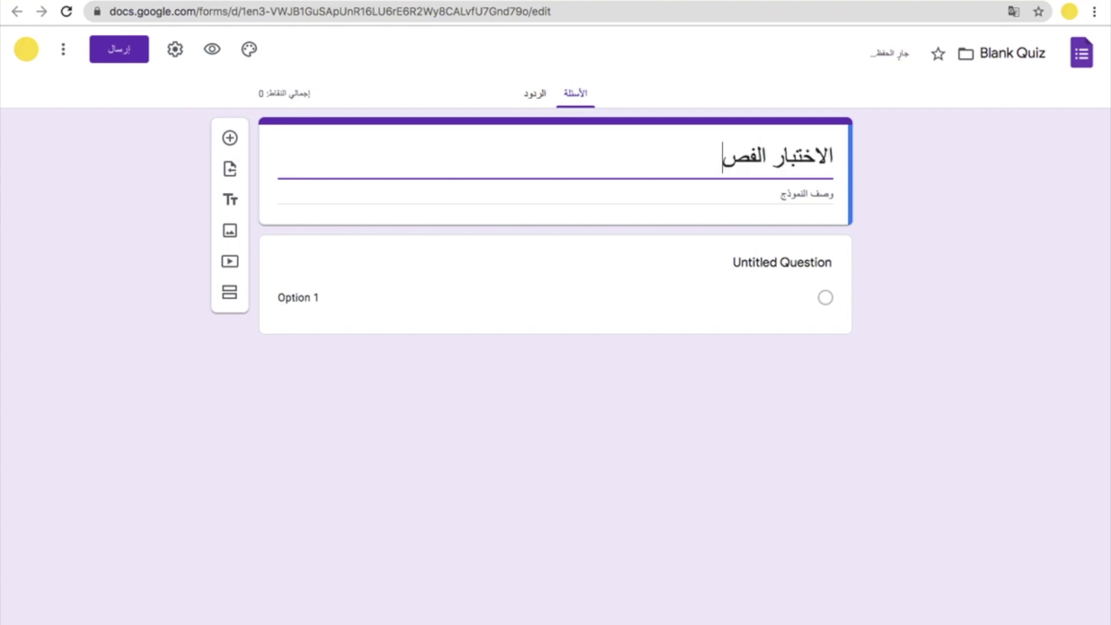
{"action": "type", "text": "لي الاو"}
{"action": "key", "text": "BackSpace"}
{"action": "type", "text": "اول"}
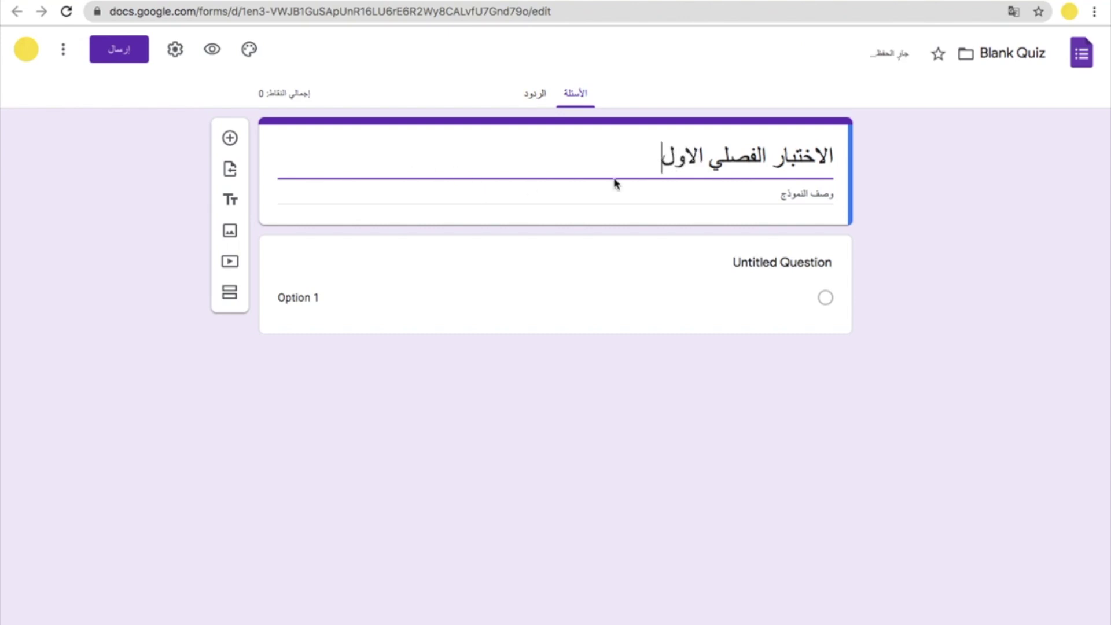
Enter "الصف الثالث" as the form description, followed by a line break.
{"action": "left_click", "coordinate": [817, 192]}
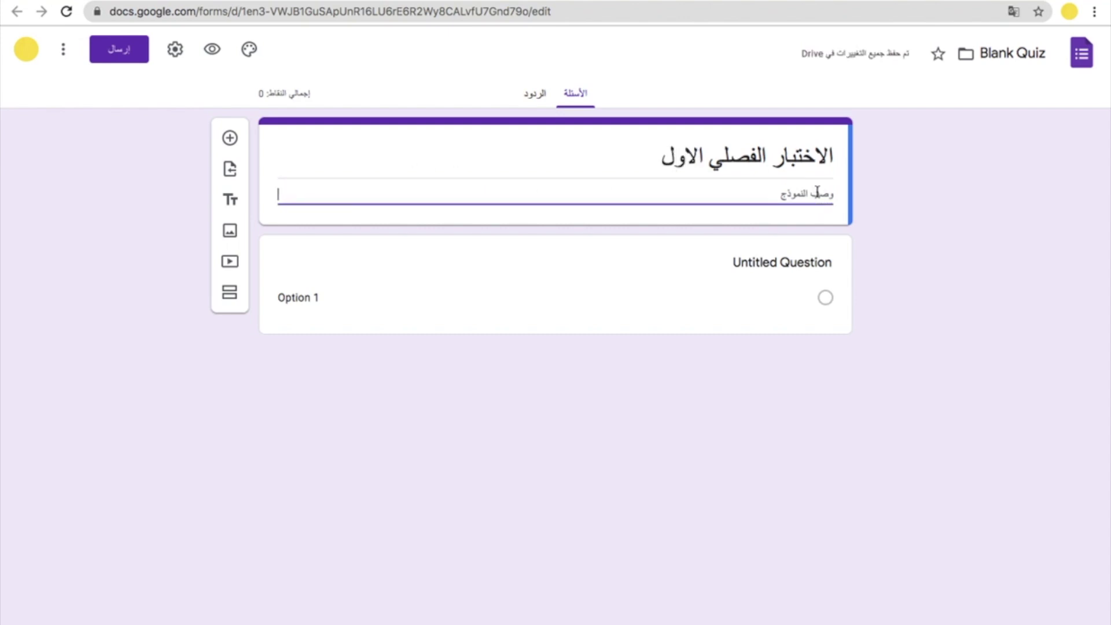
{"action": "type", "text": "الصف"}
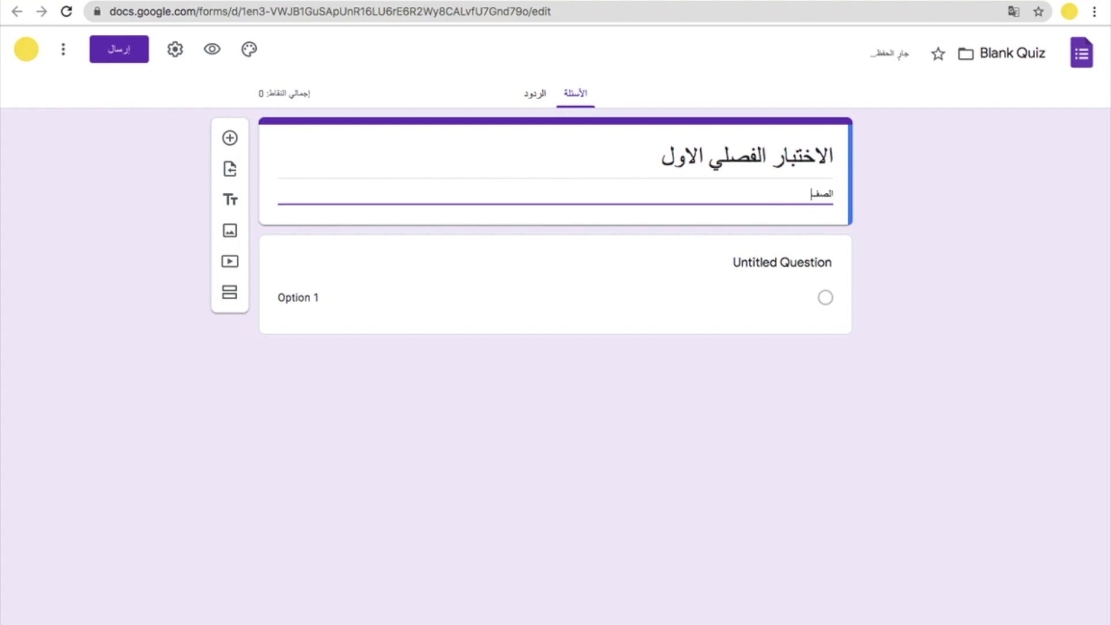
{"action": "type", "text": " الثالث"}
{"action": "key", "text": "Return"}
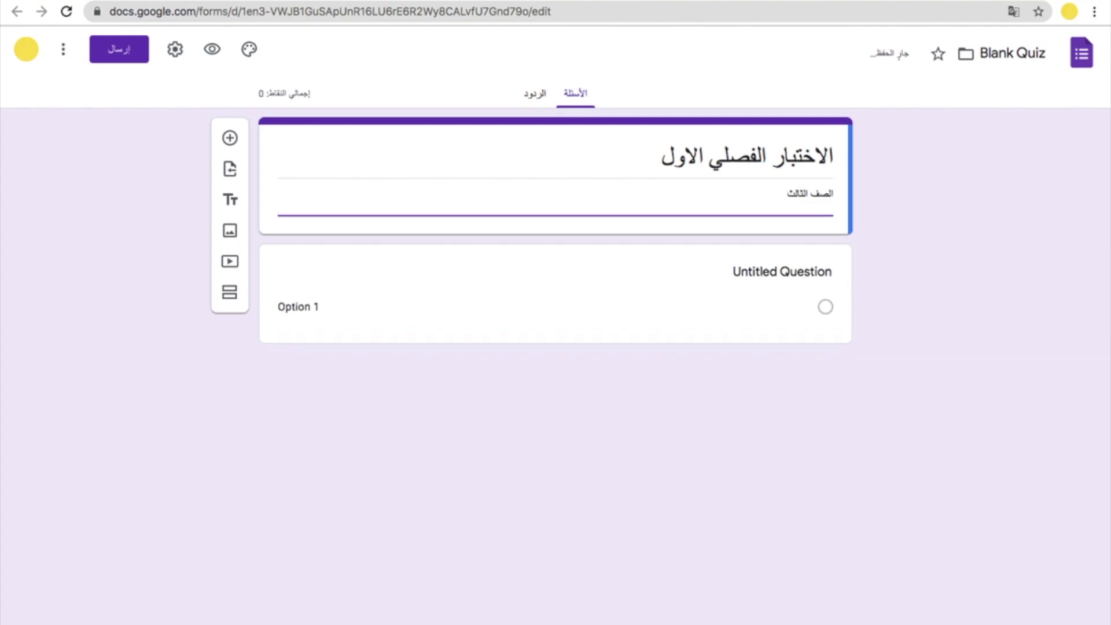
{"action": "left_click", "coordinate": [1007, 283]}
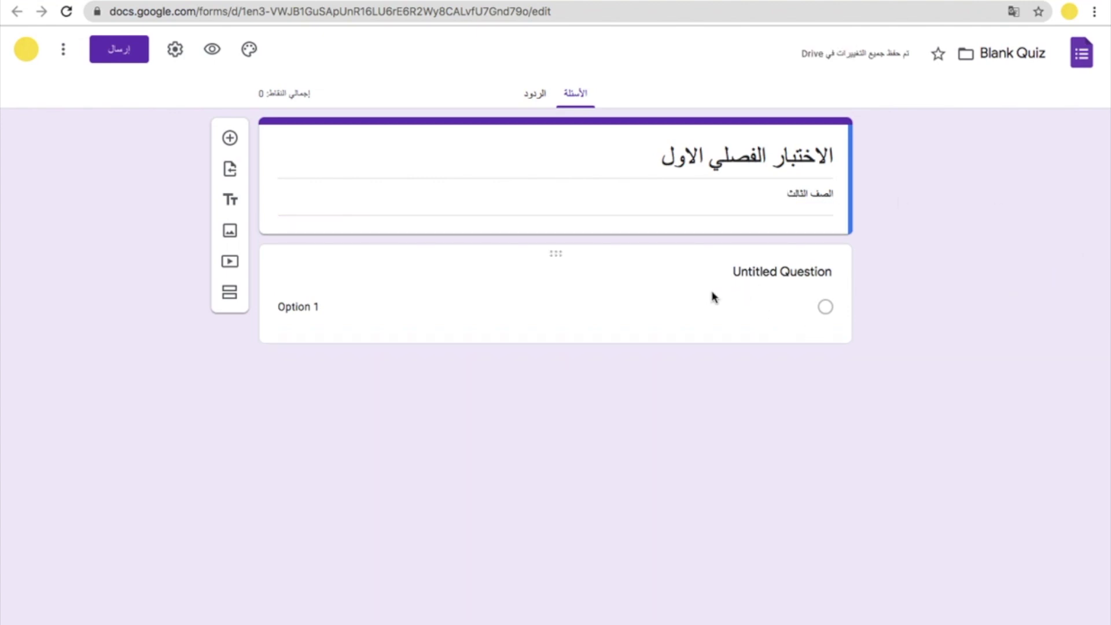
Replace the first question's placeholder text with "كم يبلغ عدد الكواكب في المجموعة الشمسية؟".
{"action": "left_click", "coordinate": [683, 292]}
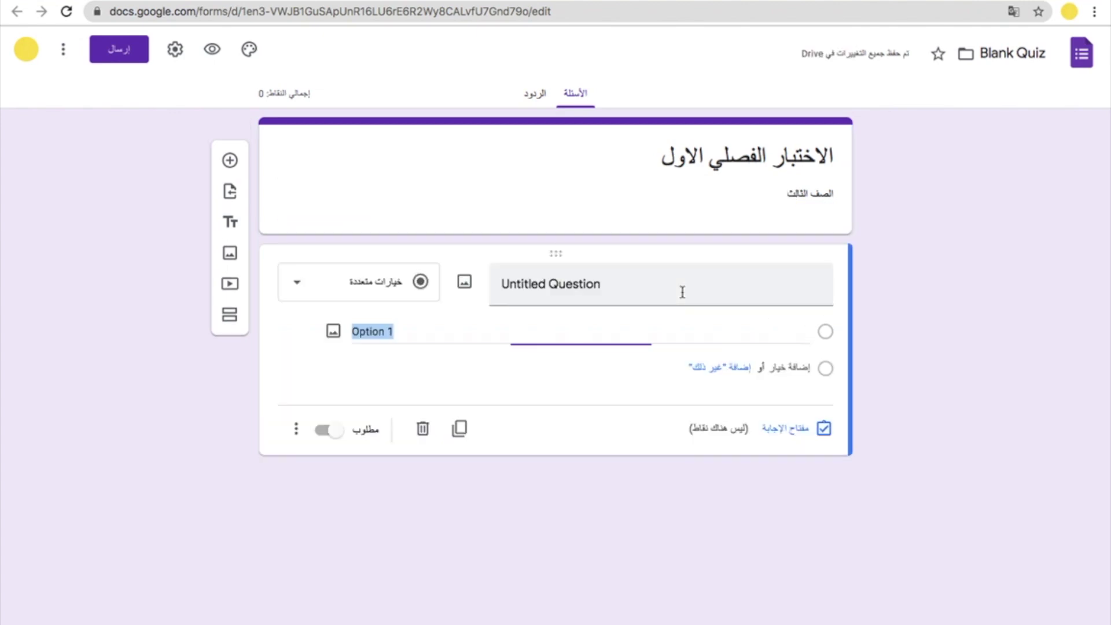
{"action": "left_click", "coordinate": [633, 288]}
{"action": "key", "text": "BackSpace"}
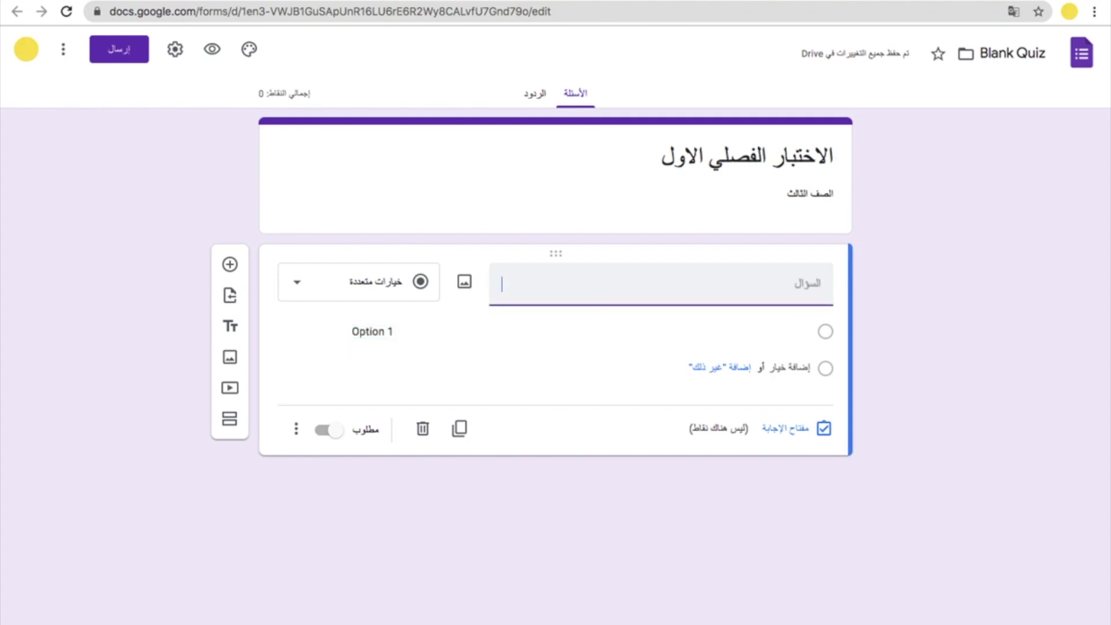
{"action": "type", "text": "كم يبل"}
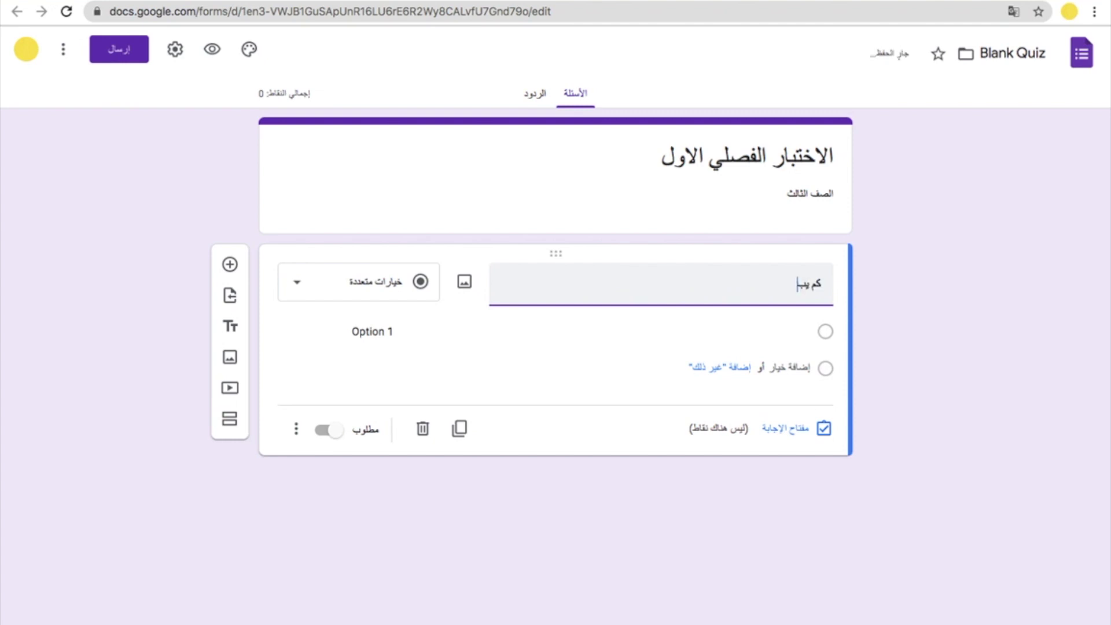
{"action": "type", "text": "غ عدد الكواكب في المج"}
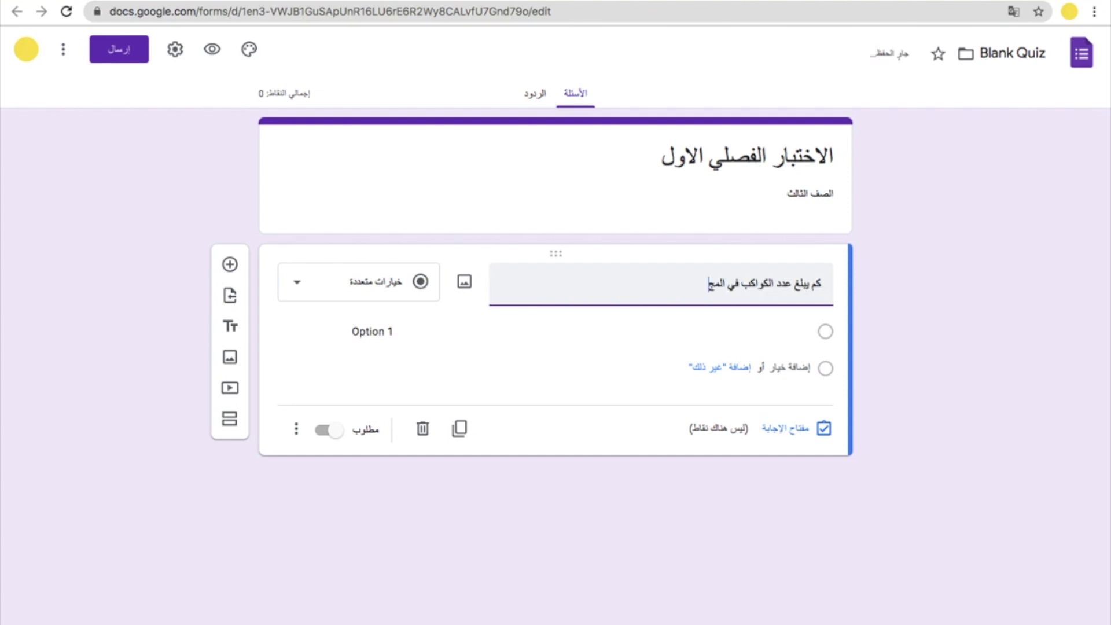
{"action": "type", "text": "موعة ا"}
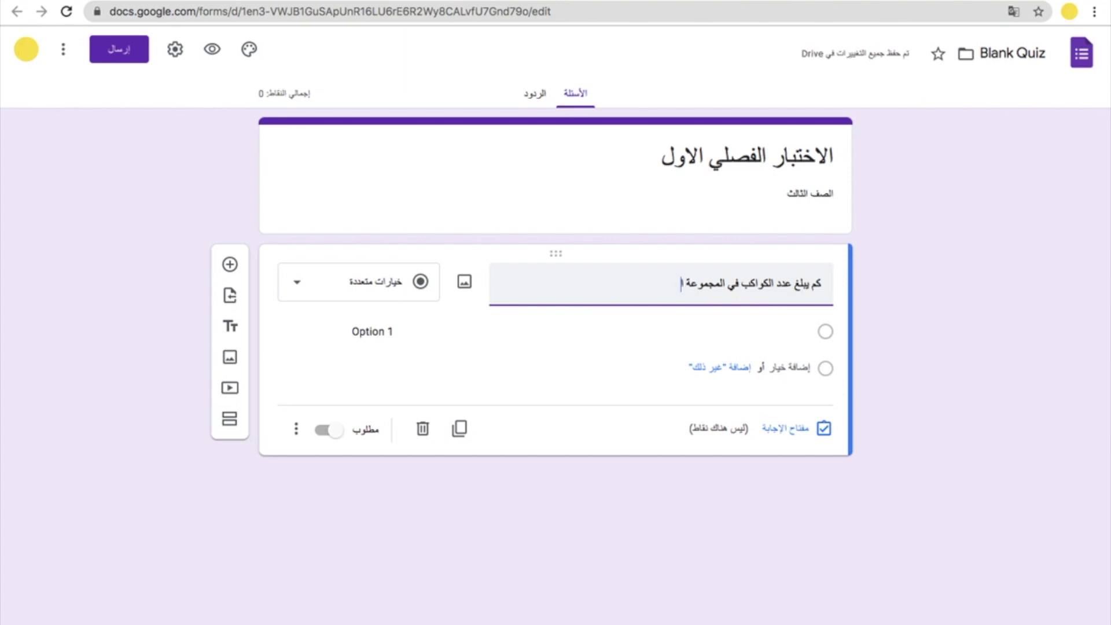
{"action": "type", "text": "لشمسية؟"}
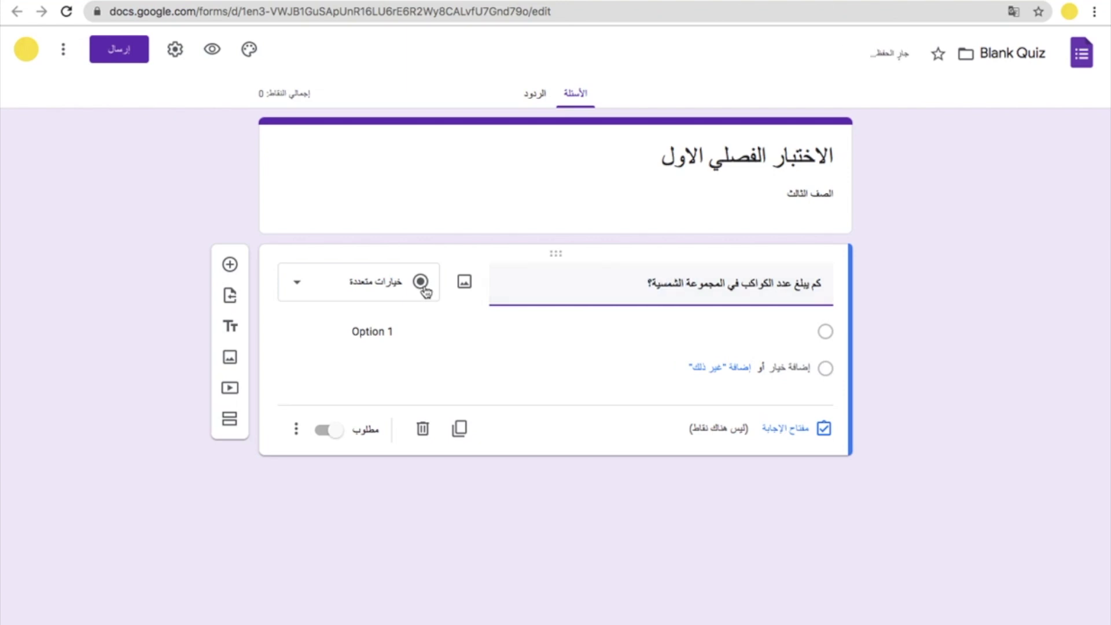
{"action": "left_click", "coordinate": [301, 285]}
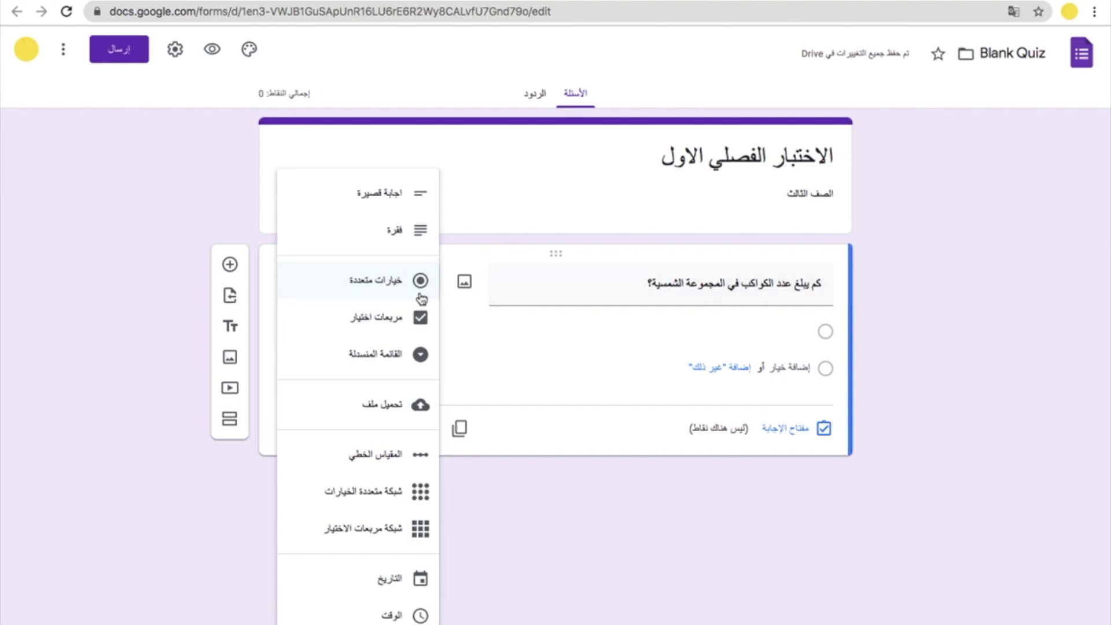
{"action": "left_click", "coordinate": [380, 283]}
{"action": "left_click", "coordinate": [301, 287]}
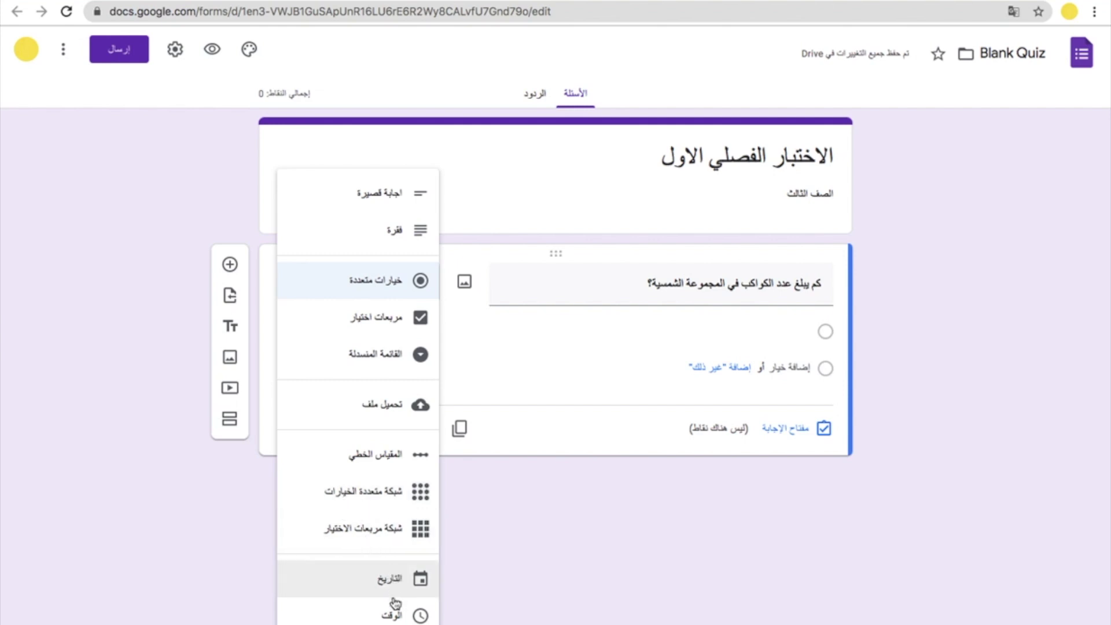
{"action": "left_click", "coordinate": [536, 551]}
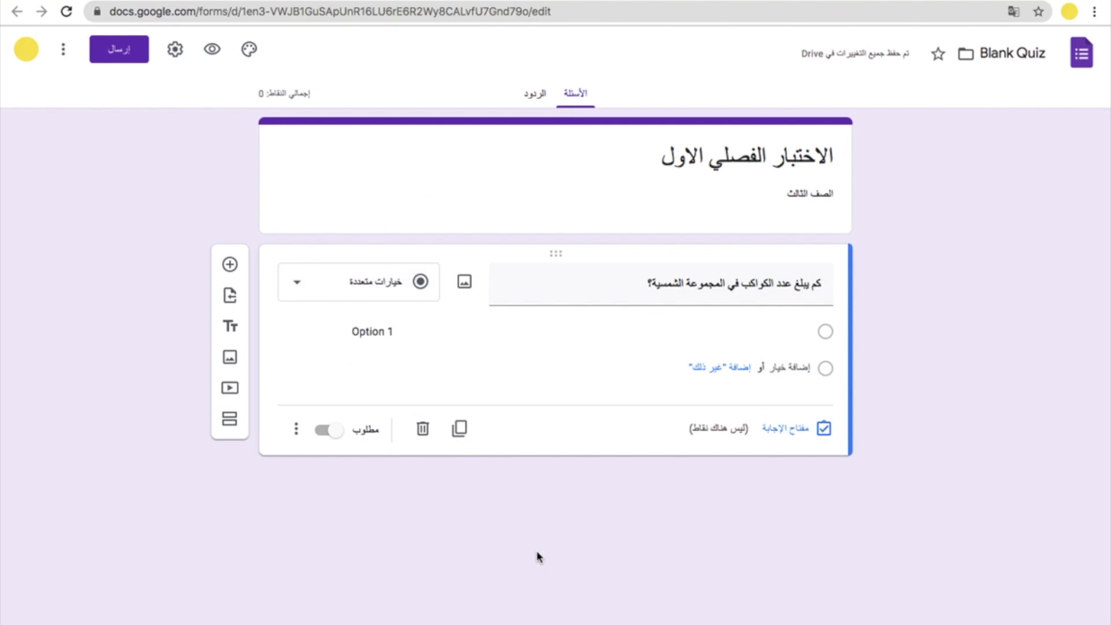
Fill in the first question's four answer options as ٦, ٧, ٨ and ٩.
{"action": "left_click", "coordinate": [806, 331]}
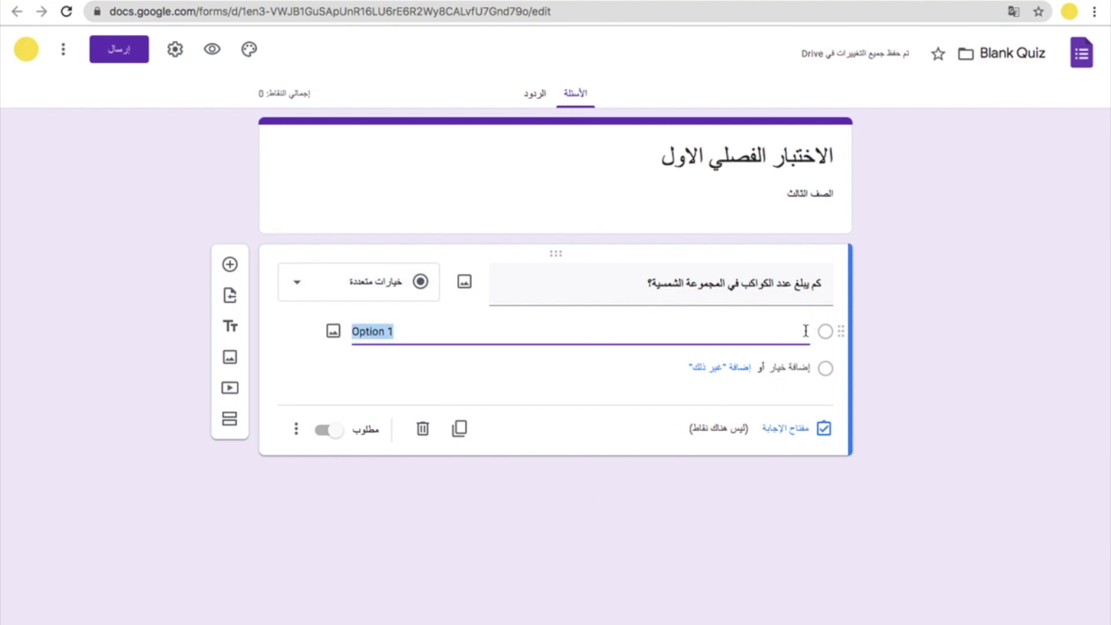
{"action": "type", "text": "٦"}
{"action": "key", "text": "Return"}
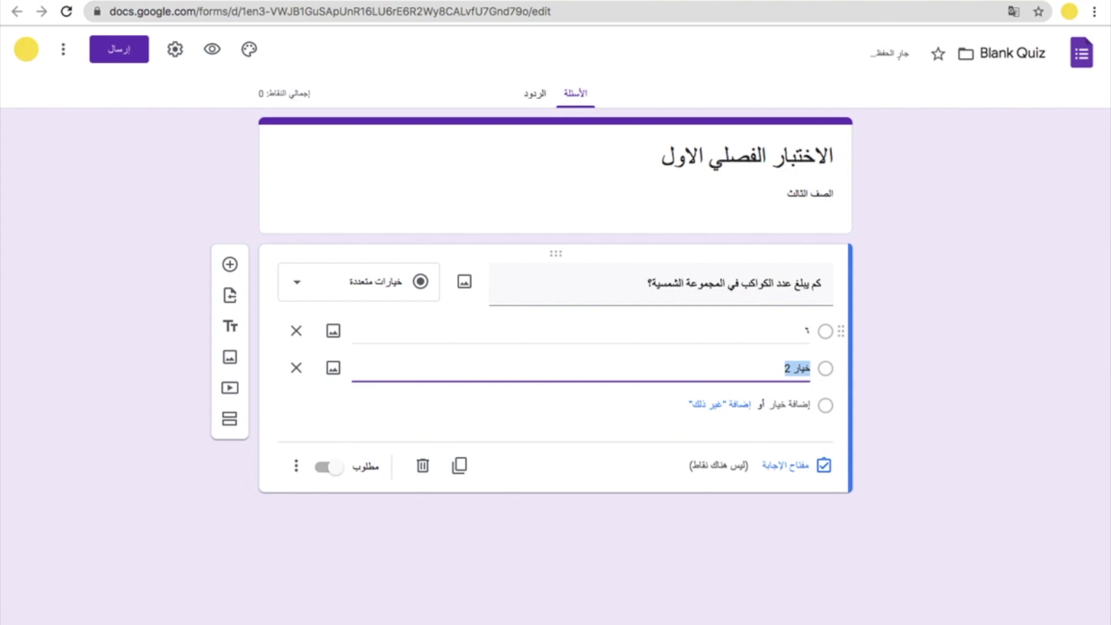
{"action": "type", "text": "٧"}
{"action": "key", "text": "Return"}
{"action": "type", "text": "٨"}
{"action": "key", "text": "Return"}
{"action": "type", "text": "٩"}
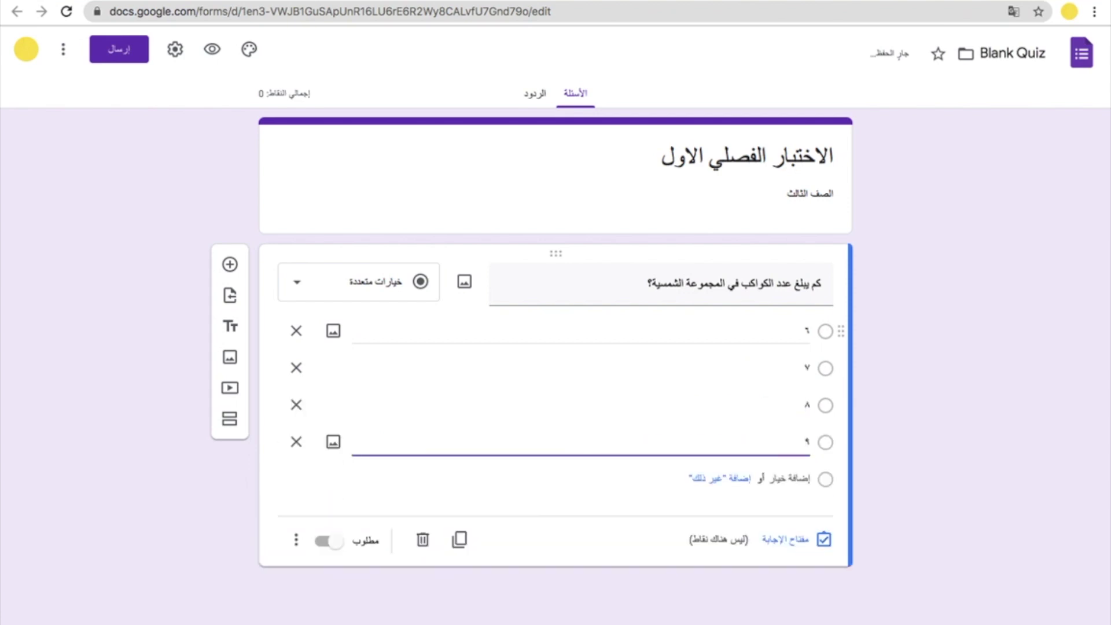
{"action": "left_click", "coordinate": [943, 415]}
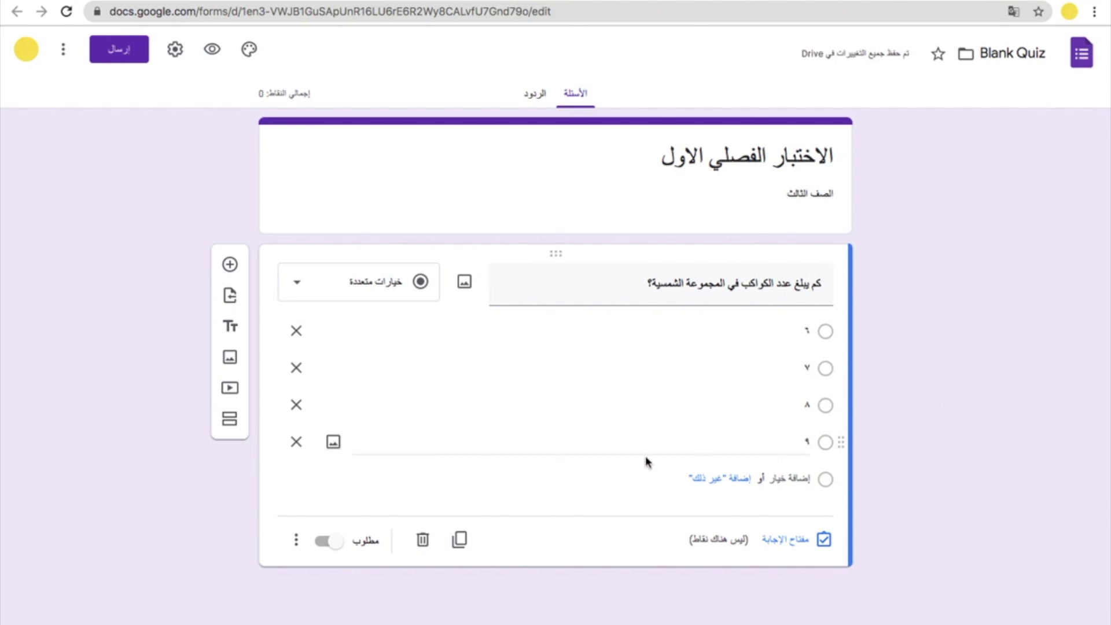
Mark ٨ as the correct answer in the first question's answer key.
{"action": "left_click", "coordinate": [786, 543]}
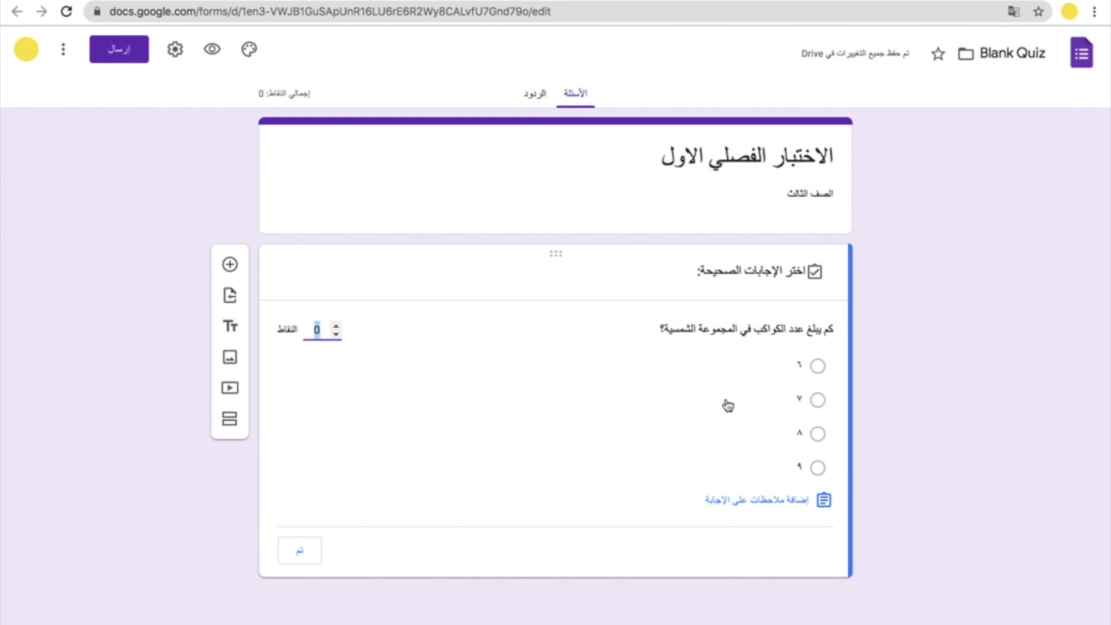
{"action": "left_click", "coordinate": [817, 434]}
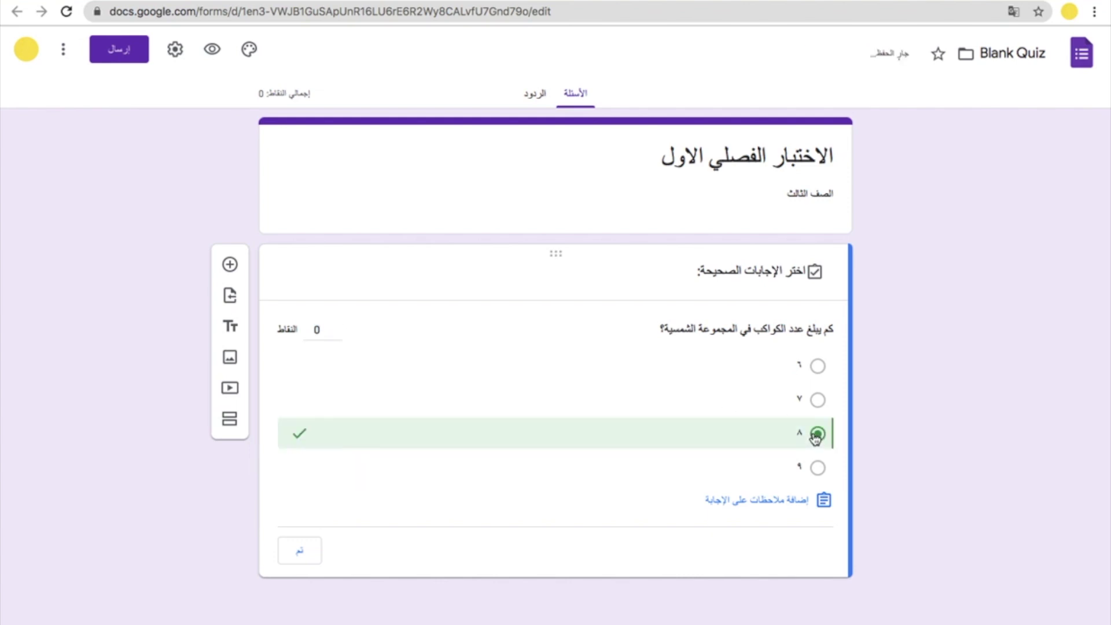
{"action": "left_click", "coordinate": [817, 400]}
{"action": "left_click", "coordinate": [817, 366]}
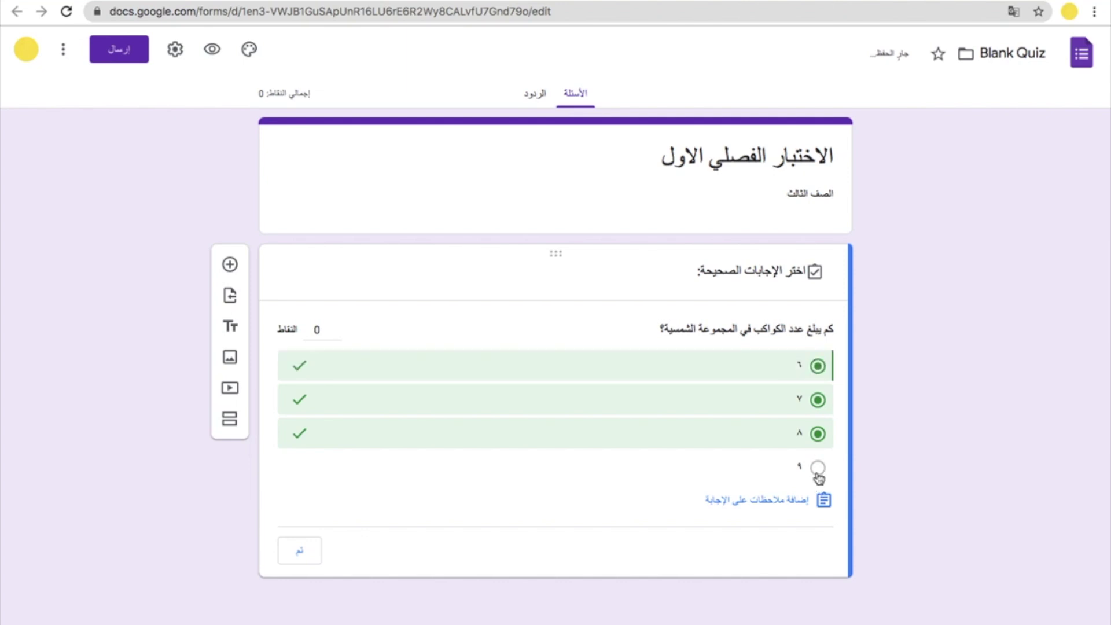
{"action": "left_click", "coordinate": [818, 468]}
{"action": "left_click", "coordinate": [818, 470]}
{"action": "left_click", "coordinate": [818, 402]}
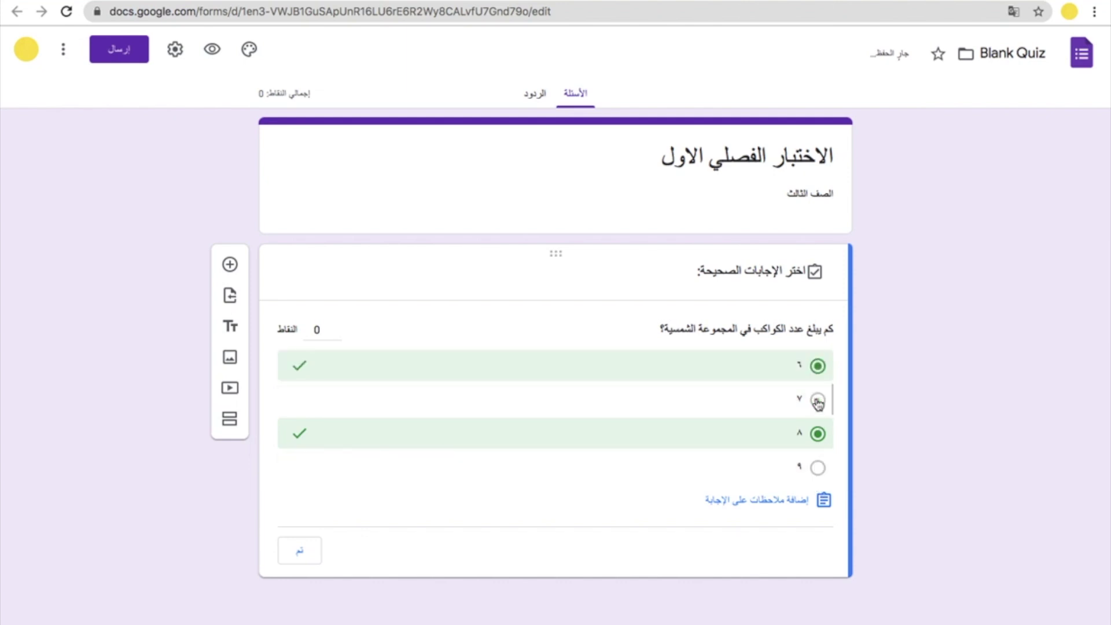
{"action": "left_click", "coordinate": [818, 366]}
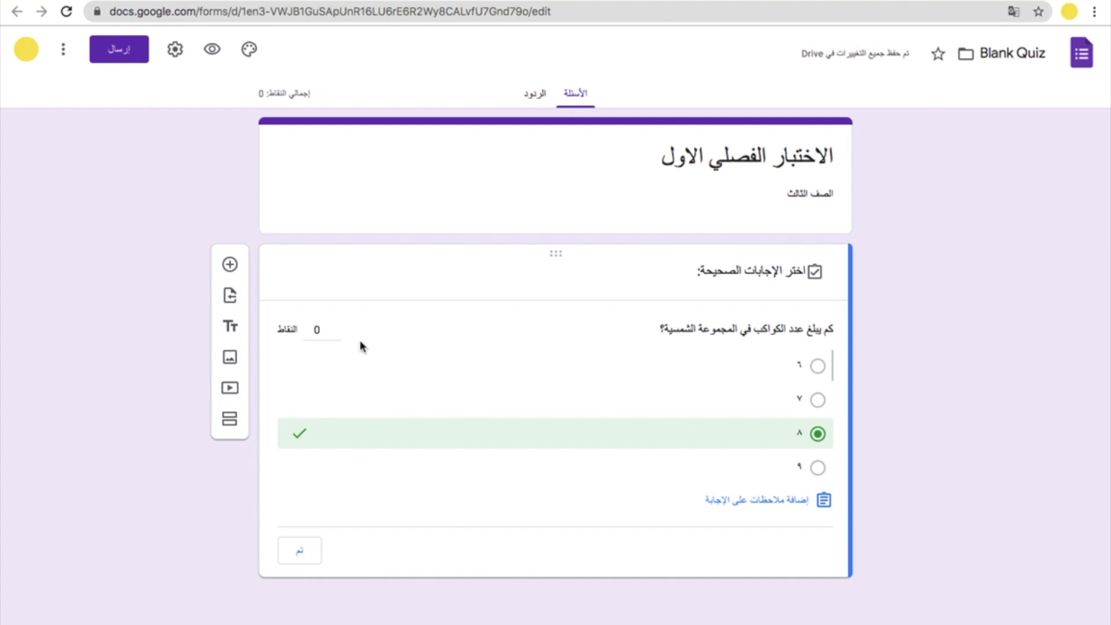
Set the first question's score to 2 points in its answer key.
{"action": "left_click", "coordinate": [337, 327]}
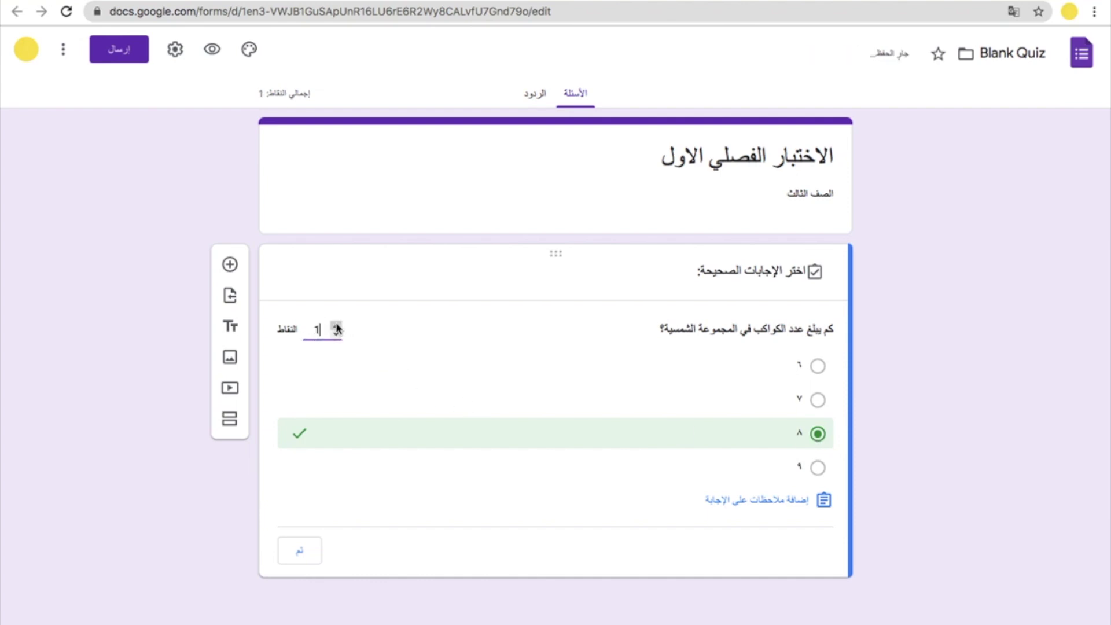
{"action": "left_click", "coordinate": [338, 335]}
{"action": "left_click", "coordinate": [749, 501]}
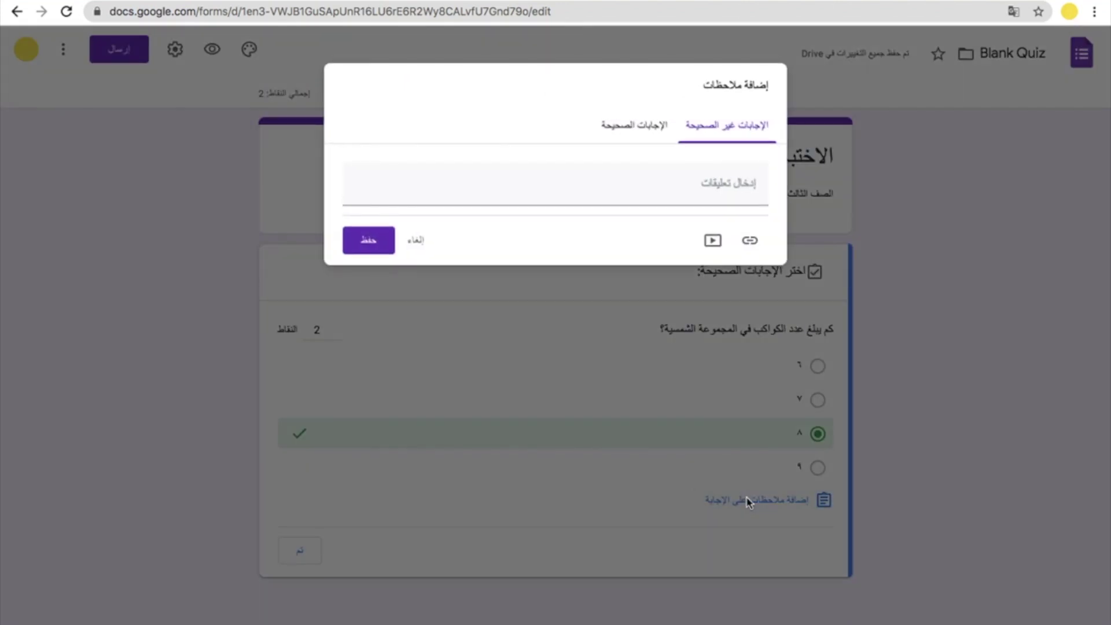
{"action": "left_click", "coordinate": [647, 125]}
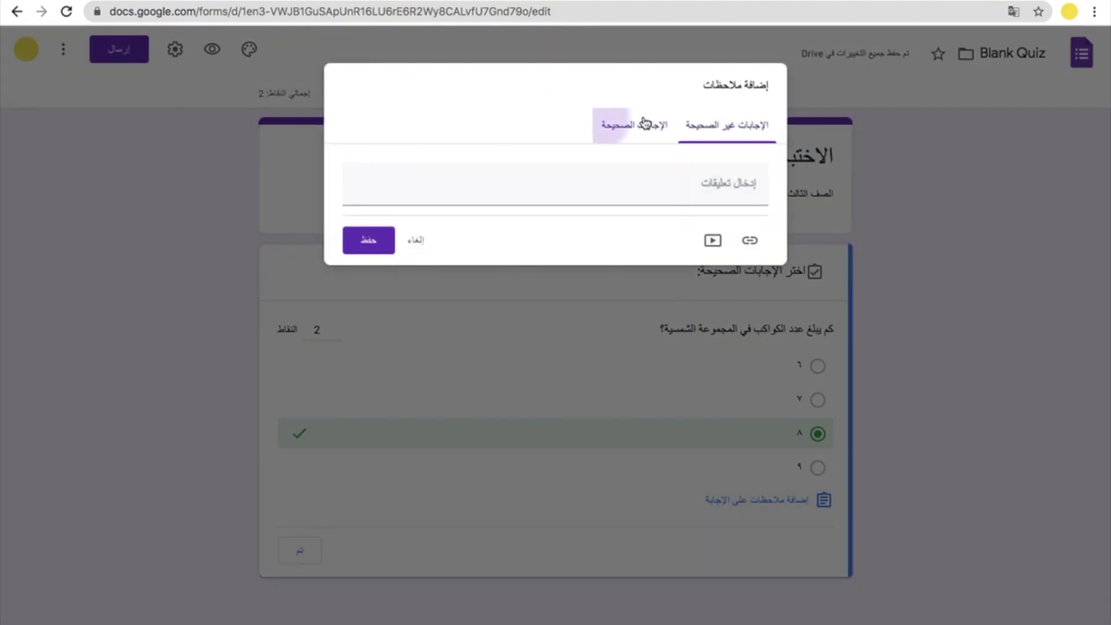
{"action": "left_click", "coordinate": [731, 127]}
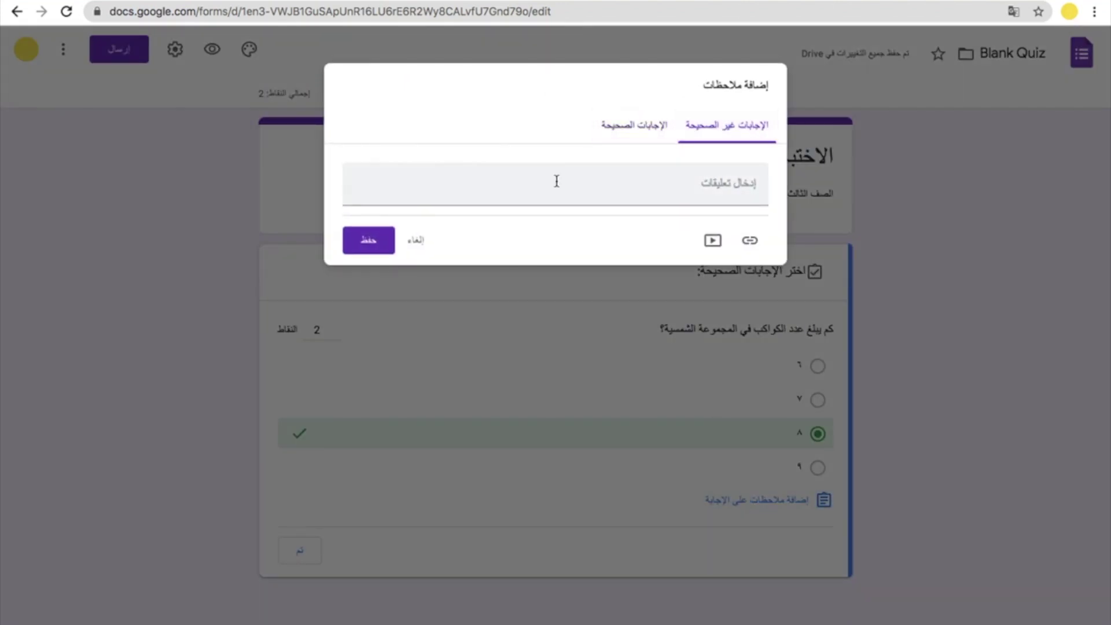
{"action": "left_click", "coordinate": [416, 248]}
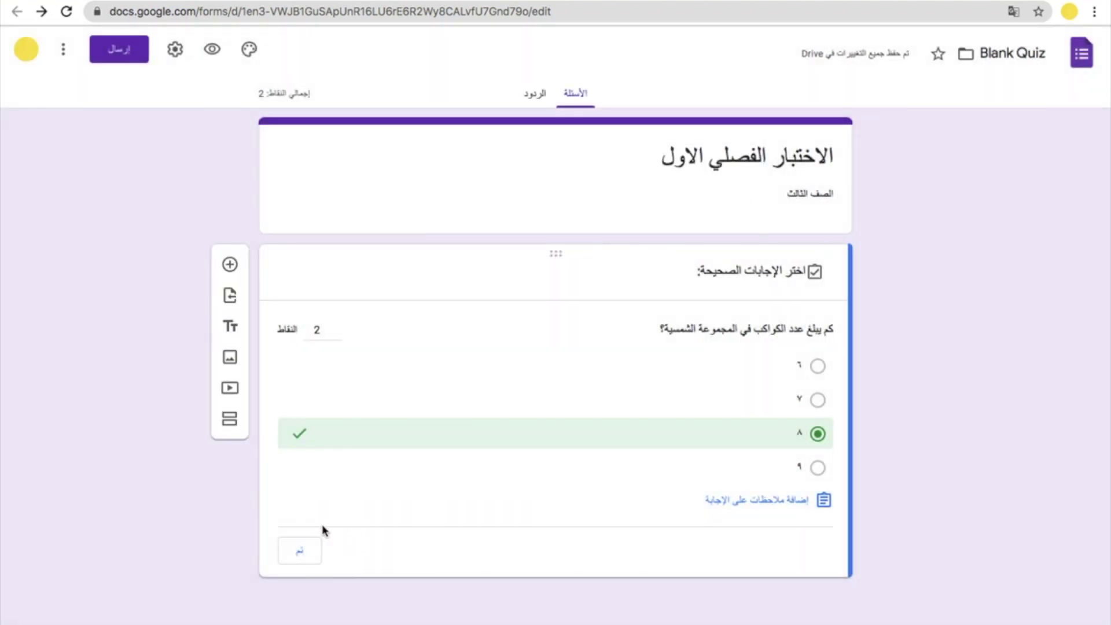
Finish the first question's answer key and make the question required.
{"action": "left_click", "coordinate": [301, 552]}
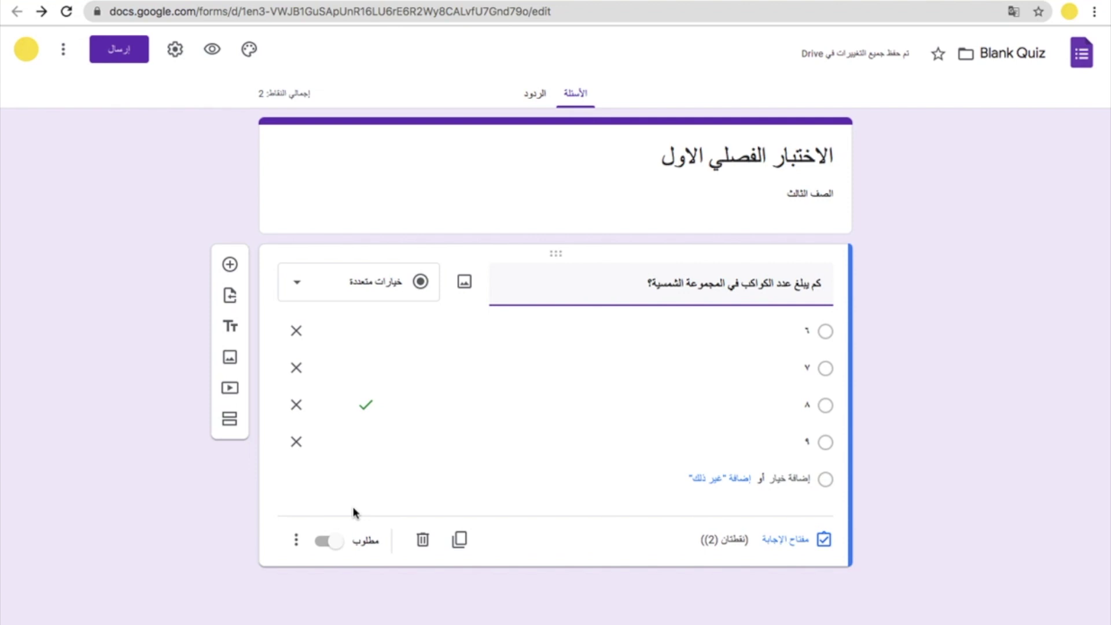
{"action": "left_click", "coordinate": [342, 541]}
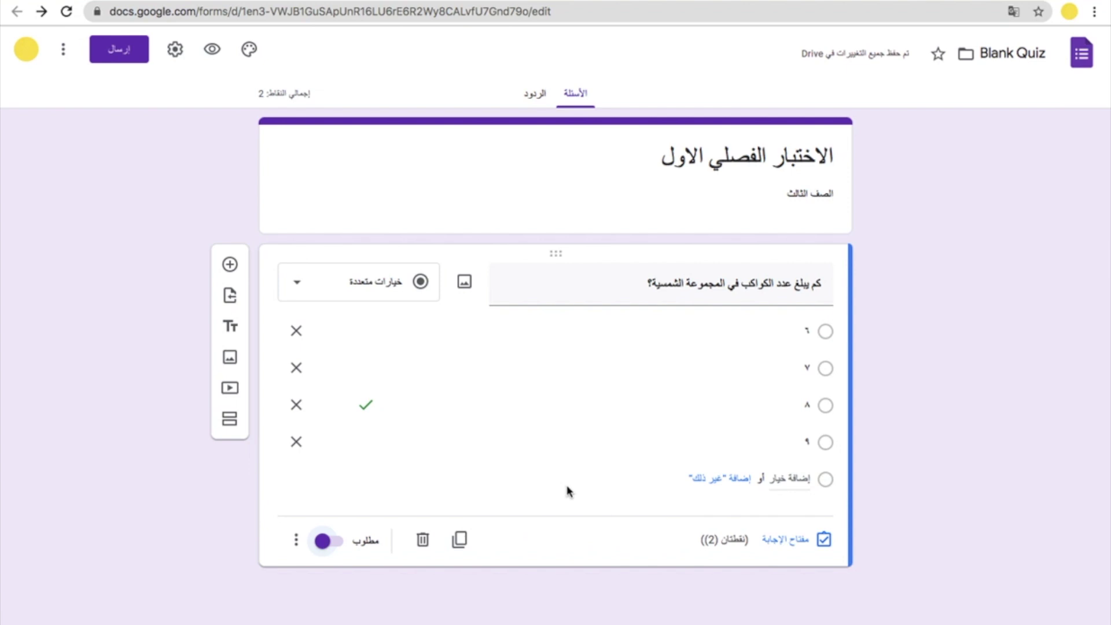
Add a second question with the text "ما هي الكواكب العملاقة؟".
{"action": "left_click", "coordinate": [230, 265]}
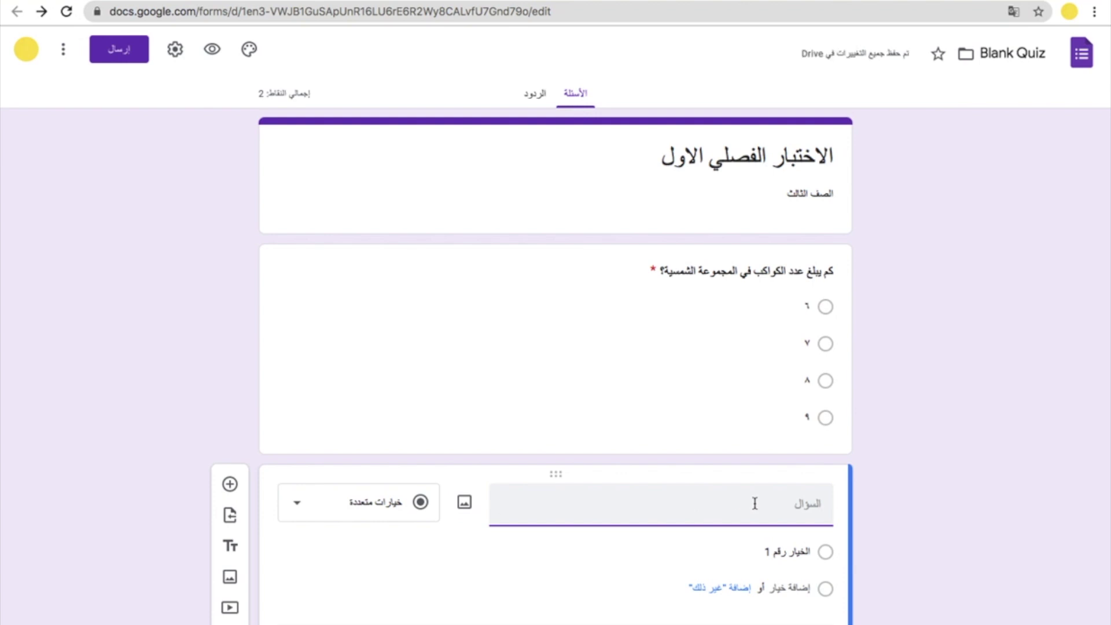
{"action": "type", "text": "ما هي الكواكب"}
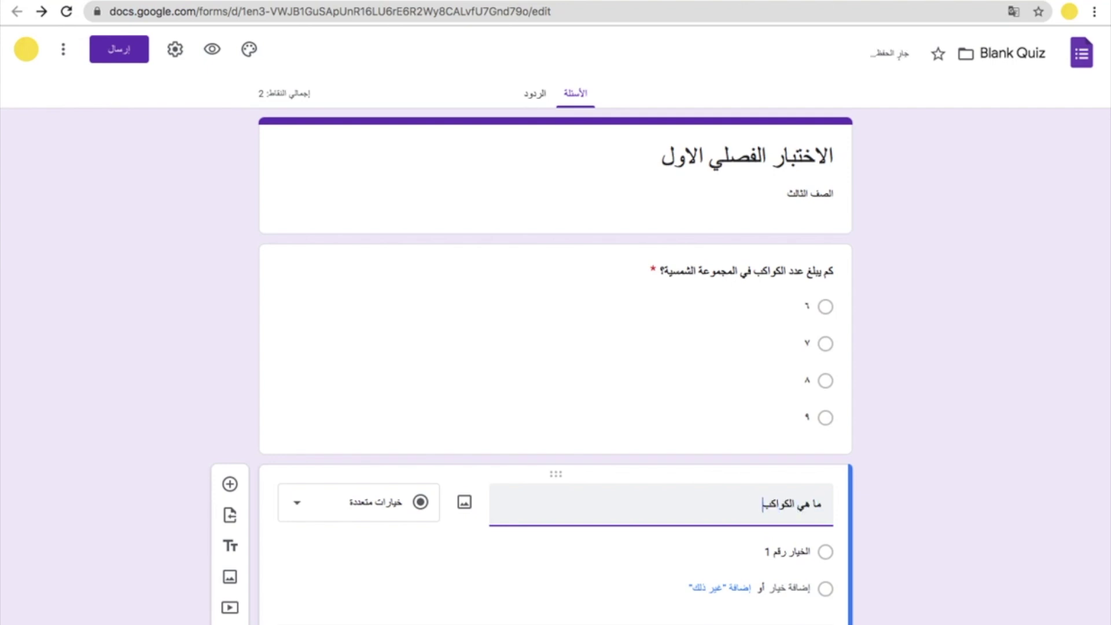
{"action": "type", "text": " العملاق"}
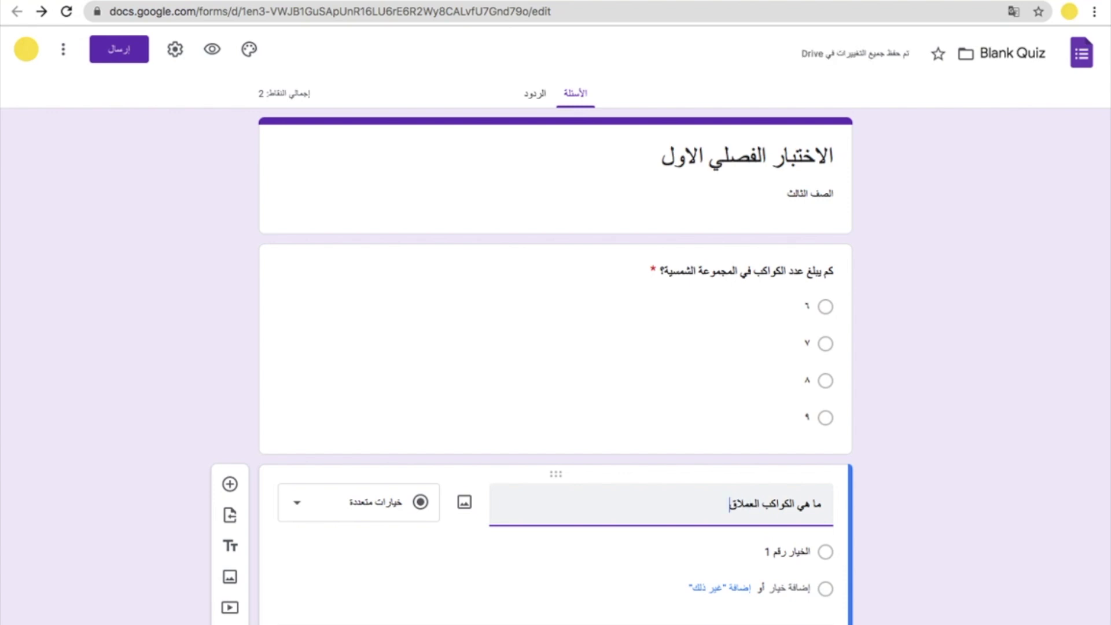
{"action": "type", "text": "؟"}
{"action": "key", "text": "BackSpace"}
{"action": "type", "text": "ة؟"}
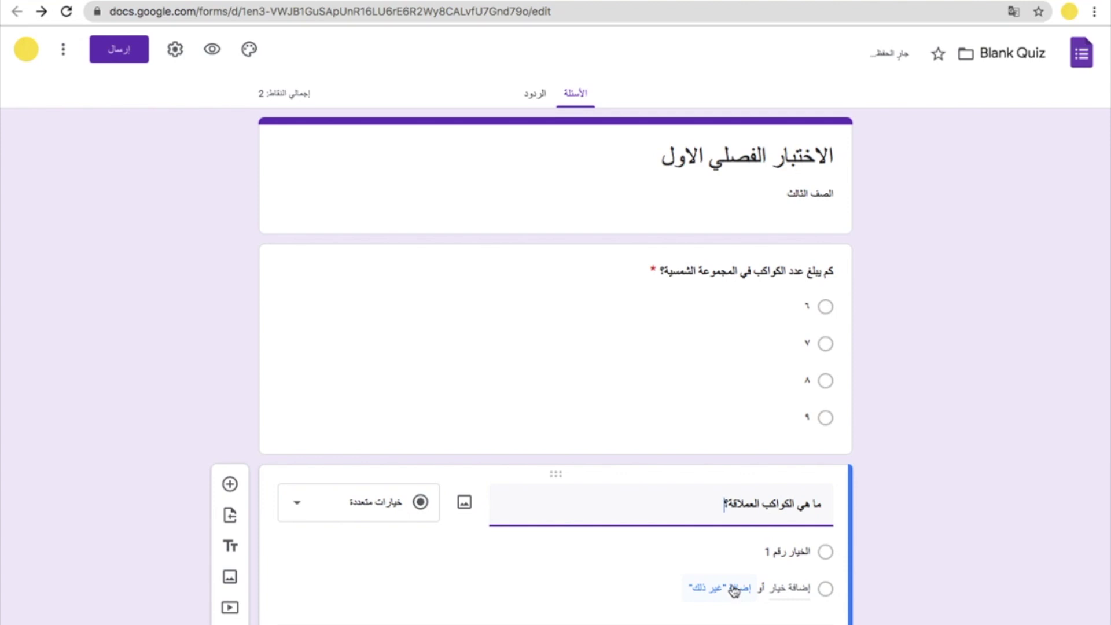
Change the second question's type to checkboxes (مربعات اختيار).
{"action": "scroll", "coordinate": [736, 588], "scroll_direction": "down", "scroll_amount": 1}
{"action": "left_click", "coordinate": [326, 435]}
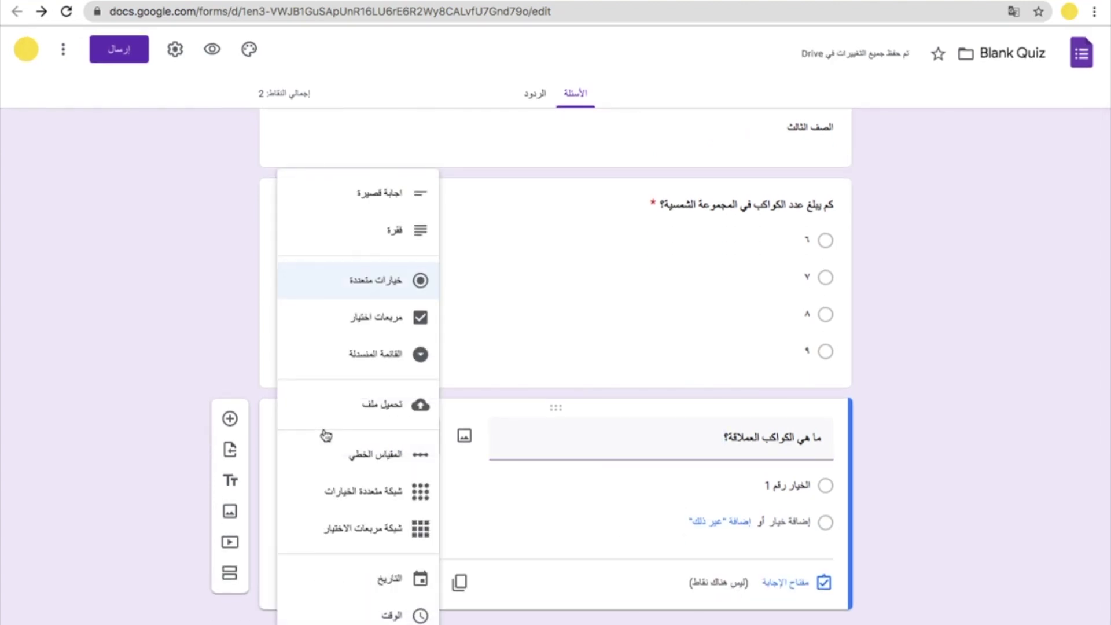
{"action": "left_click", "coordinate": [388, 319]}
Fill in the second question's three answer options as المشتري, زحل and الأرض.
{"action": "left_click", "coordinate": [787, 485]}
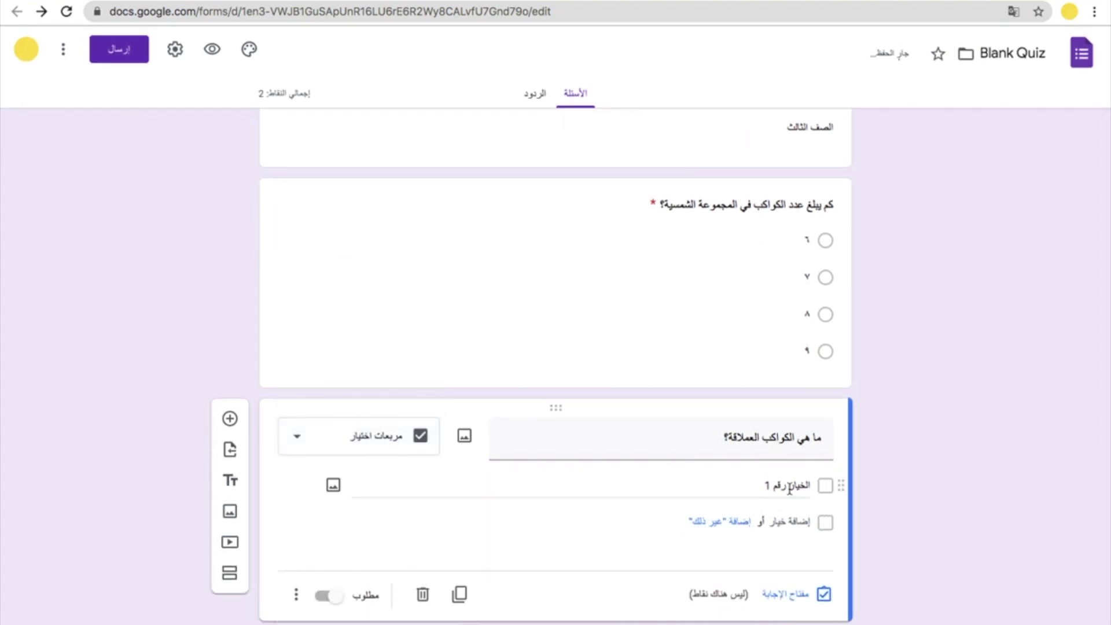
{"action": "key", "text": "BackSpace"}
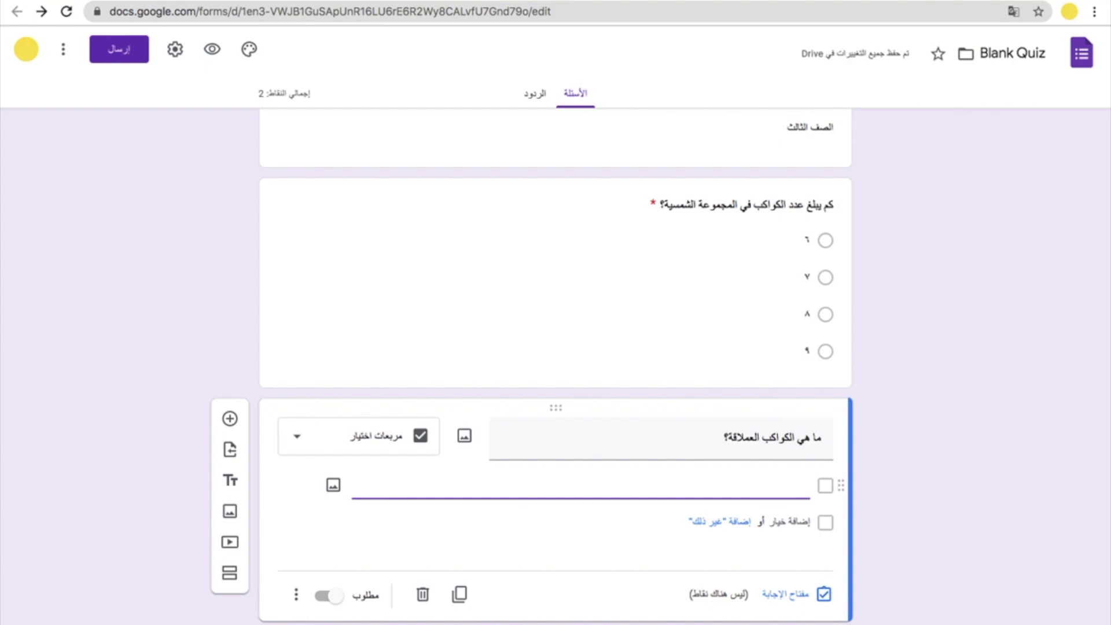
{"action": "type", "text": "المشتري"}
{"action": "key", "text": "Return"}
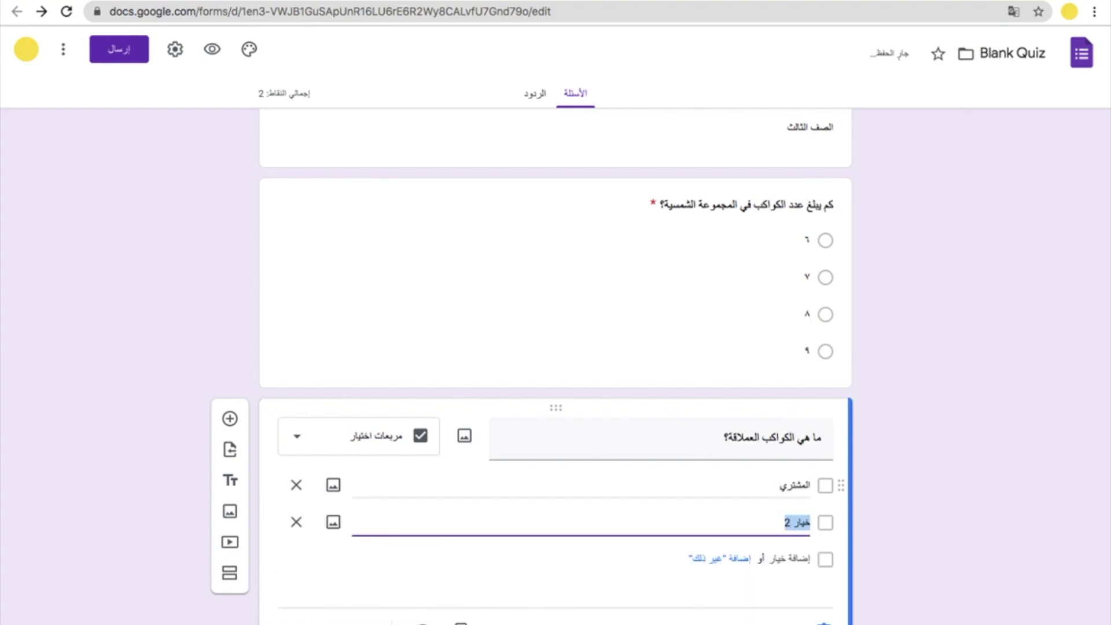
{"action": "type", "text": "زحل"}
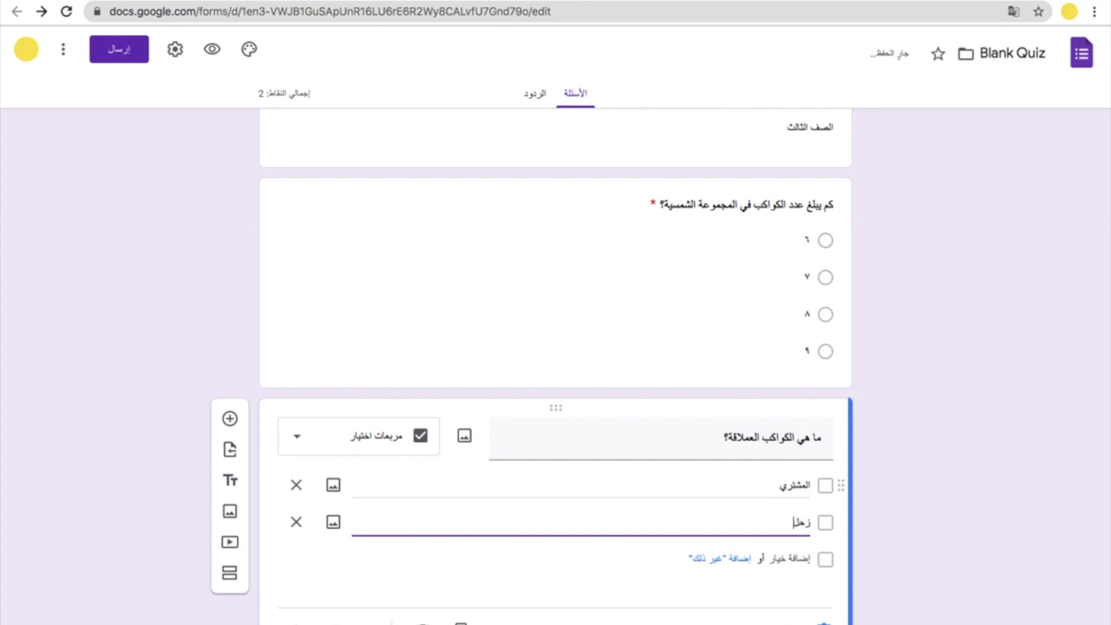
{"action": "key", "text": "Return"}
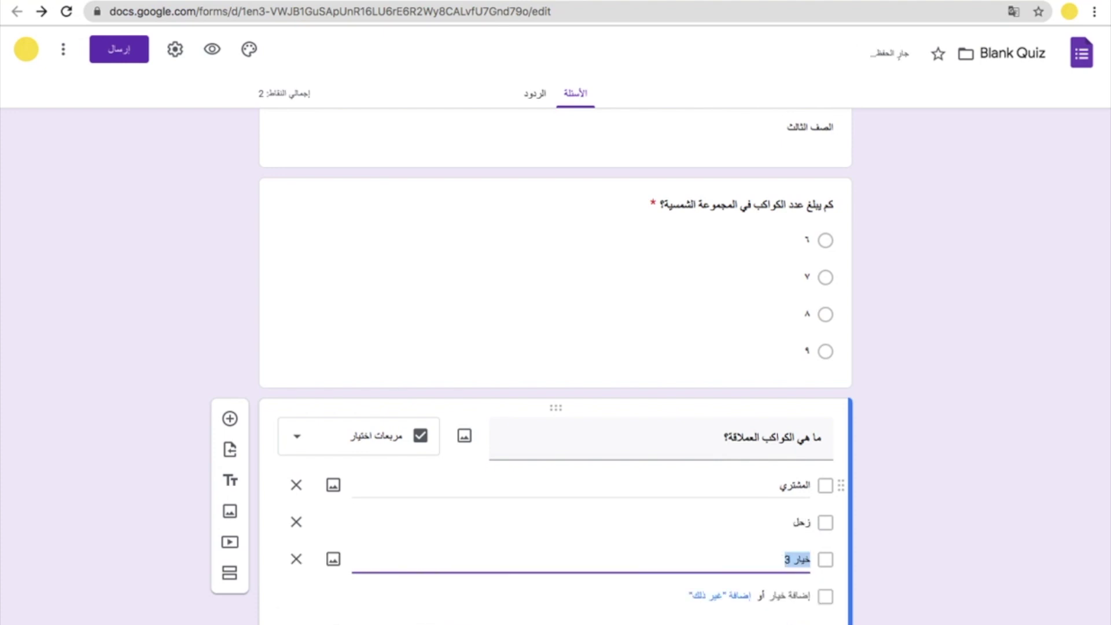
{"action": "type", "text": "الأرض"}
Mark المشتري and زحل as the correct answers in the second question's answer key.
{"action": "scroll", "coordinate": [785, 583], "scroll_direction": "down", "scroll_amount": 2}
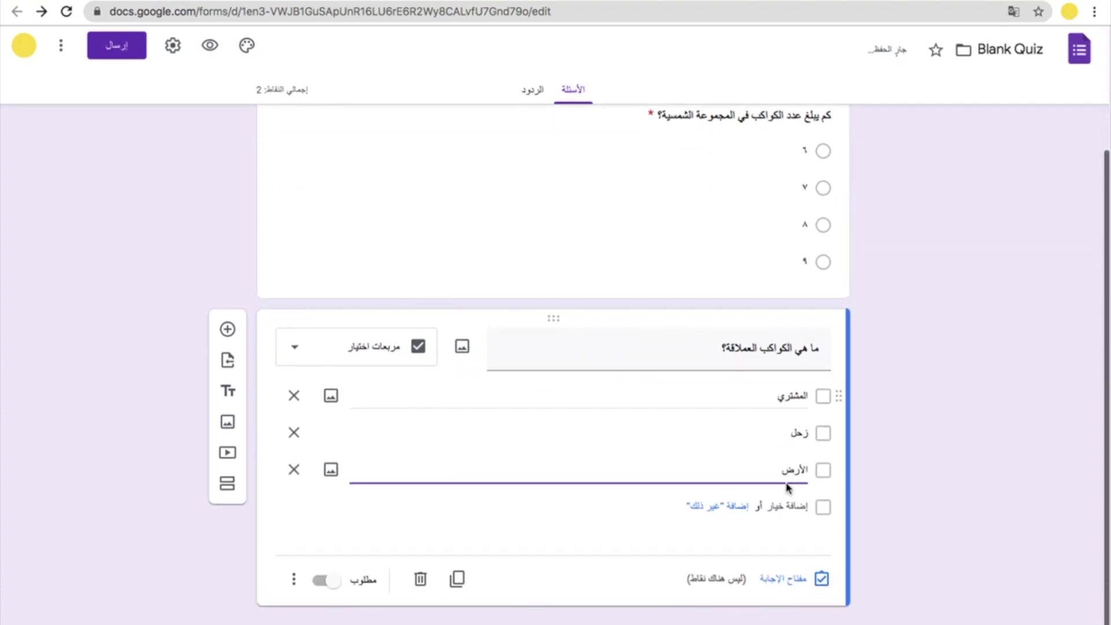
{"action": "left_click", "coordinate": [785, 583]}
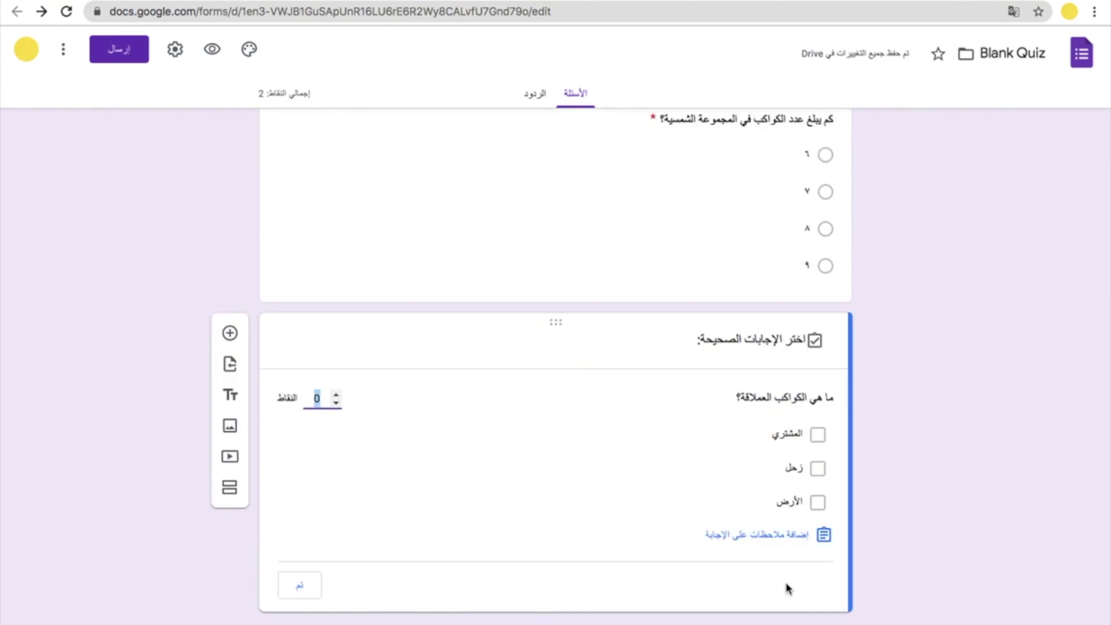
{"action": "left_click", "coordinate": [818, 435]}
{"action": "left_click", "coordinate": [819, 468]}
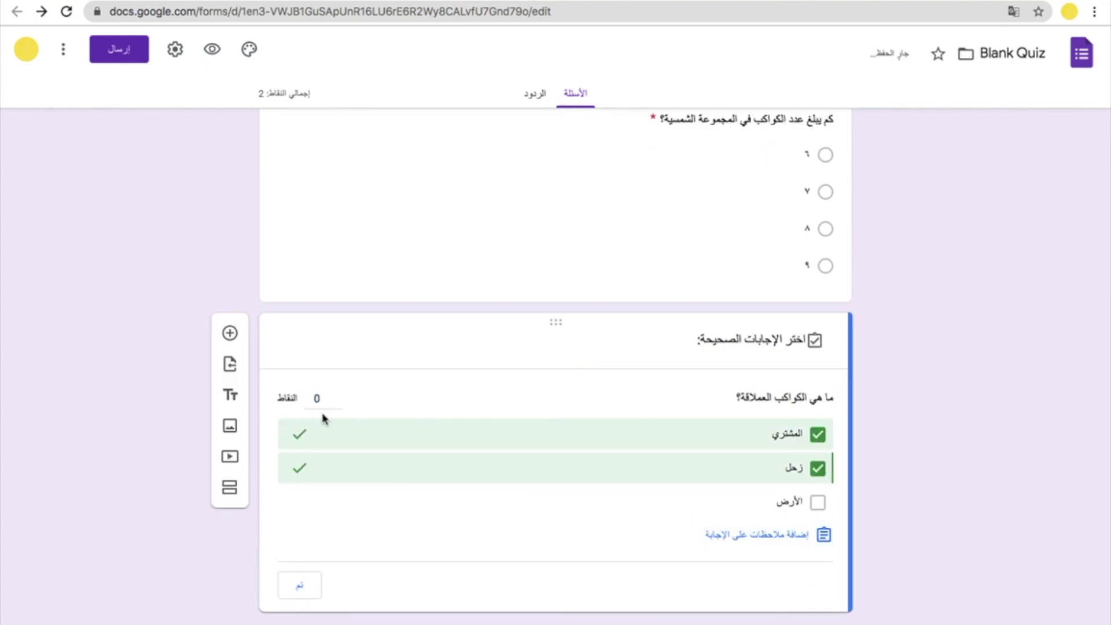
Set the second question's score to 2 points and make the question required.
{"action": "left_click", "coordinate": [336, 396]}
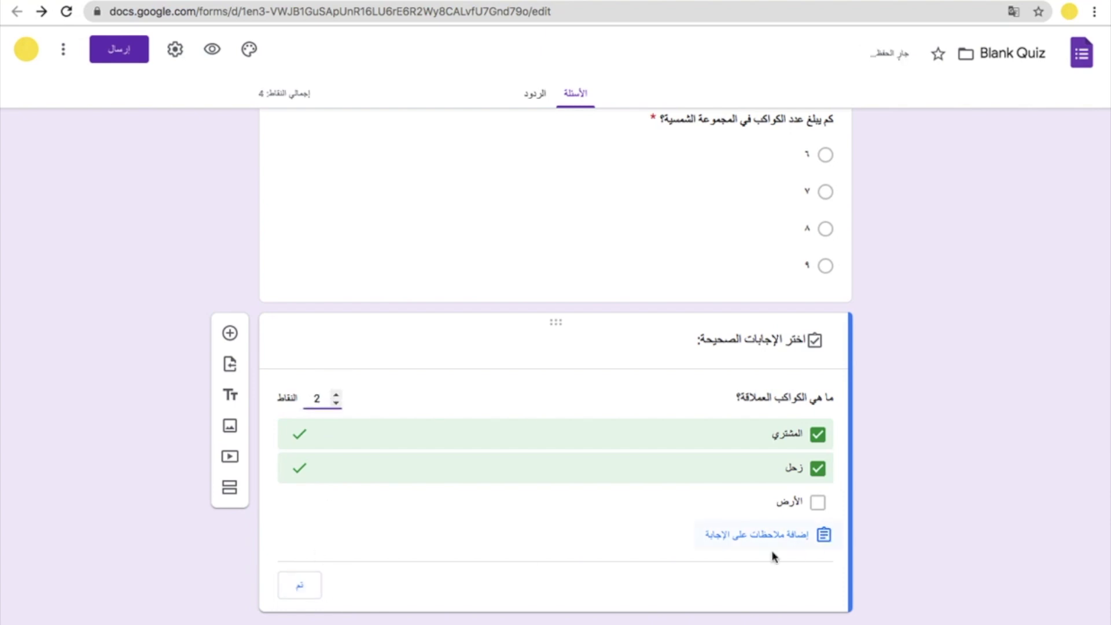
{"action": "left_click", "coordinate": [298, 585]}
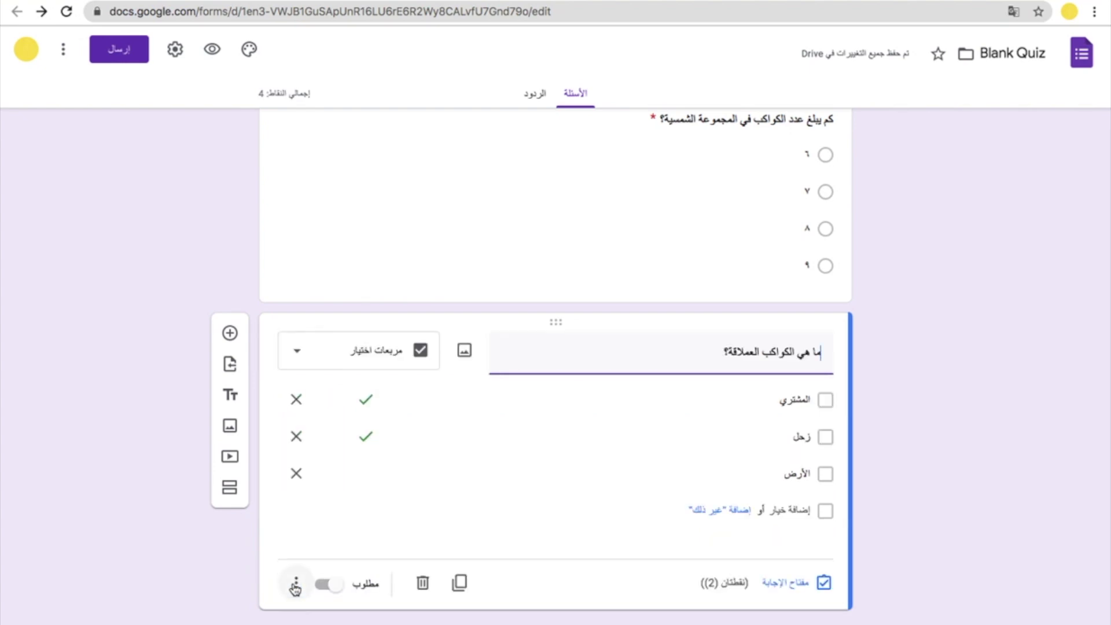
{"action": "left_click", "coordinate": [328, 586]}
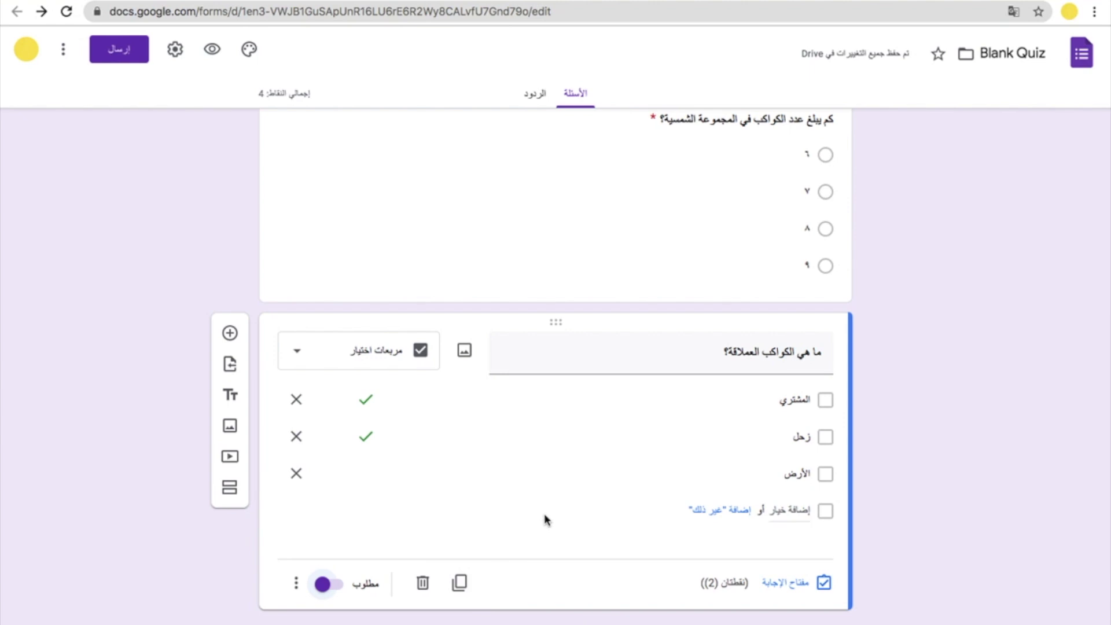
Add a new section after the second question and clear its default title.
{"action": "scroll", "coordinate": [482, 474], "scroll_direction": "up", "scroll_amount": 1}
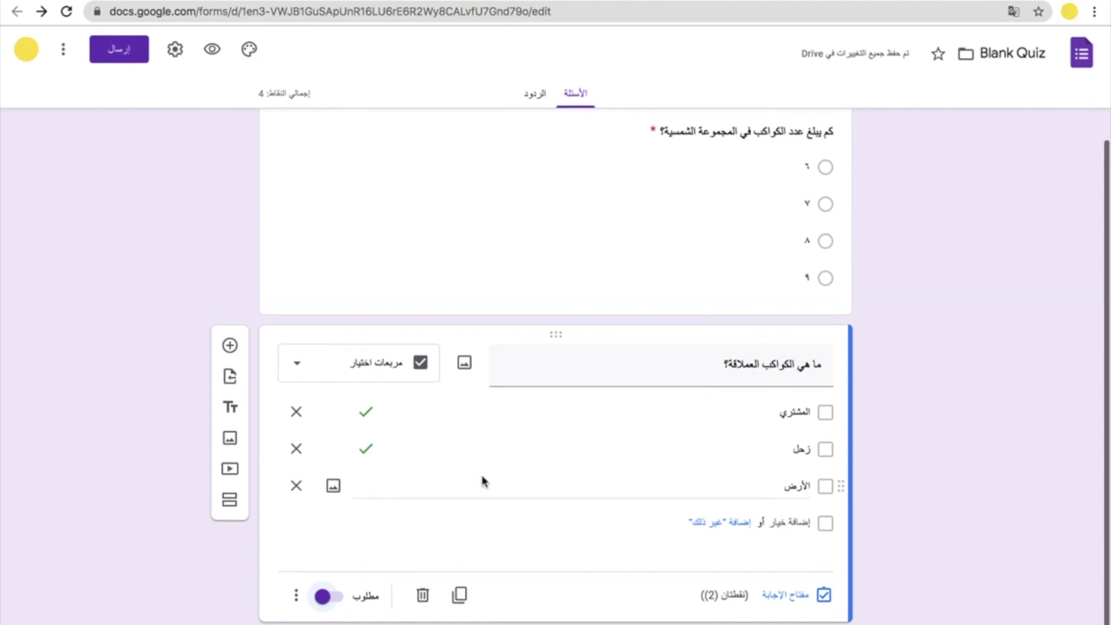
{"action": "scroll", "coordinate": [484, 480], "scroll_direction": "down", "scroll_amount": 1}
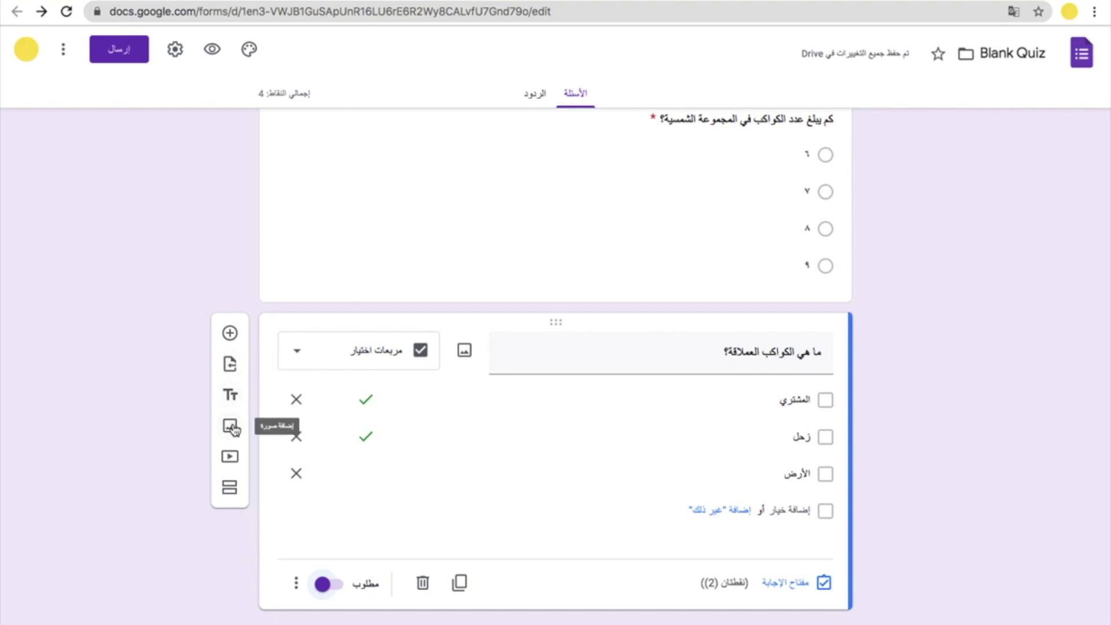
{"action": "left_click", "coordinate": [230, 491]}
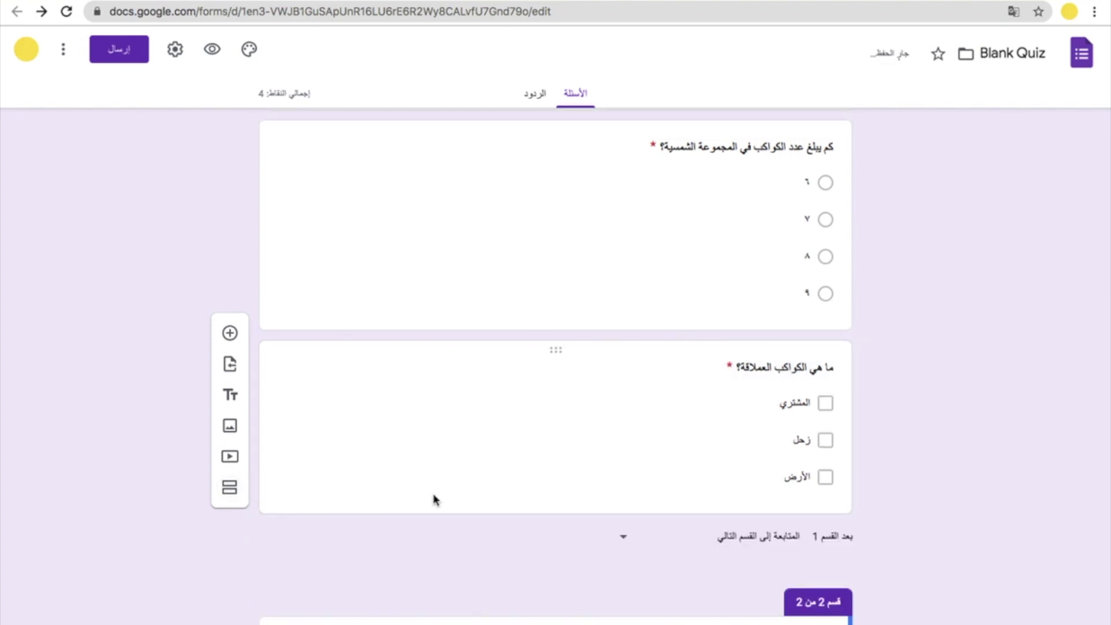
{"action": "left_click", "coordinate": [722, 542]}
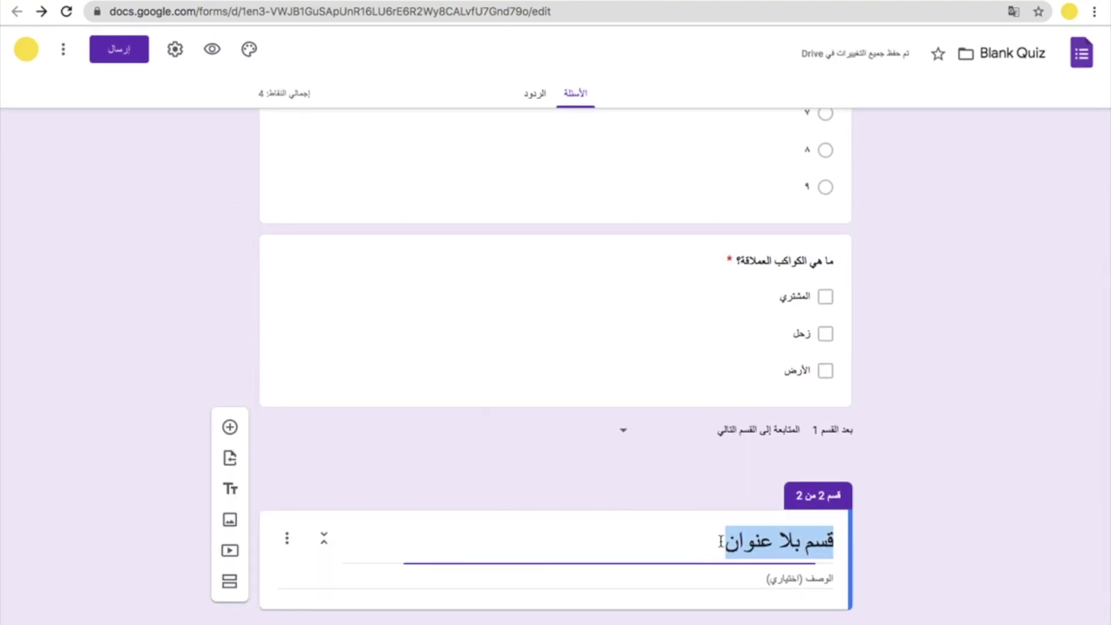
{"action": "key", "text": "BackSpace"}
{"action": "type", "text": "ح"}
{"action": "key", "text": "BackSpace"}
{"action": "type", "text": "part 2"}
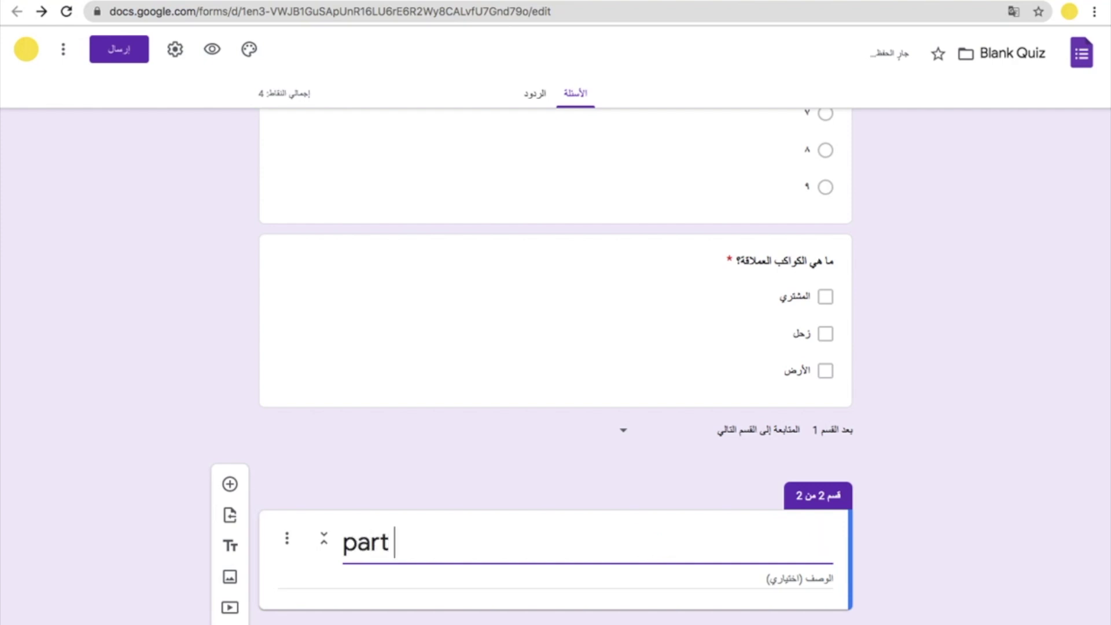
{"action": "key", "text": "BackSpace"}
{"action": "key", "text": "BackSpace"}
{"action": "key", "text": "BackSpace"}
{"action": "key", "text": "BackSpace"}
{"action": "key", "text": "BackSpace"}
{"action": "key", "text": "BackSpace"}
Title the new section المقالي and give it the description "الرجاء الاجابة على جميع الاسئلة.".
{"action": "type", "text": "المقالي"}
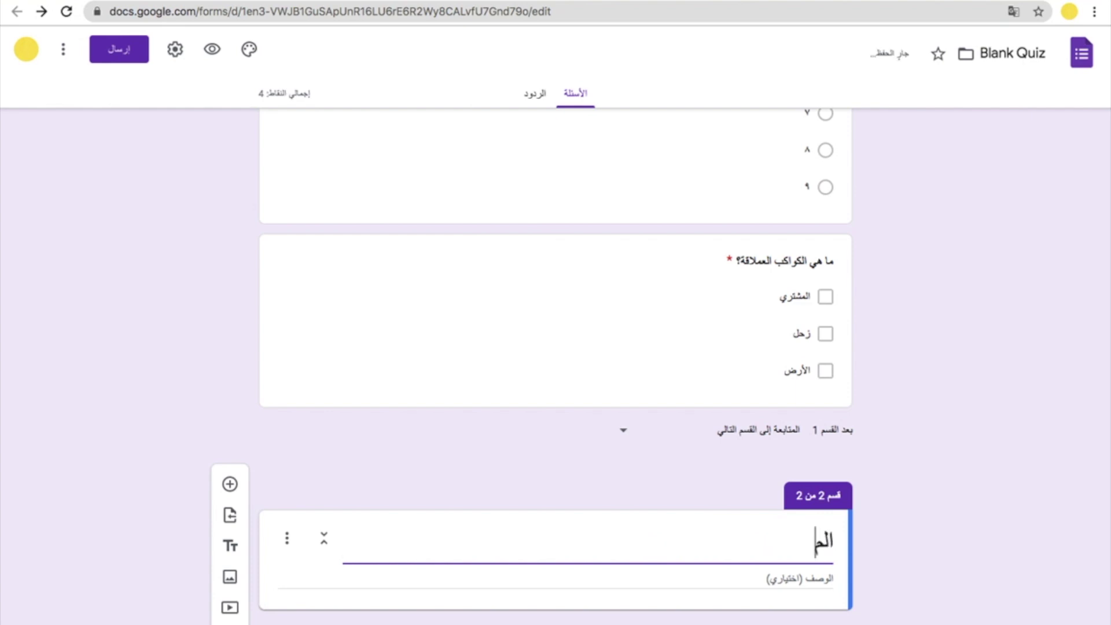
{"action": "left_click", "coordinate": [819, 575]}
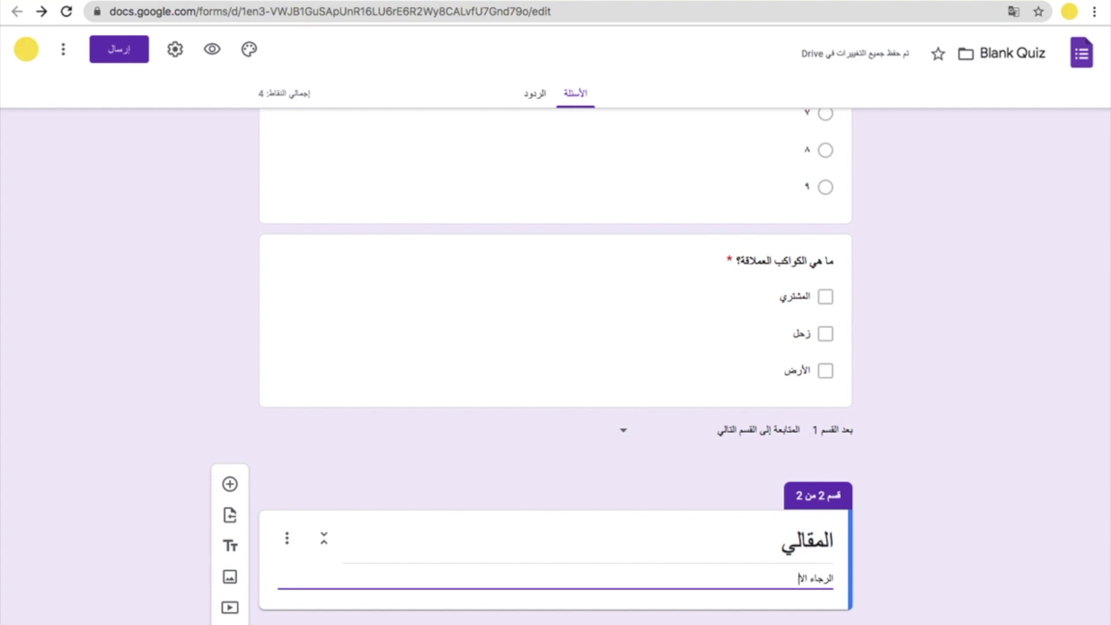
{"action": "type", "text": "ة على جميع الاسئلة"}
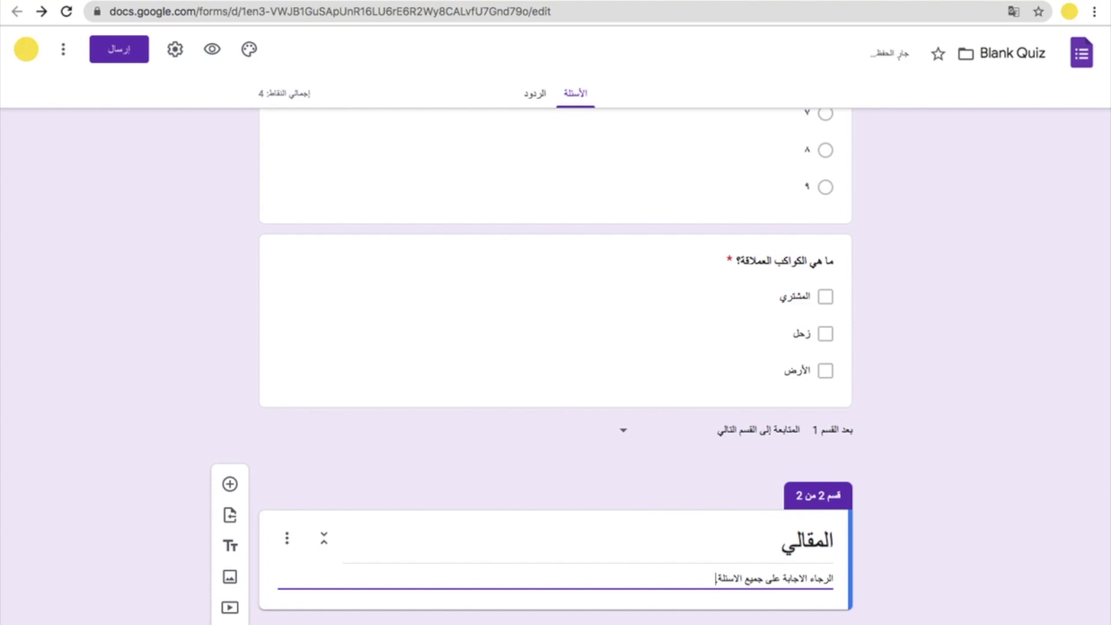
Add the question "عرفي الكواكب :" to the المقالي section as a short-answer question (اجابة قصيرة).
{"action": "left_click", "coordinate": [230, 485]}
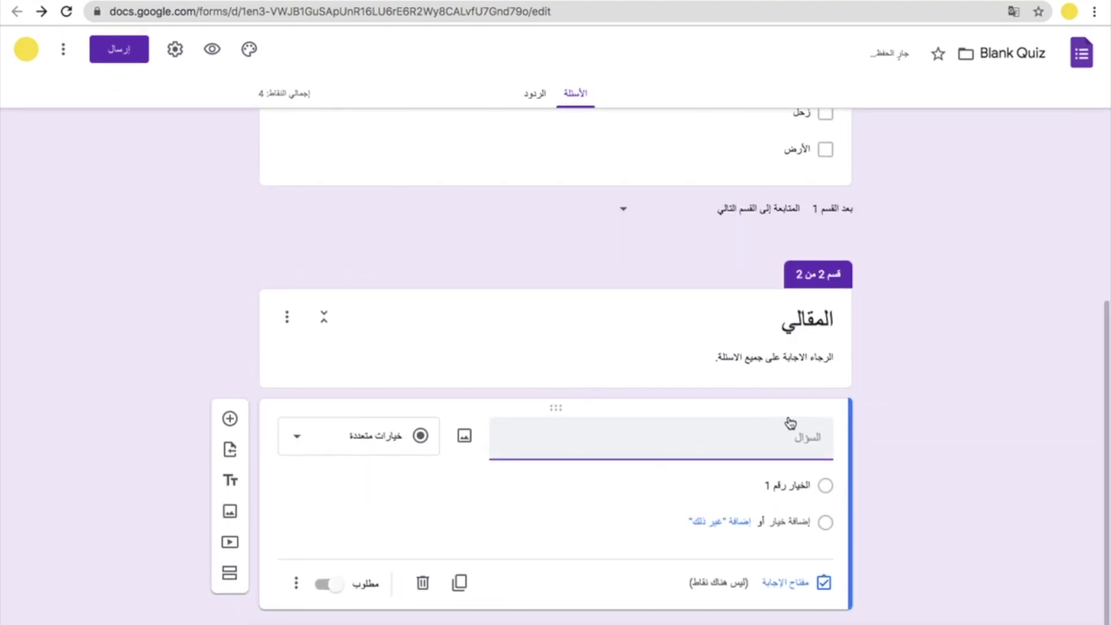
{"action": "type", "text": "عرفي الكواكب :"}
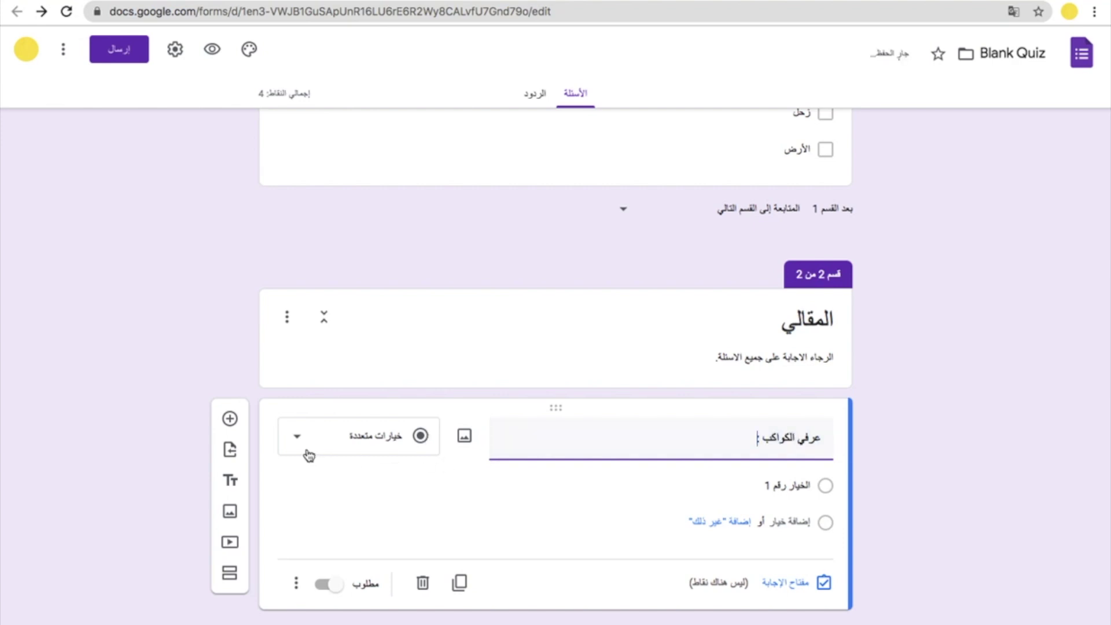
{"action": "left_click", "coordinate": [300, 440]}
{"action": "left_click", "coordinate": [381, 211]}
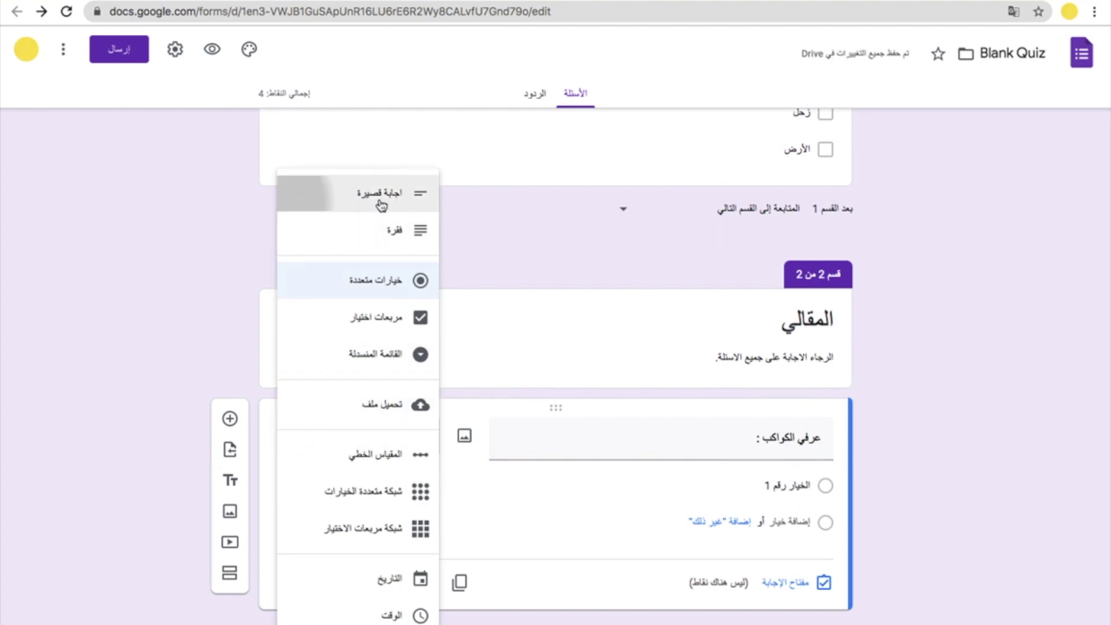
Make the short-answer question required and set its score to 1 point in the answer key.
{"action": "left_click", "coordinate": [327, 584]}
{"action": "left_click", "coordinate": [787, 584]}
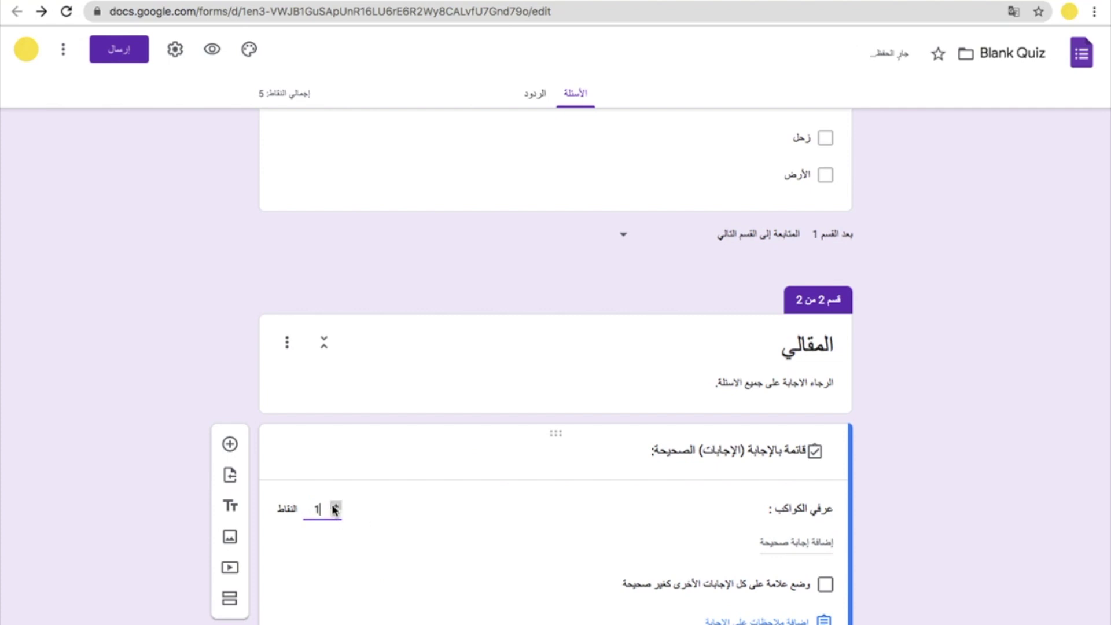
{"action": "scroll", "coordinate": [431, 523], "scroll_direction": "down", "scroll_amount": 2}
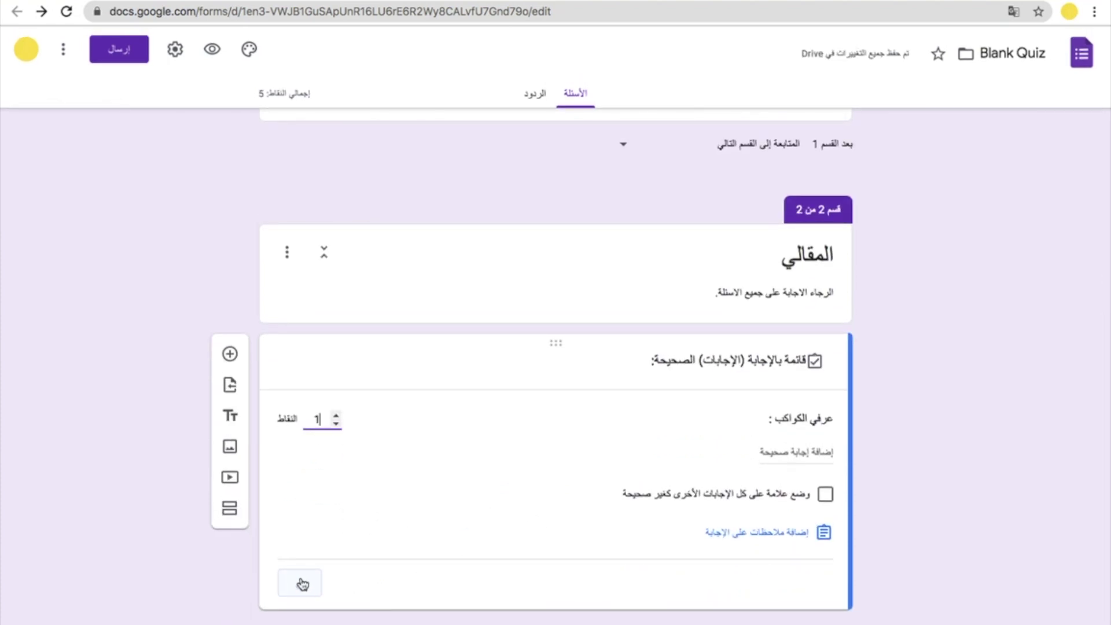
{"action": "left_click", "coordinate": [301, 584]}
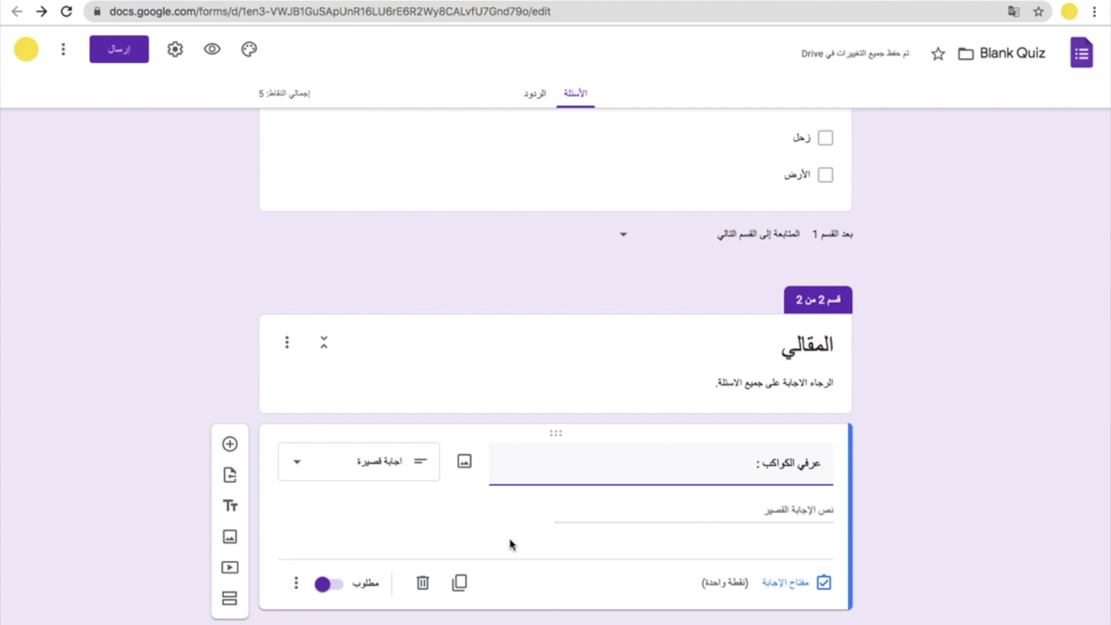
{"action": "left_click", "coordinate": [788, 513]}
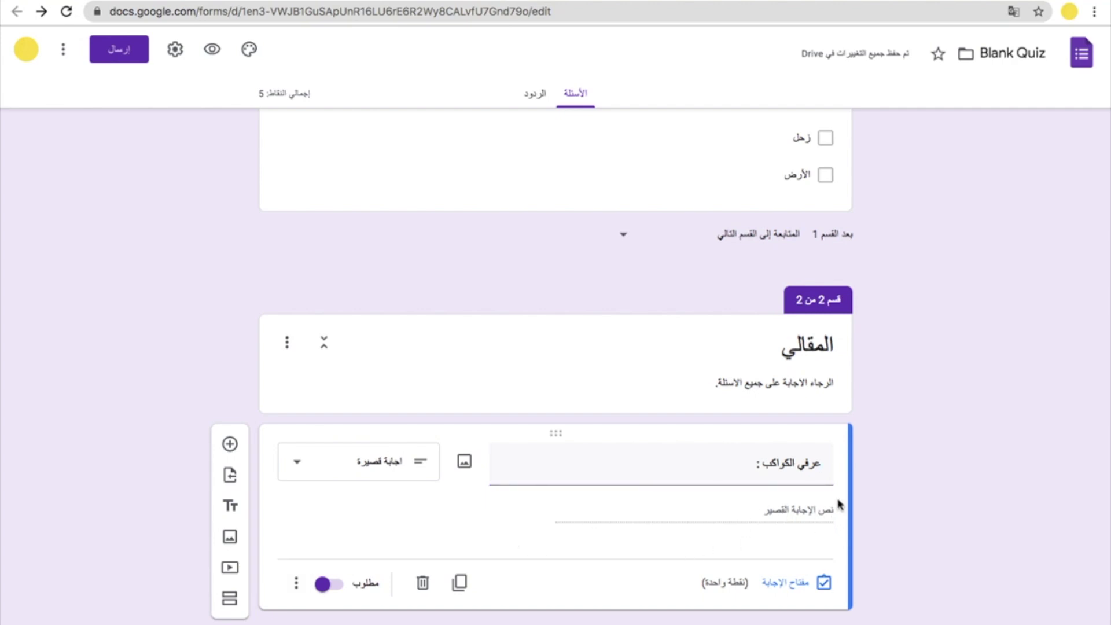
Add the question "ماهي الكواكب الداخلية والخارجية؟" to the section as a paragraph question (فقرة).
{"action": "left_click", "coordinate": [230, 445]}
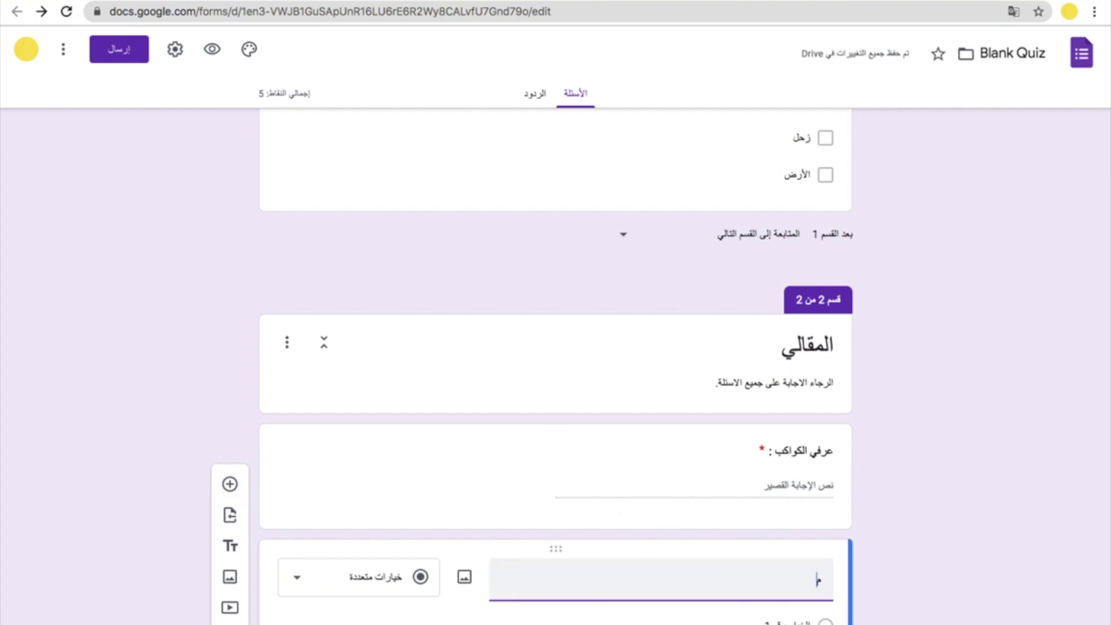
{"action": "type", "text": "ماهي الك"}
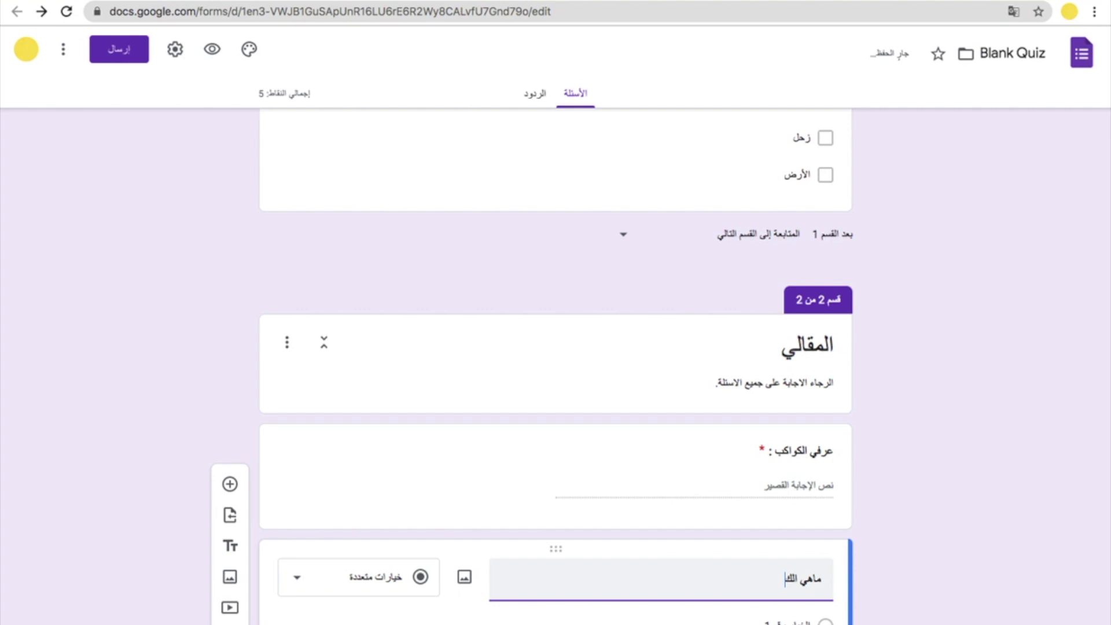
{"action": "type", "text": "واكب الداخ"}
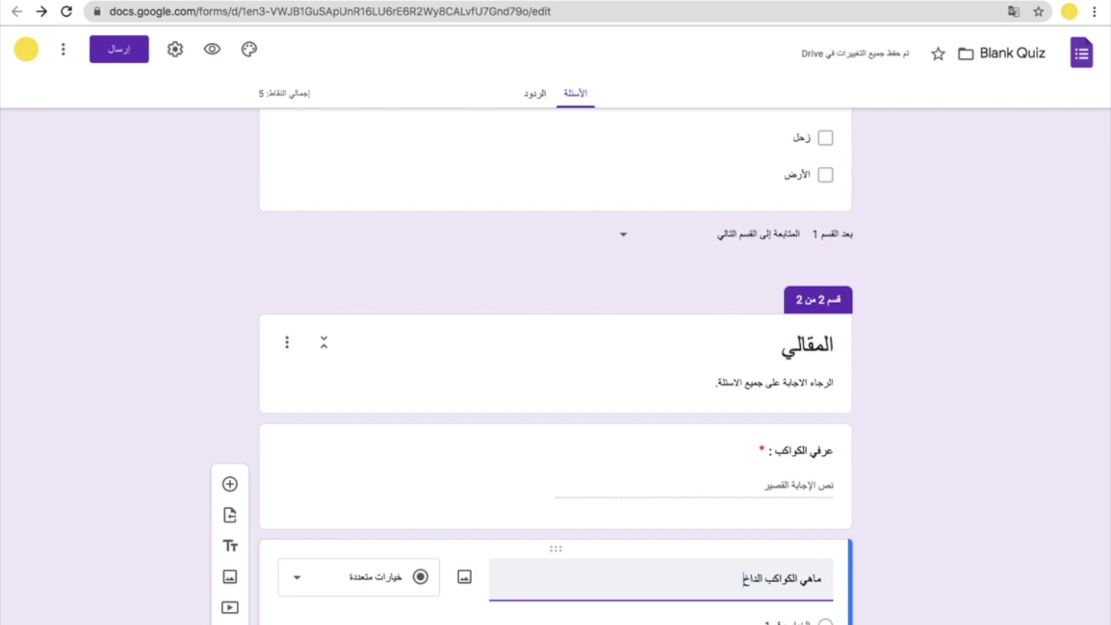
{"action": "type", "text": "لية والخارجية؟"}
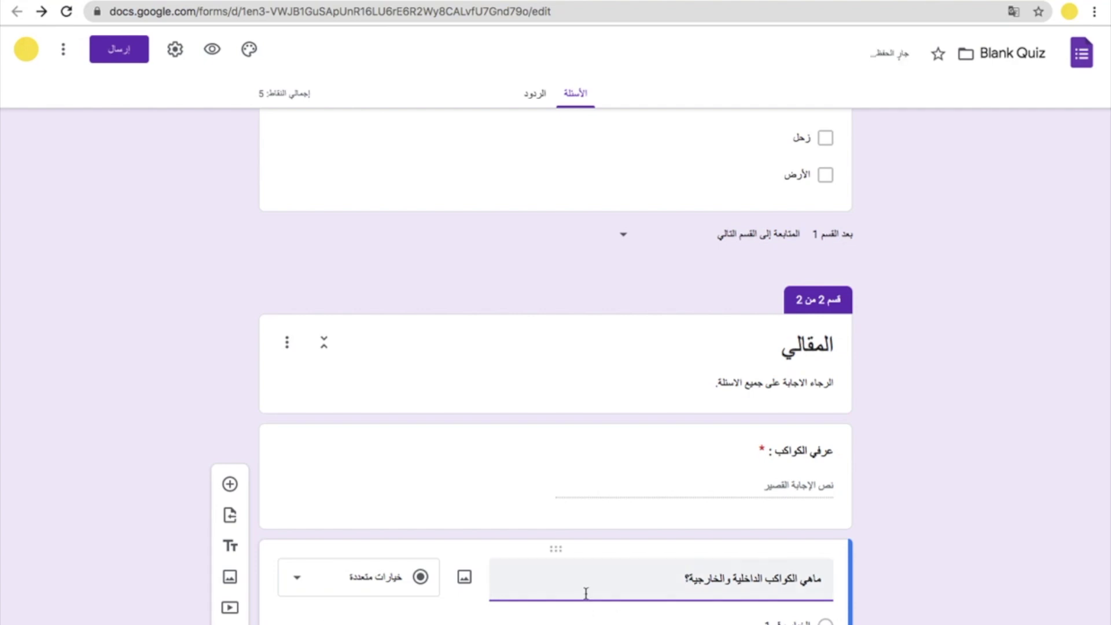
{"action": "scroll", "coordinate": [586, 595], "scroll_direction": "down", "scroll_amount": 3}
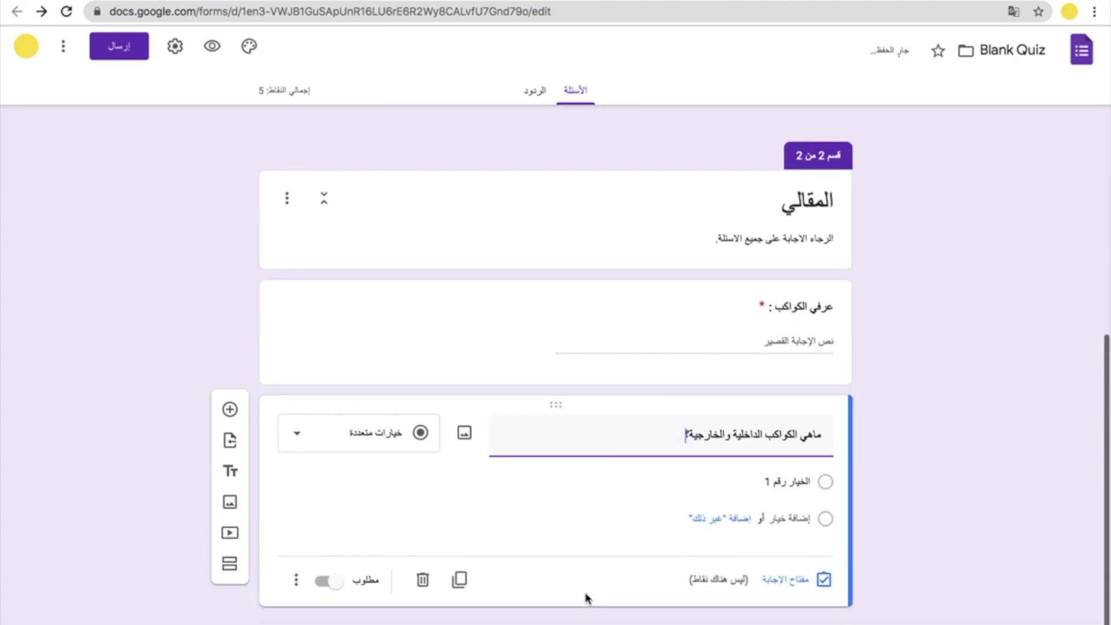
{"action": "left_click", "coordinate": [312, 446]}
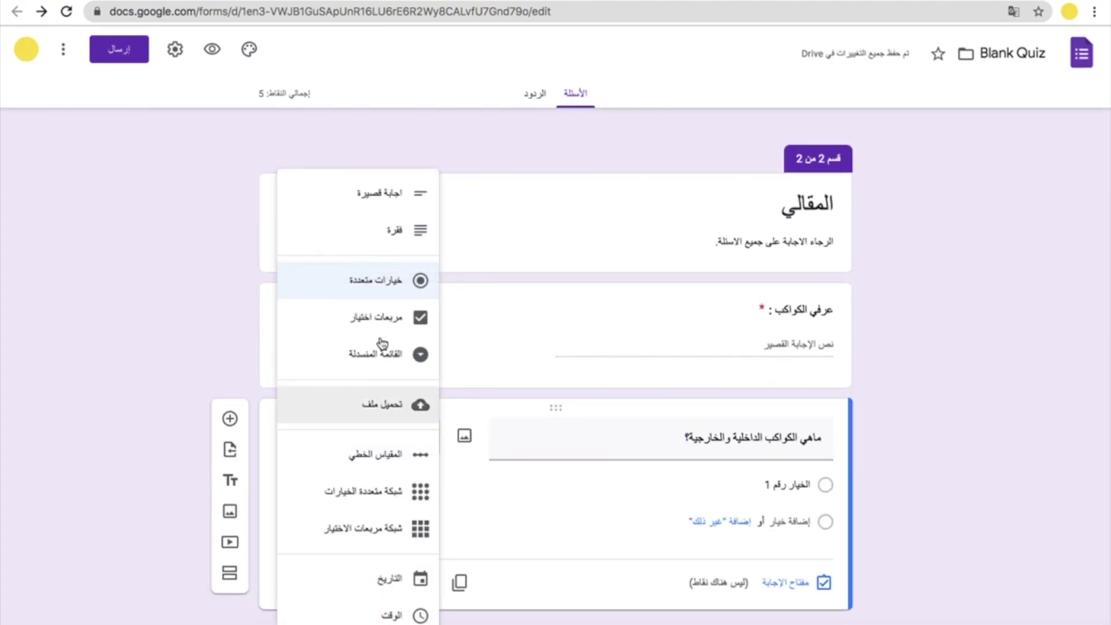
{"action": "left_click", "coordinate": [376, 231]}
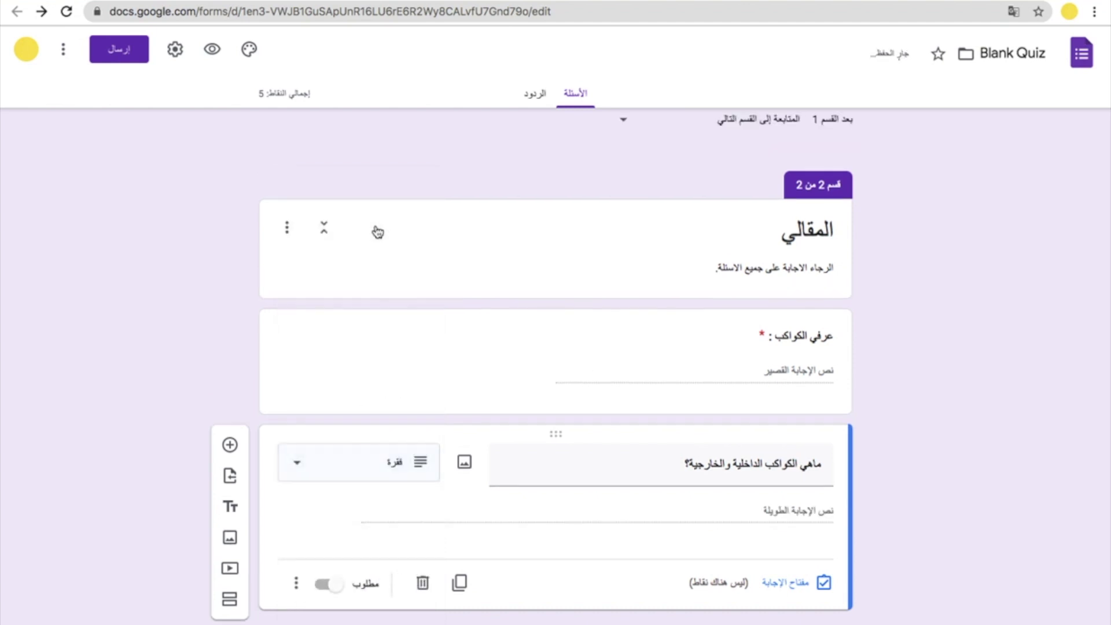
Set the paragraph question's score to 2 points and make the question required.
{"action": "left_click", "coordinate": [785, 582]}
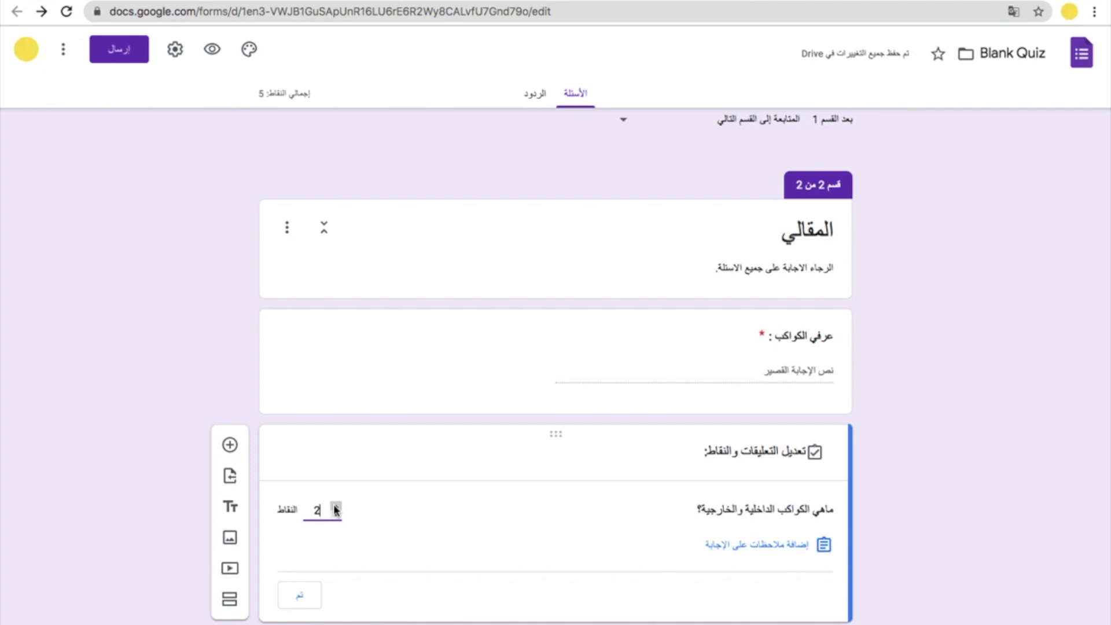
{"action": "left_click", "coordinate": [301, 595]}
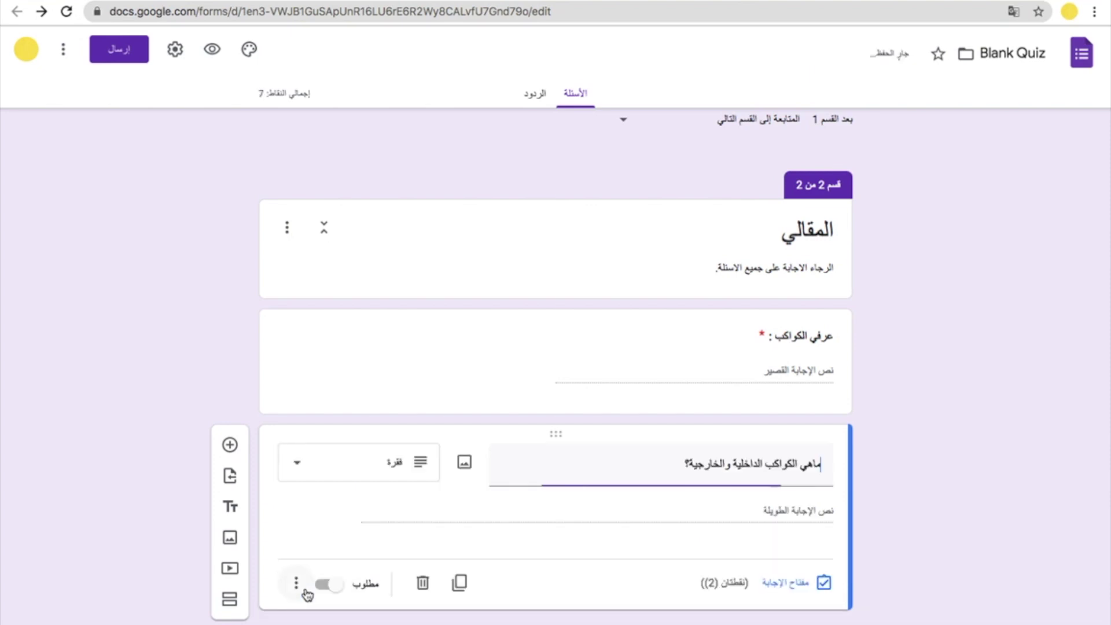
{"action": "left_click", "coordinate": [339, 585]}
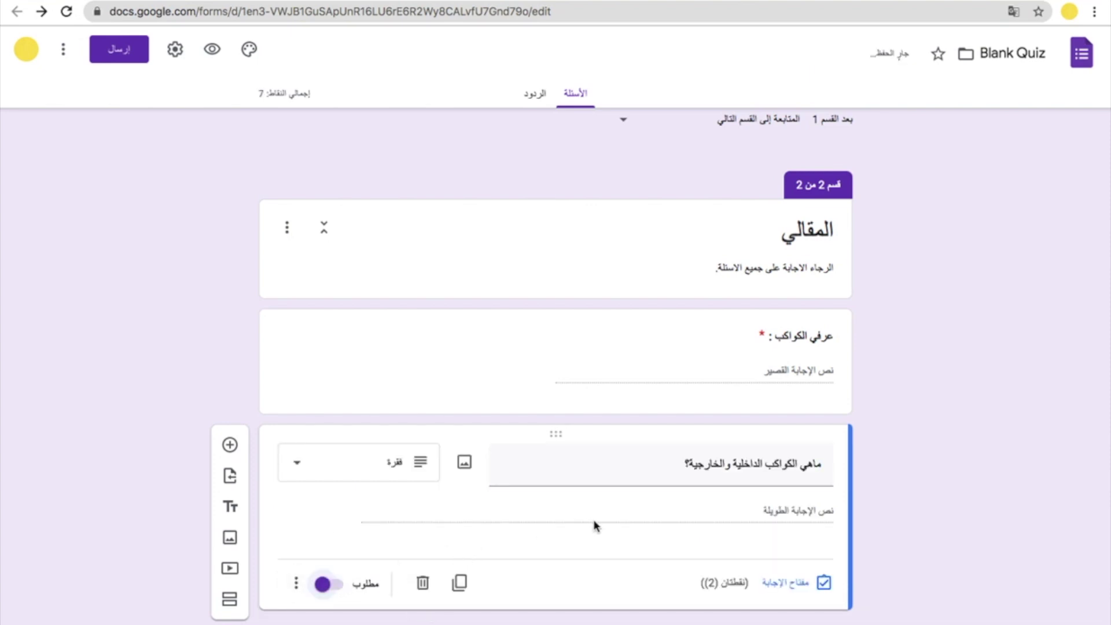
Add another question after the paragraph question and open image insertion for it.
{"action": "left_click", "coordinate": [230, 445]}
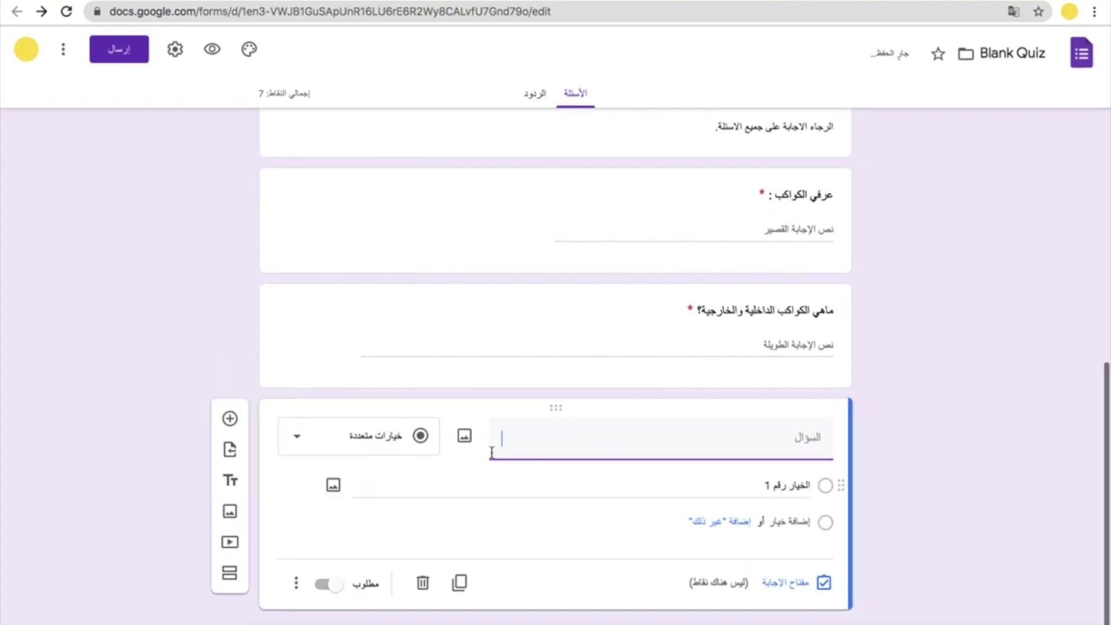
{"action": "left_click", "coordinate": [465, 434]}
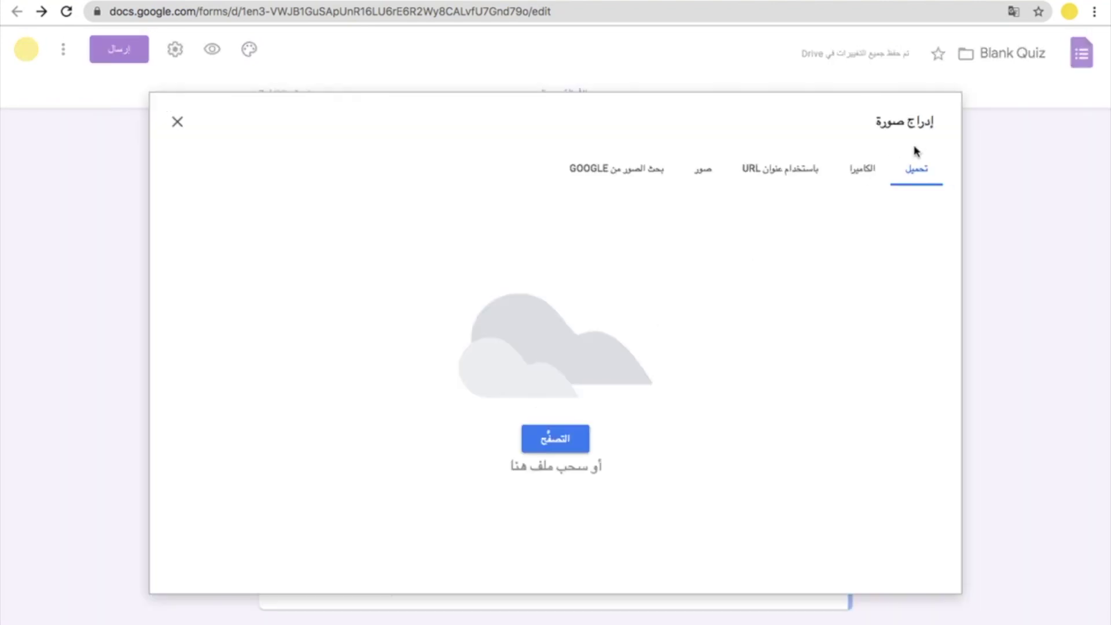
Look through the image sources: camera, URL, photos, Google image search and upload.
{"action": "left_click", "coordinate": [865, 172]}
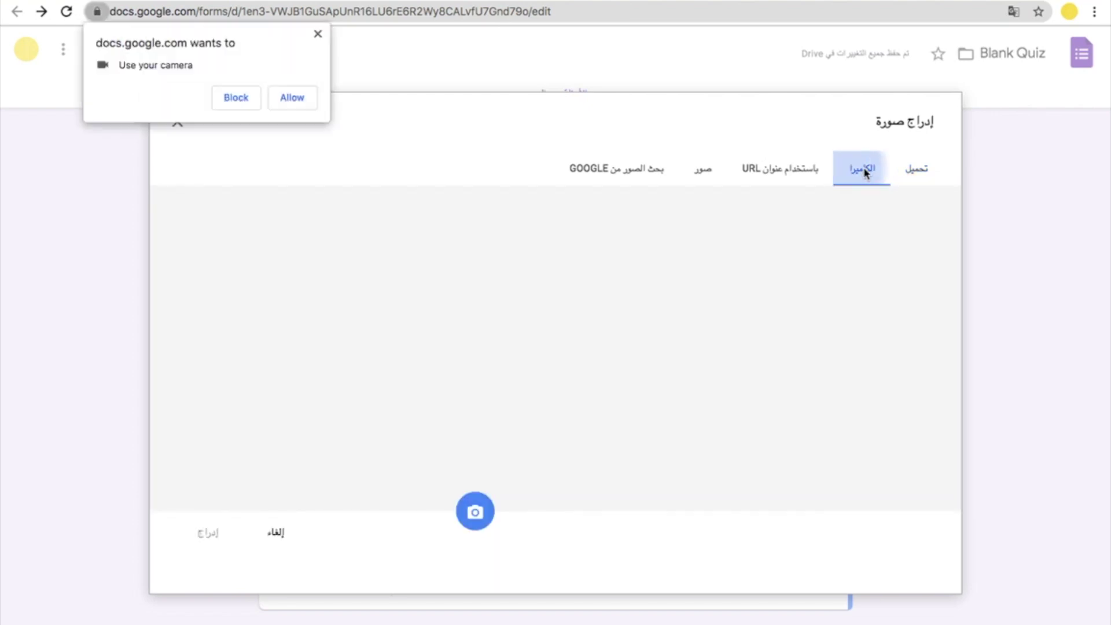
{"action": "double_click", "coordinate": [795, 169]}
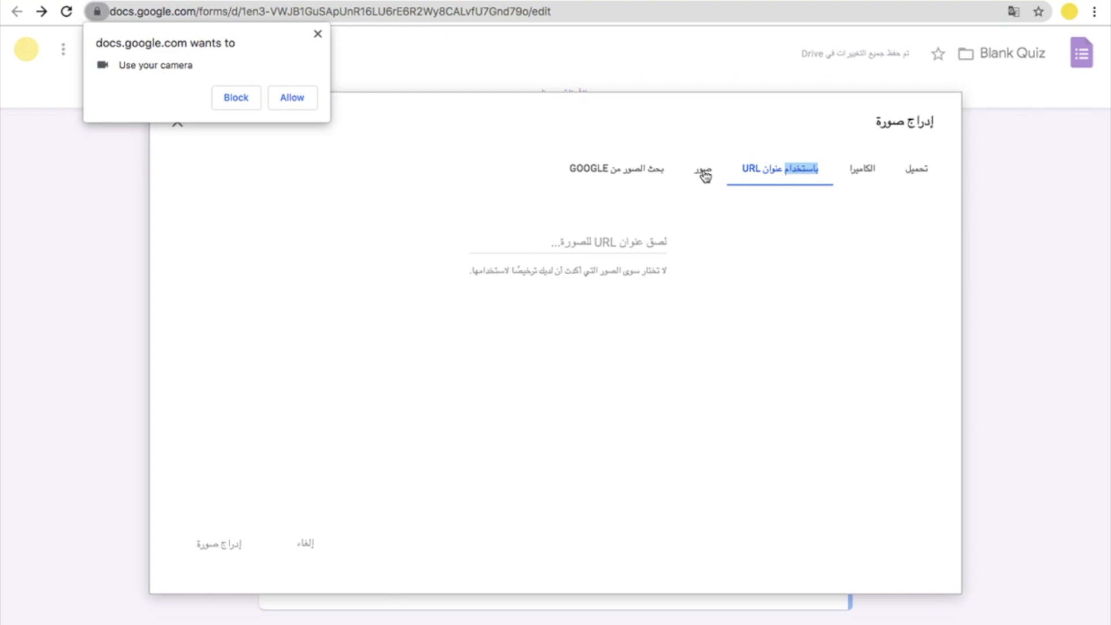
{"action": "left_click", "coordinate": [705, 175]}
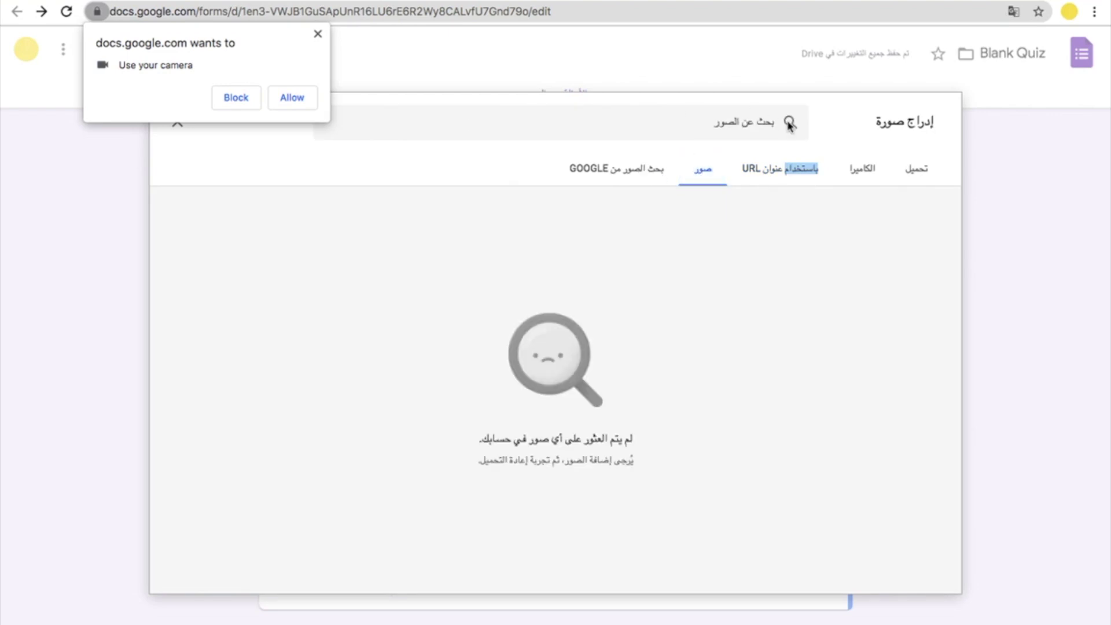
{"action": "left_click", "coordinate": [632, 172]}
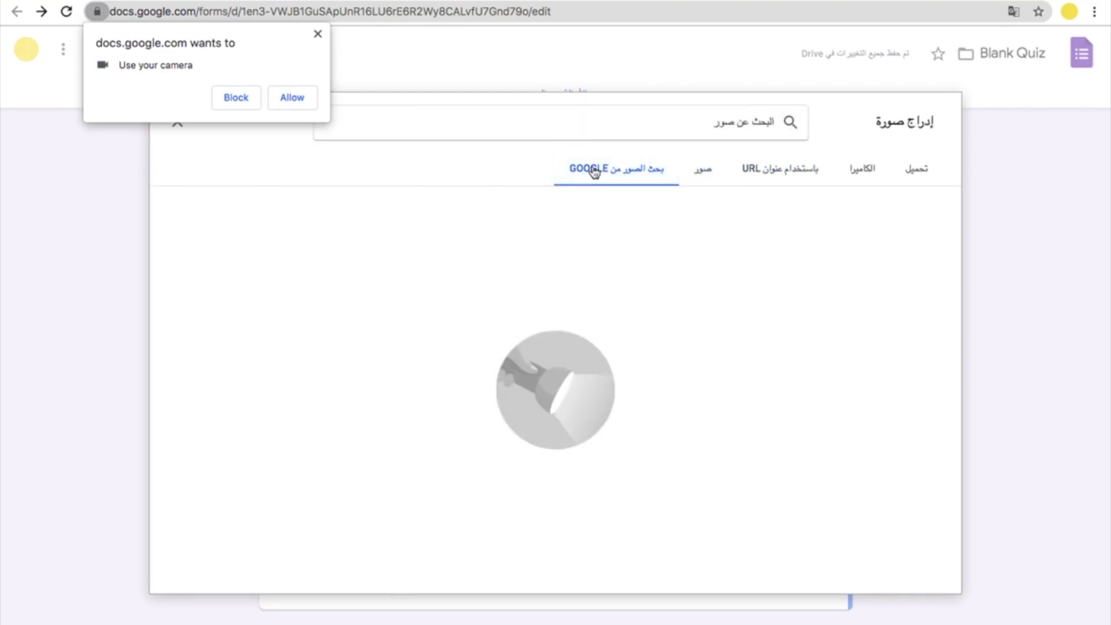
{"action": "left_click", "coordinate": [918, 174]}
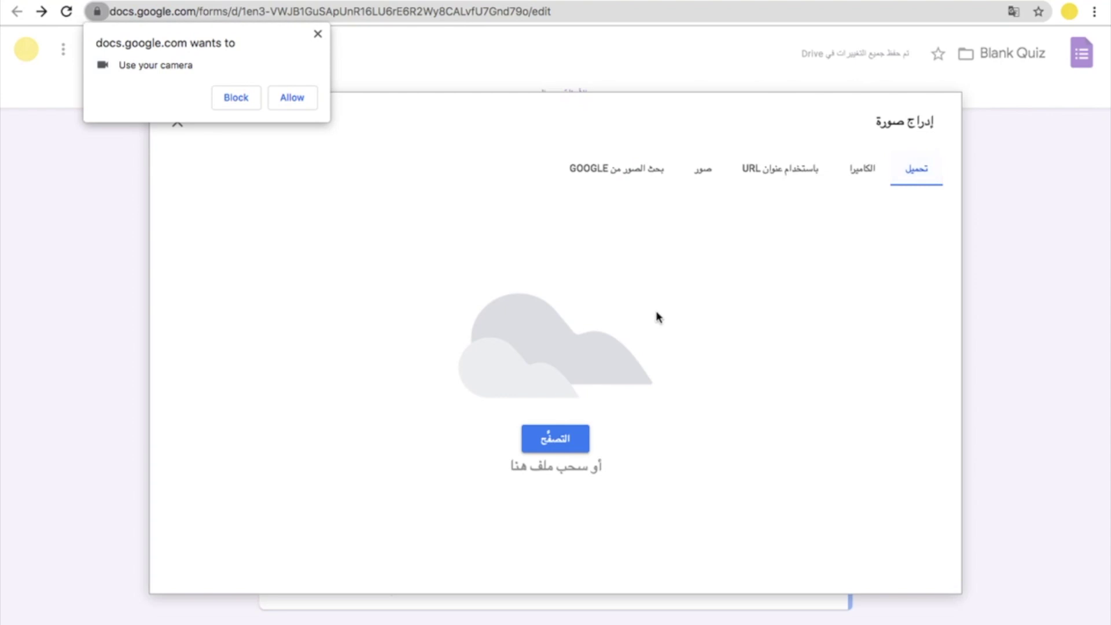
Upload المريخ.jpg as the new question's image and dismiss the camera permission request.
{"action": "left_click", "coordinate": [561, 439]}
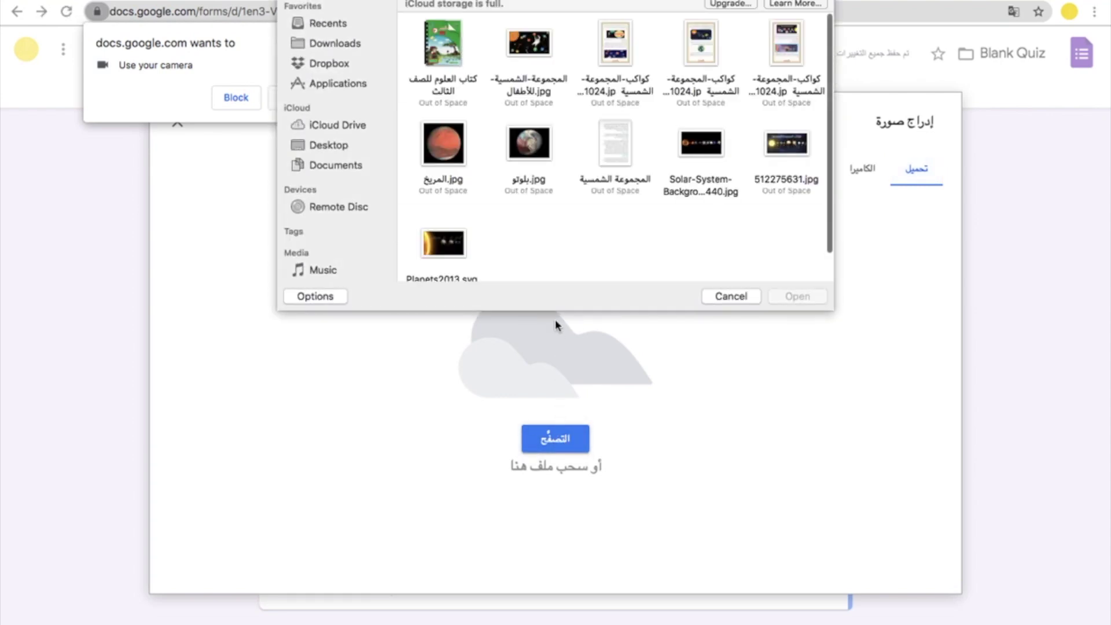
{"action": "left_click", "coordinate": [435, 153]}
{"action": "left_click", "coordinate": [805, 302]}
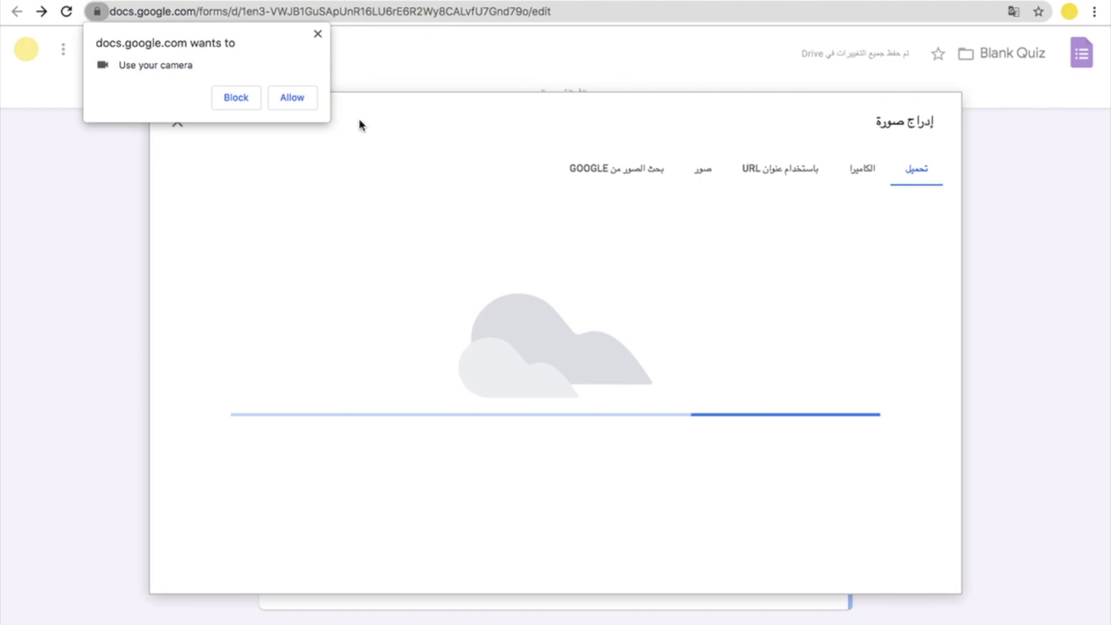
{"action": "left_click", "coordinate": [318, 33]}
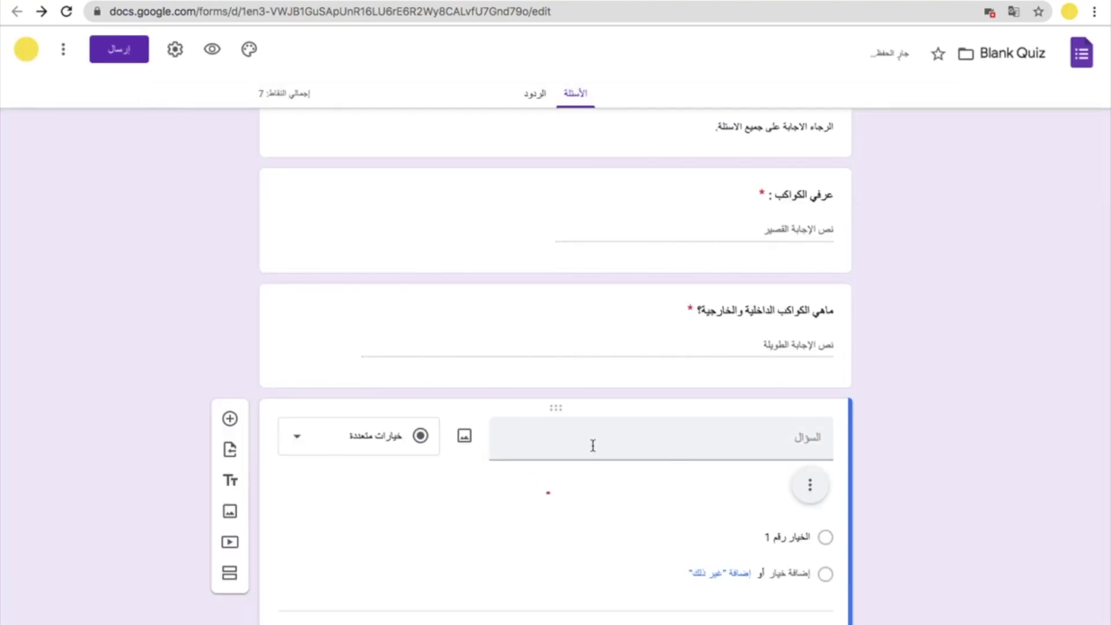
Title the Mars image question "اكتبي كل ما تعرفينه عن هذا الكوكب :" as a paragraph question.
{"action": "scroll", "coordinate": [603, 491], "scroll_direction": "down", "scroll_amount": 8}
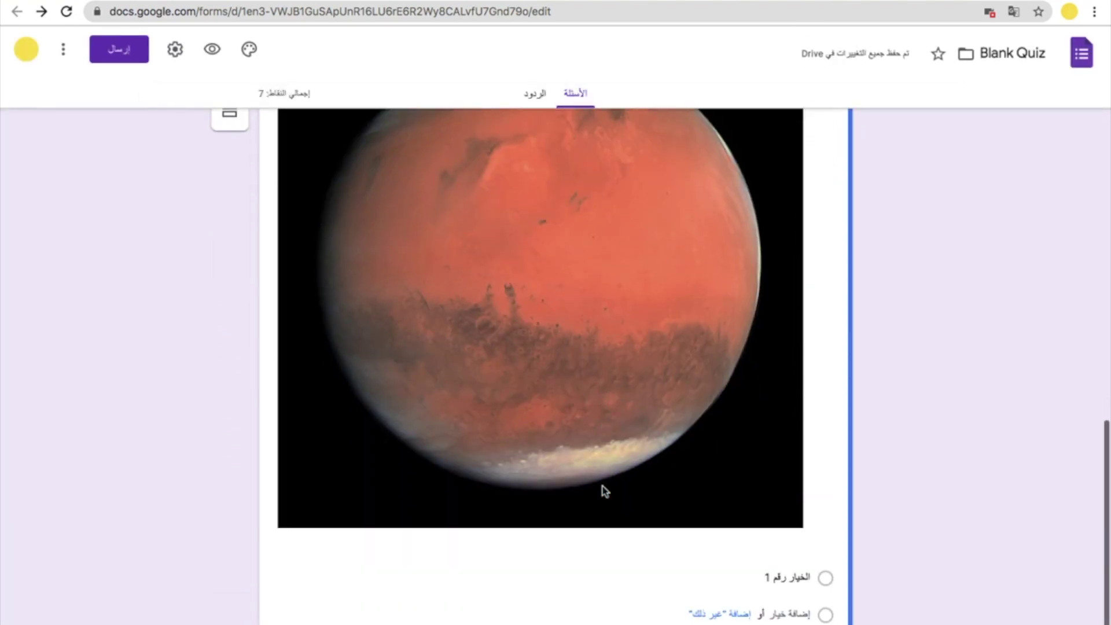
{"action": "scroll", "coordinate": [602, 490], "scroll_direction": "up", "scroll_amount": 9}
{"action": "scroll", "coordinate": [603, 490], "scroll_direction": "down", "scroll_amount": 4}
{"action": "left_click", "coordinate": [759, 322]}
{"action": "type", "text": "م"}
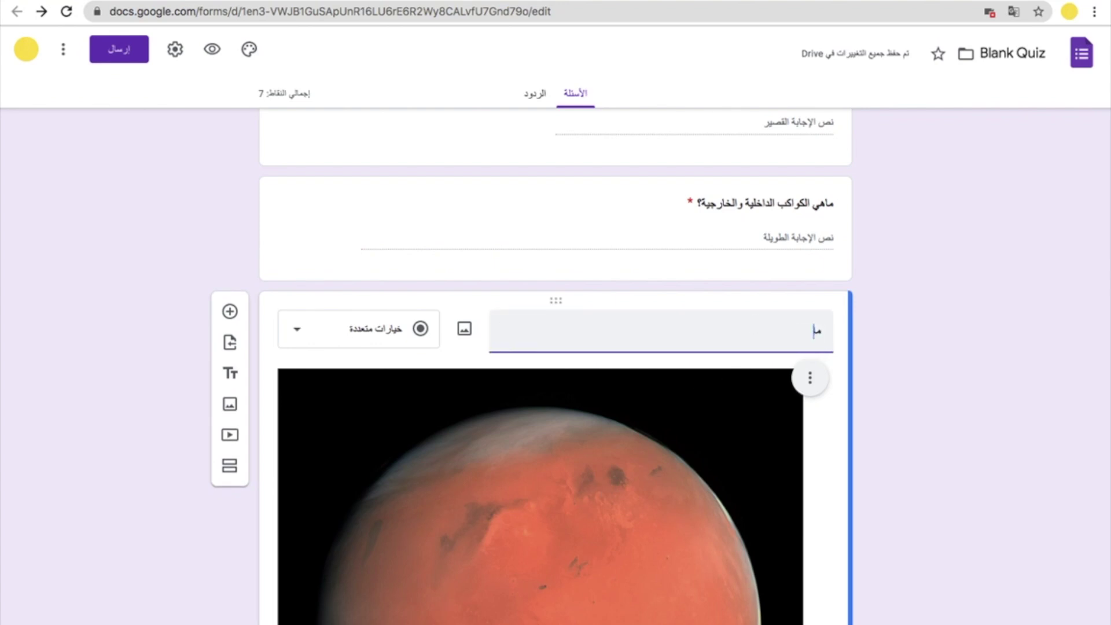
{"action": "type", "text": "ا"}
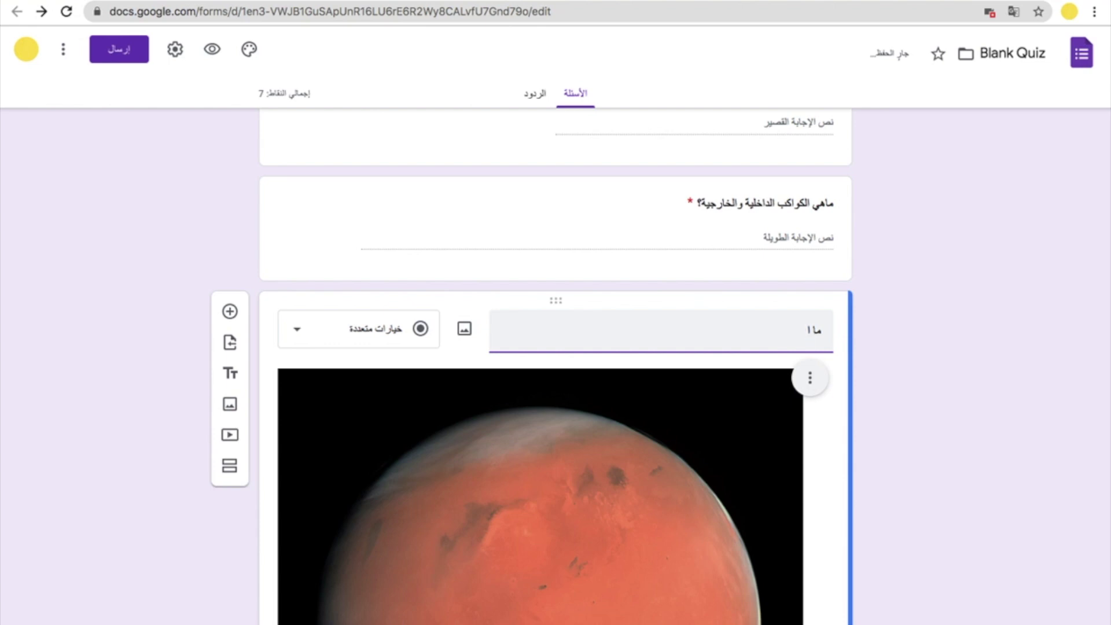
{"action": "type", "text": "ا"}
{"action": "type", "text": "كتبي كل ما تعرفينه"}
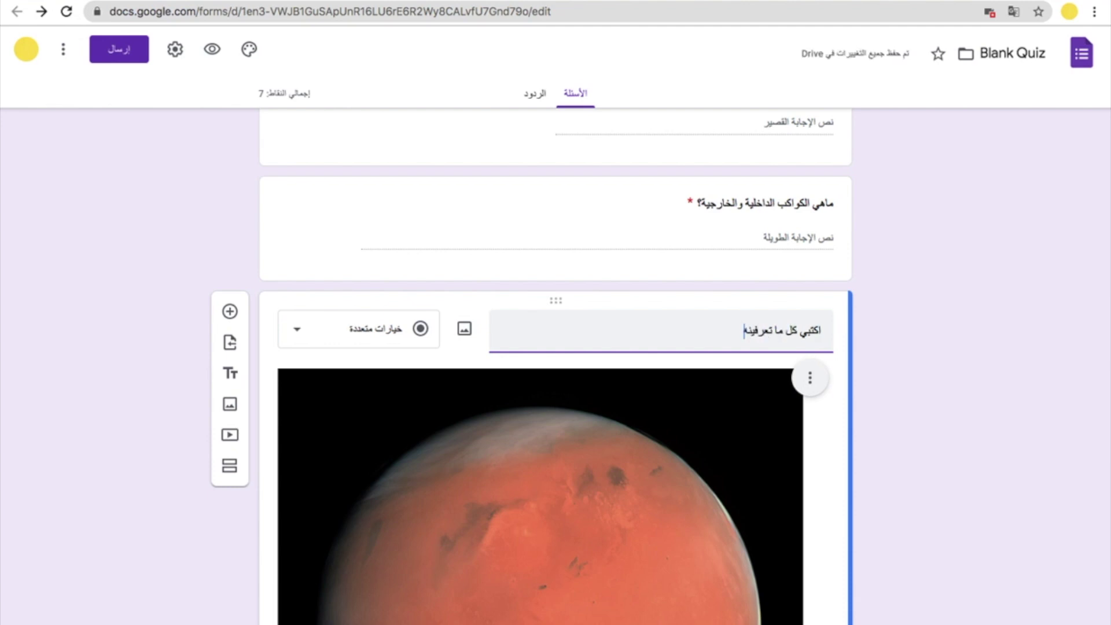
{"action": "type", "text": " عن هذا"}
{"action": "left_click", "coordinate": [819, 331]}
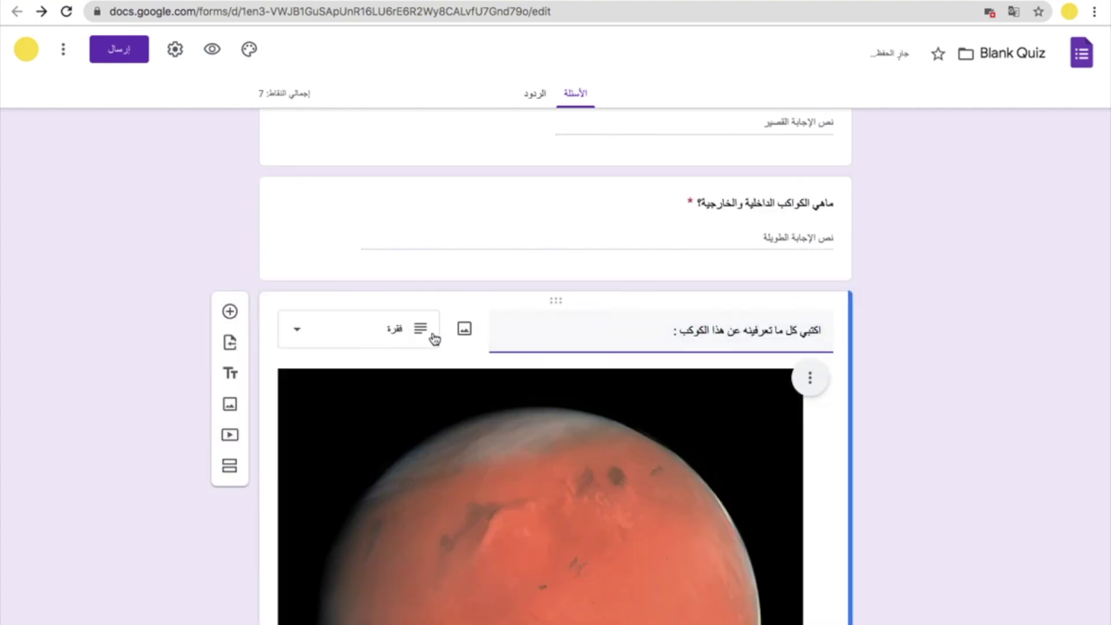
Set the Mars image question's score to 2 points and make the question required.
{"action": "scroll", "coordinate": [685, 414], "scroll_direction": "down", "scroll_amount": 1}
{"action": "scroll", "coordinate": [685, 413], "scroll_direction": "down", "scroll_amount": 5}
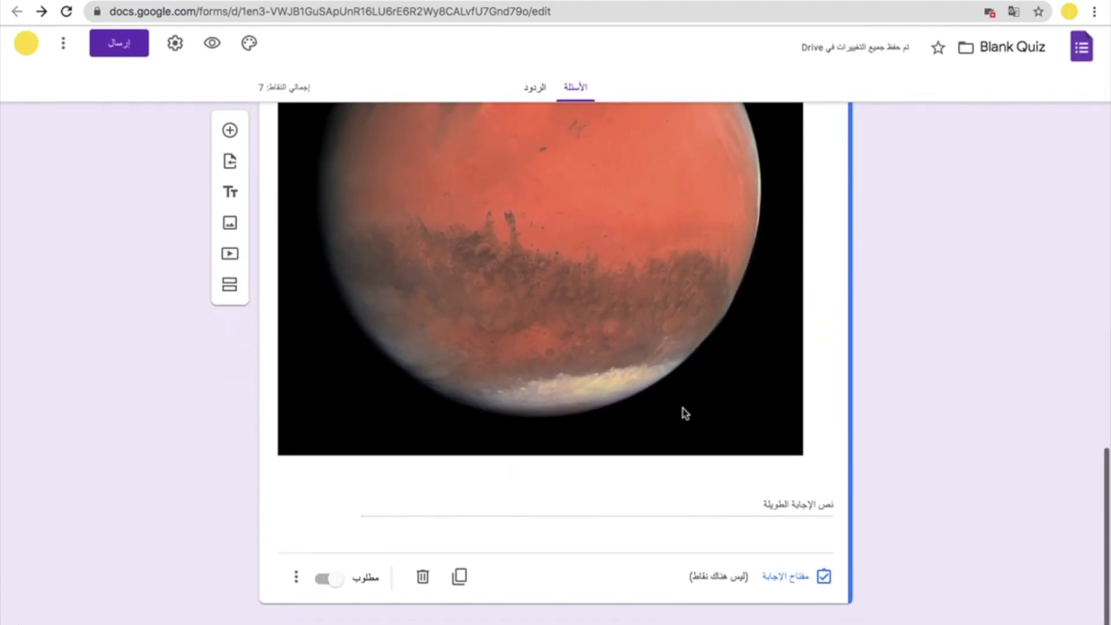
{"action": "left_click", "coordinate": [775, 580]}
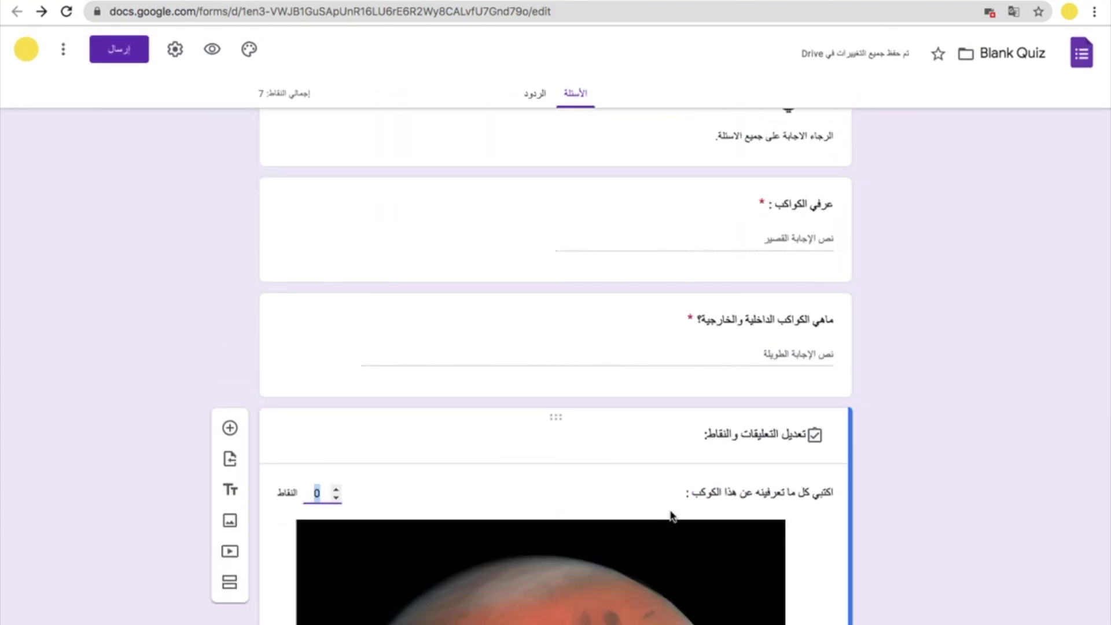
{"action": "scroll", "coordinate": [640, 494], "scroll_direction": "down", "scroll_amount": 8}
{"action": "scroll", "coordinate": [458, 427], "scroll_direction": "up", "scroll_amount": 5}
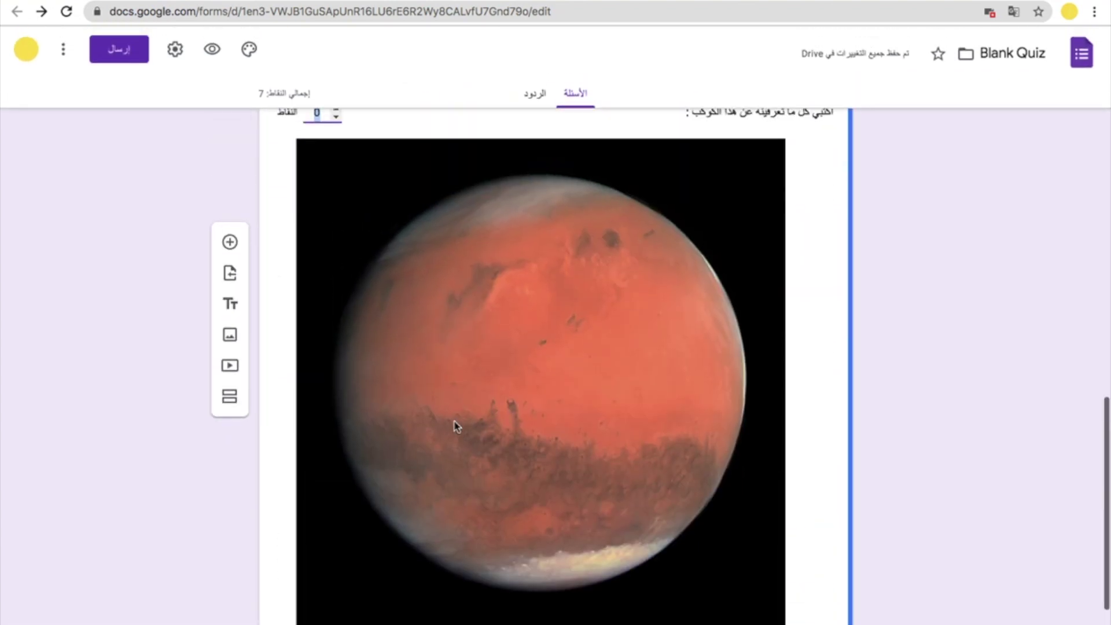
{"action": "left_click", "coordinate": [337, 168]}
{"action": "scroll", "coordinate": [564, 480], "scroll_direction": "down", "scroll_amount": 5}
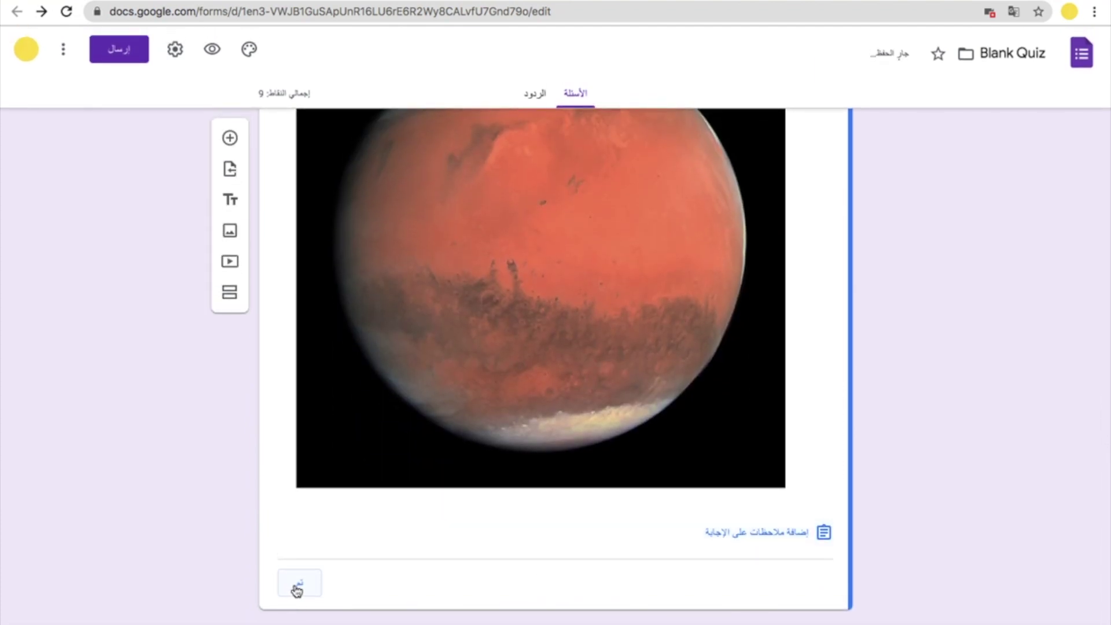
{"action": "left_click", "coordinate": [297, 589]}
{"action": "scroll", "coordinate": [373, 585], "scroll_direction": "down", "scroll_amount": 5}
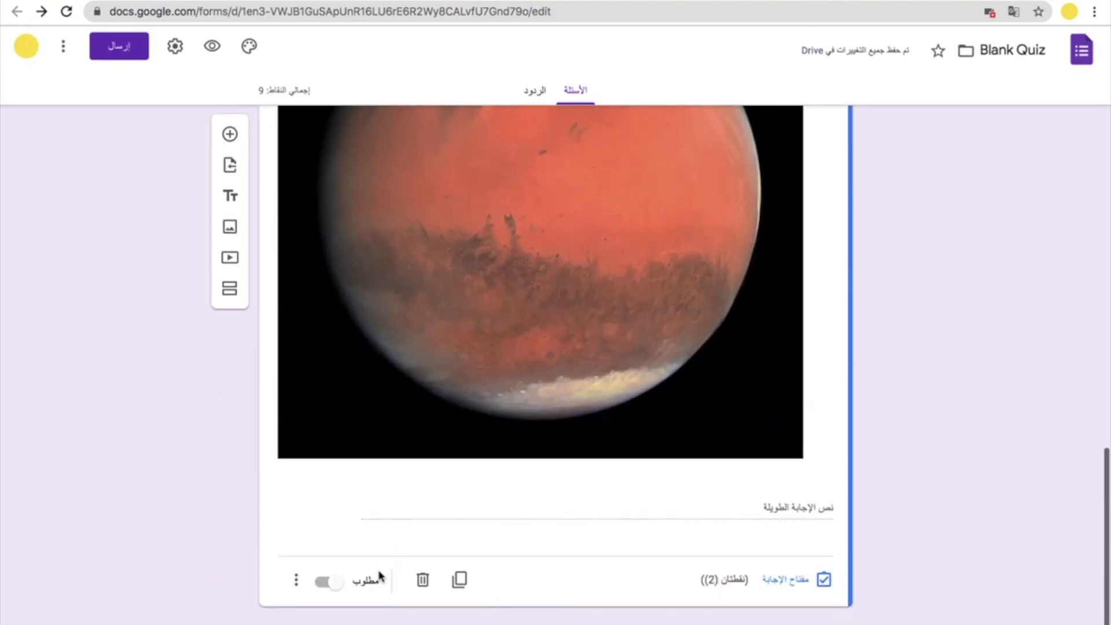
{"action": "left_click", "coordinate": [338, 583]}
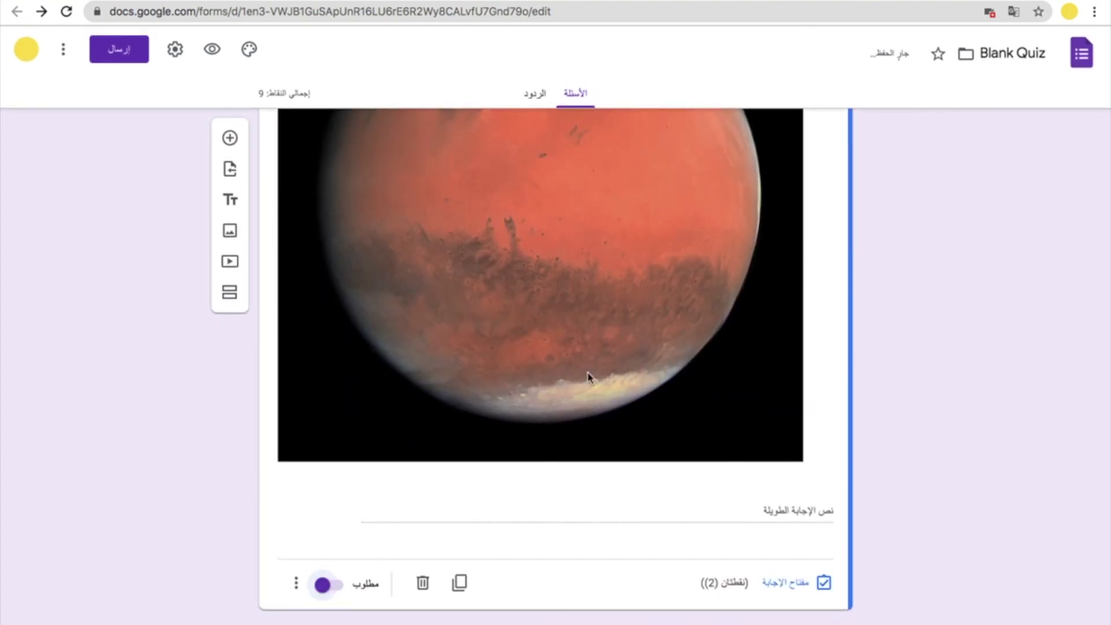
Return to the start of the form and open the header image picker in the theme options.
{"action": "scroll", "coordinate": [588, 377], "scroll_direction": "up", "scroll_amount": 10}
{"action": "scroll", "coordinate": [588, 373], "scroll_direction": "down", "scroll_amount": 5}
{"action": "scroll", "coordinate": [588, 374], "scroll_direction": "down", "scroll_amount": 5}
{"action": "scroll", "coordinate": [588, 377], "scroll_direction": "up", "scroll_amount": 10}
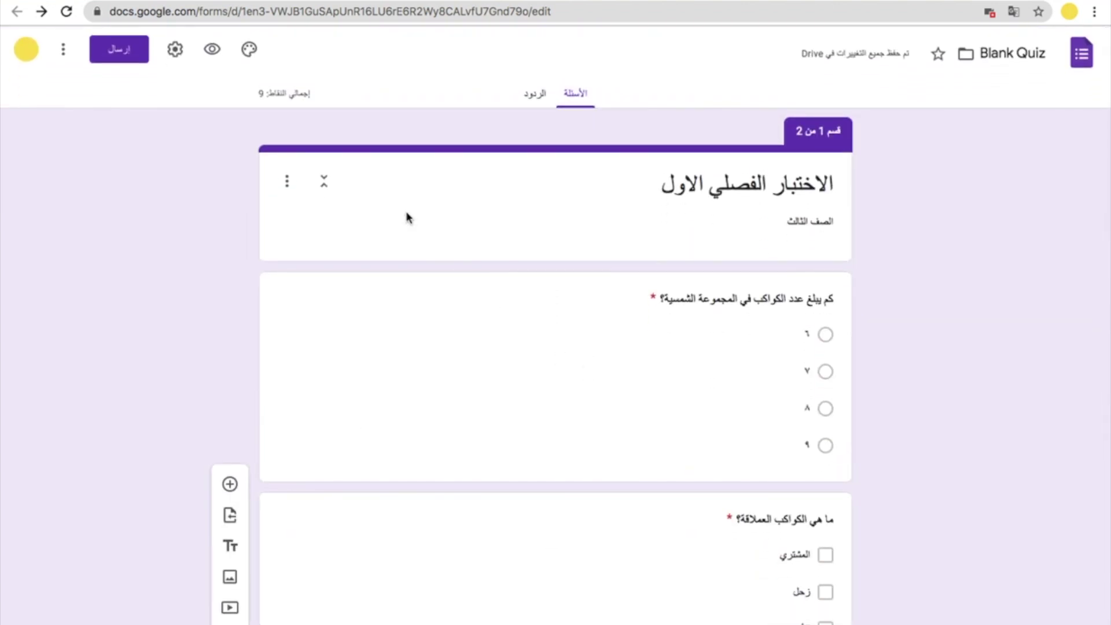
{"action": "left_click", "coordinate": [251, 50]}
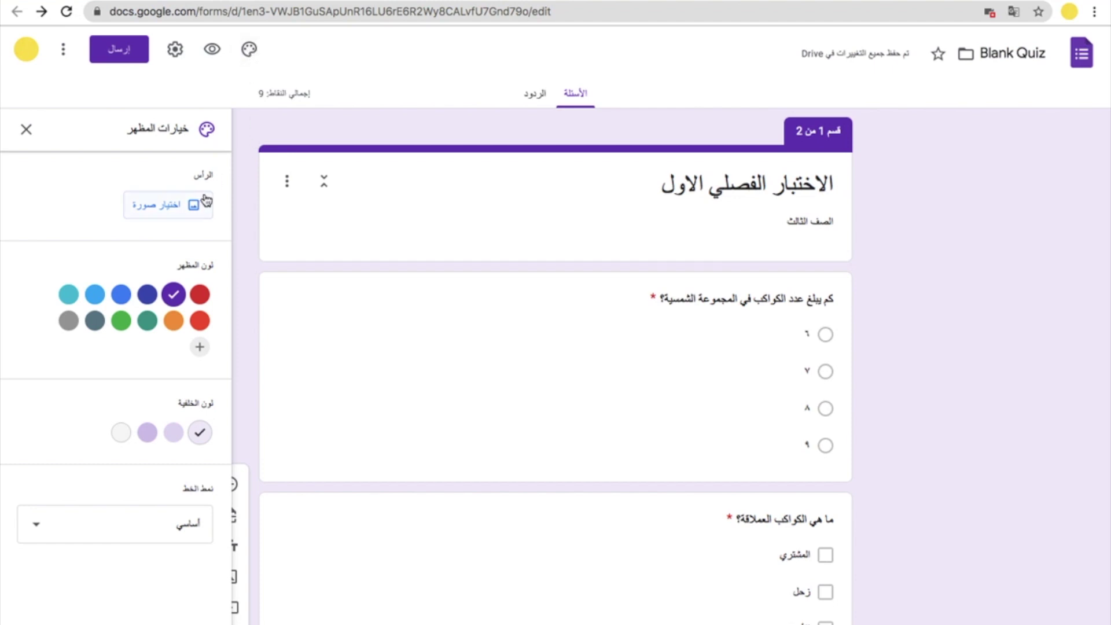
{"action": "left_click", "coordinate": [190, 205]}
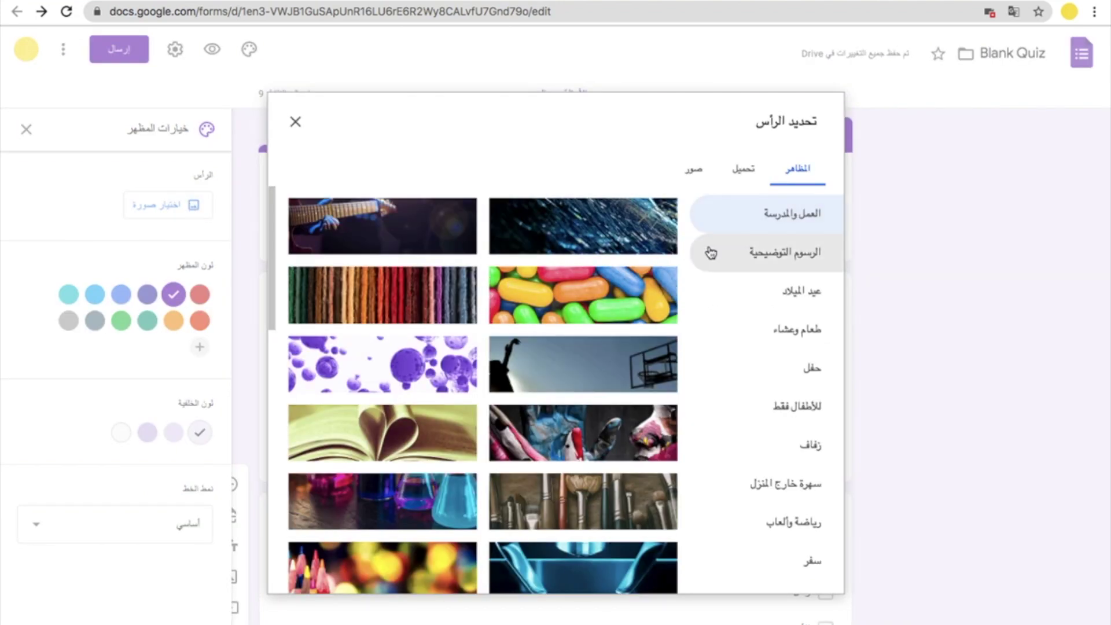
Look through the header theme categories, from work and school and illustrations to sports and travel.
{"action": "scroll", "coordinate": [545, 316], "scroll_direction": "down", "scroll_amount": 15}
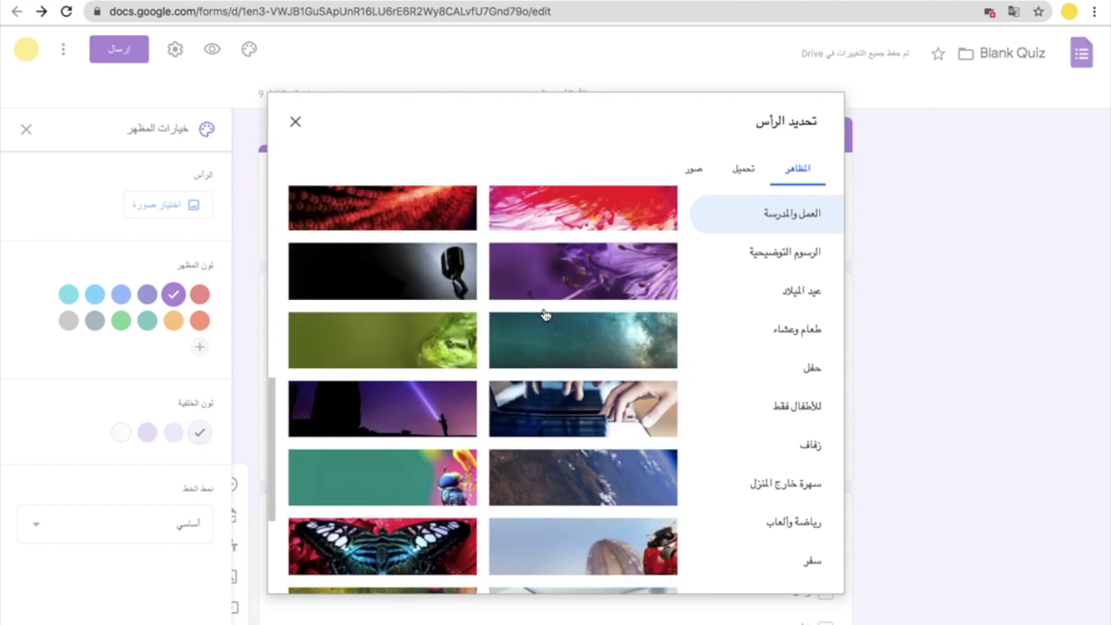
{"action": "left_click", "coordinate": [737, 260]}
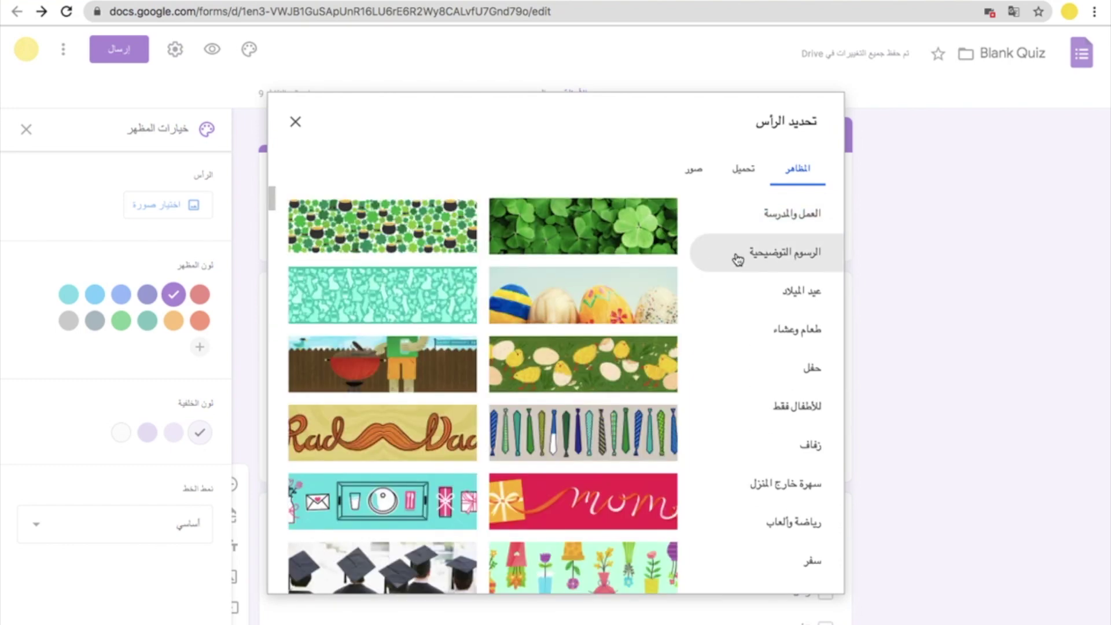
{"action": "scroll", "coordinate": [537, 382], "scroll_direction": "down", "scroll_amount": 5}
{"action": "scroll", "coordinate": [538, 382], "scroll_direction": "down", "scroll_amount": 20}
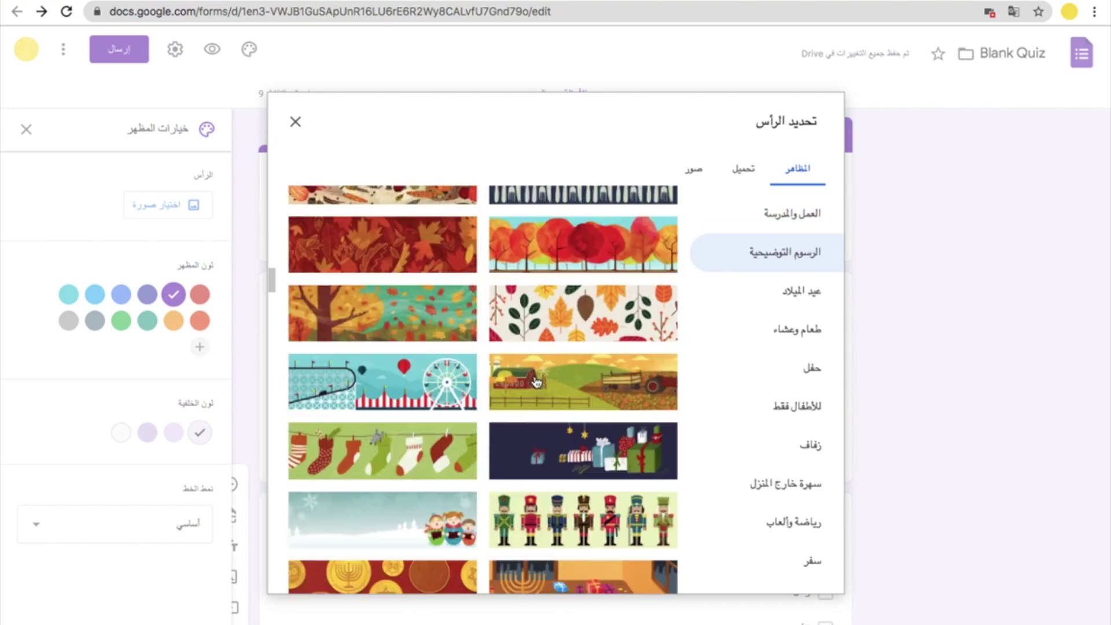
{"action": "scroll", "coordinate": [537, 382], "scroll_direction": "down", "scroll_amount": 15}
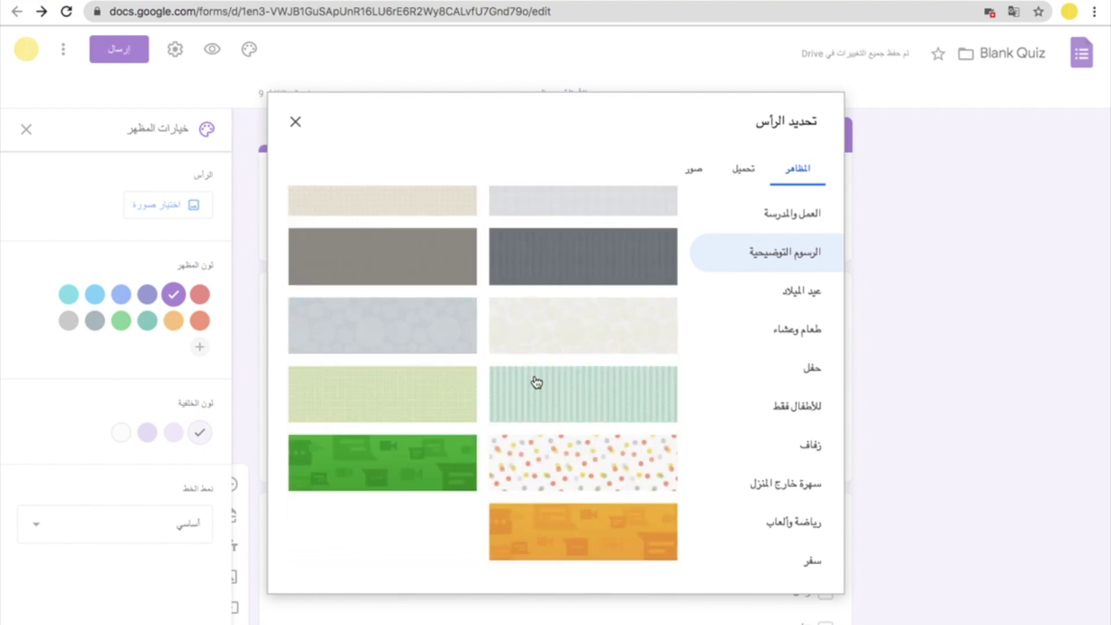
{"action": "left_click", "coordinate": [809, 300]}
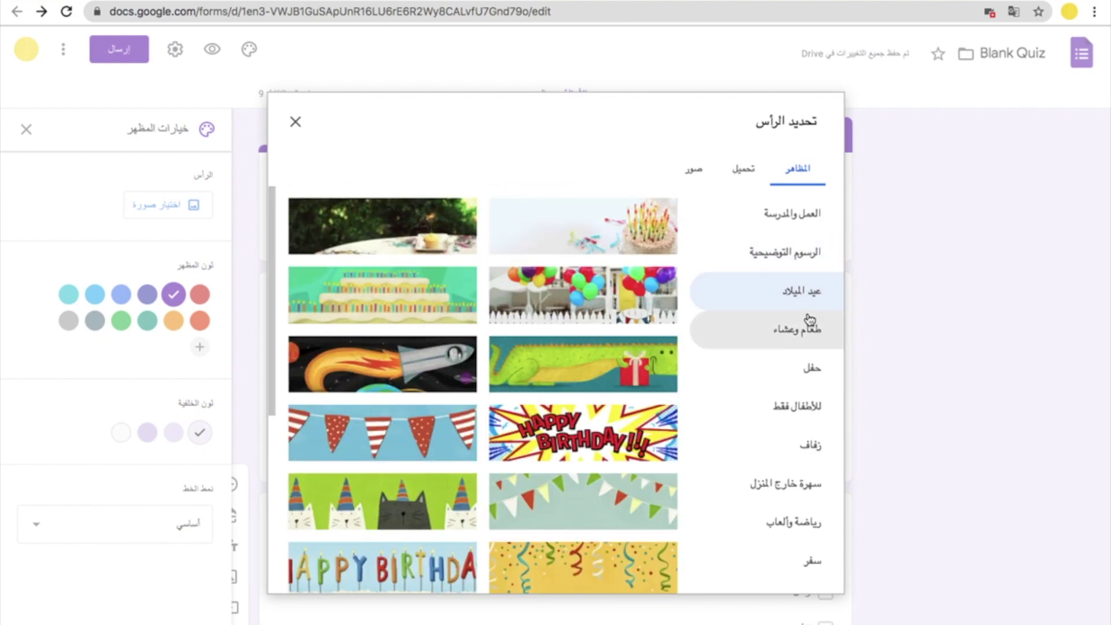
{"action": "left_click", "coordinate": [809, 322]}
{"action": "left_click", "coordinate": [810, 366]}
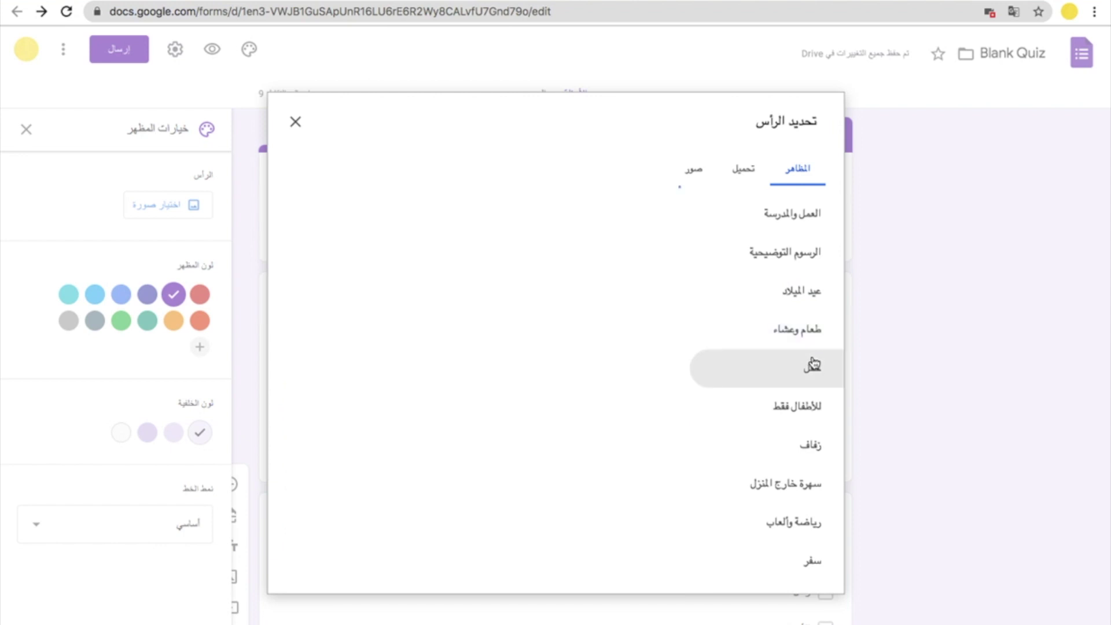
{"action": "left_click", "coordinate": [813, 401]}
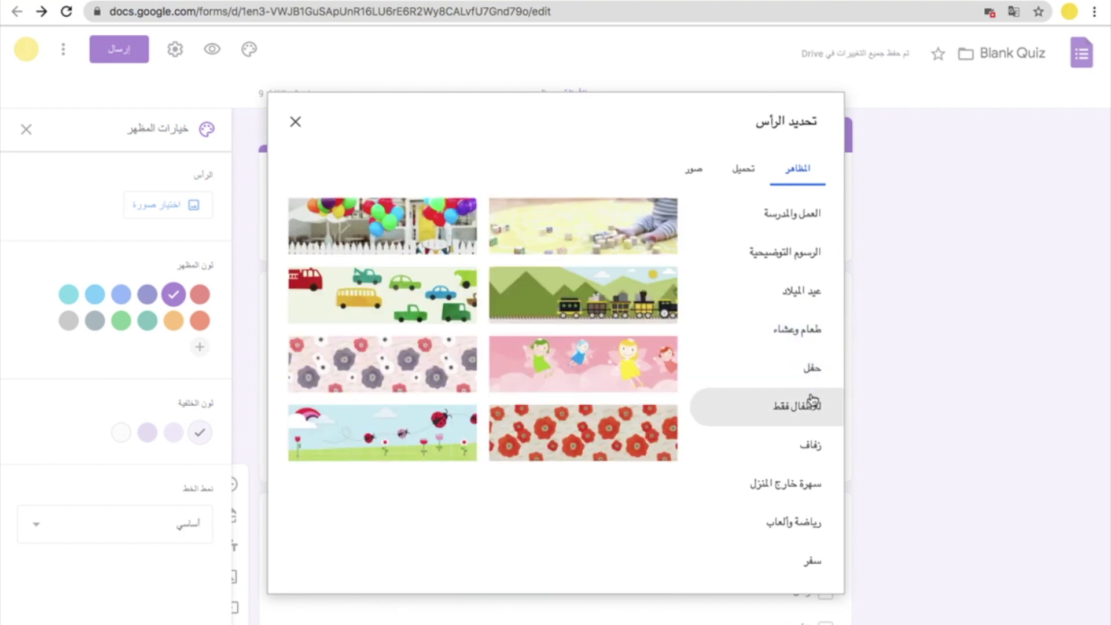
{"action": "left_click", "coordinate": [809, 446]}
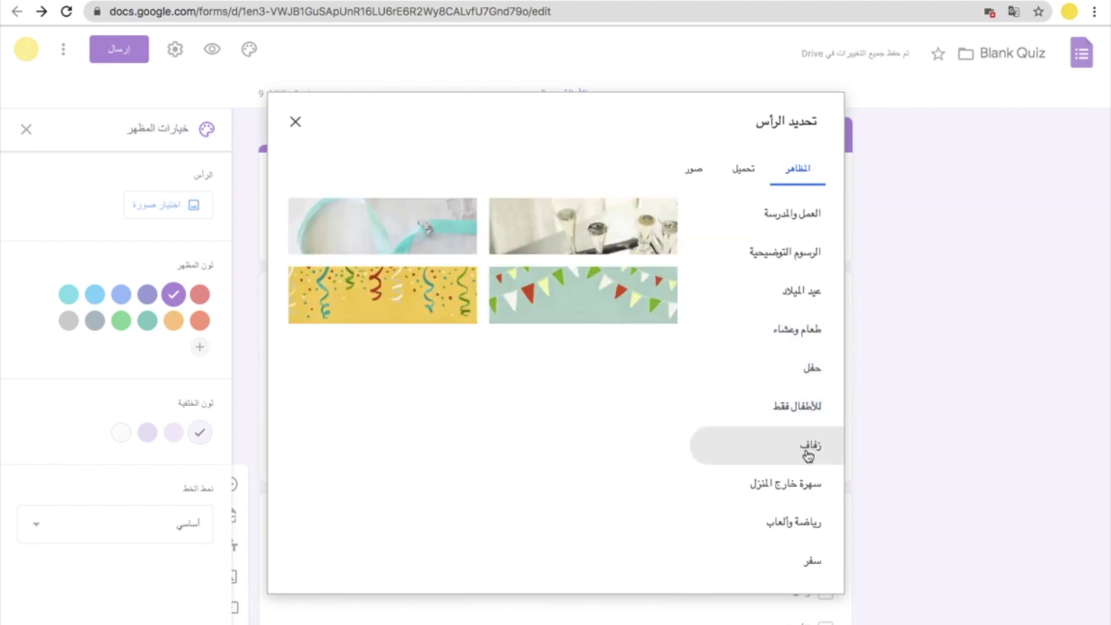
{"action": "left_click", "coordinate": [811, 484]}
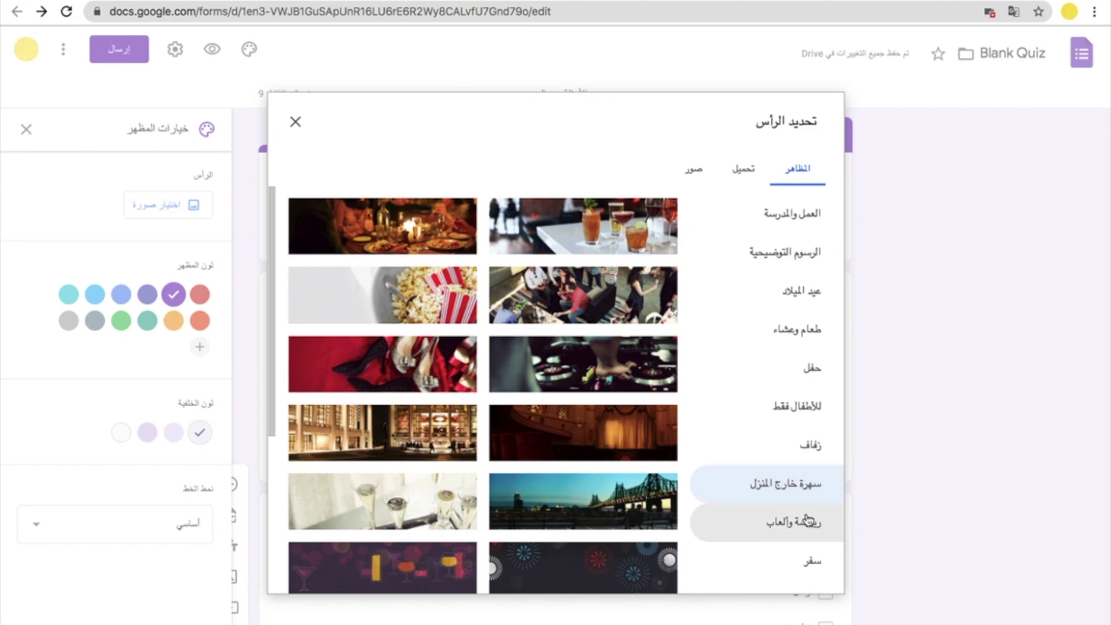
{"action": "left_click", "coordinate": [809, 519]}
{"action": "left_click", "coordinate": [805, 557]}
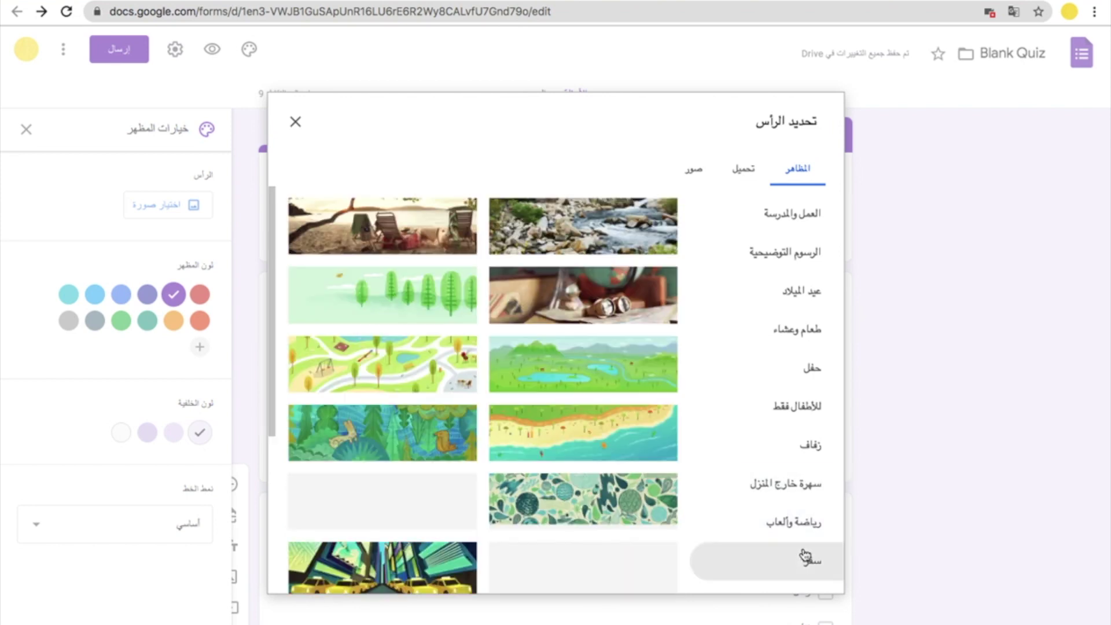
{"action": "scroll", "coordinate": [560, 484], "scroll_direction": "down", "scroll_amount": 5}
{"action": "scroll", "coordinate": [560, 483], "scroll_direction": "up", "scroll_amount": 5}
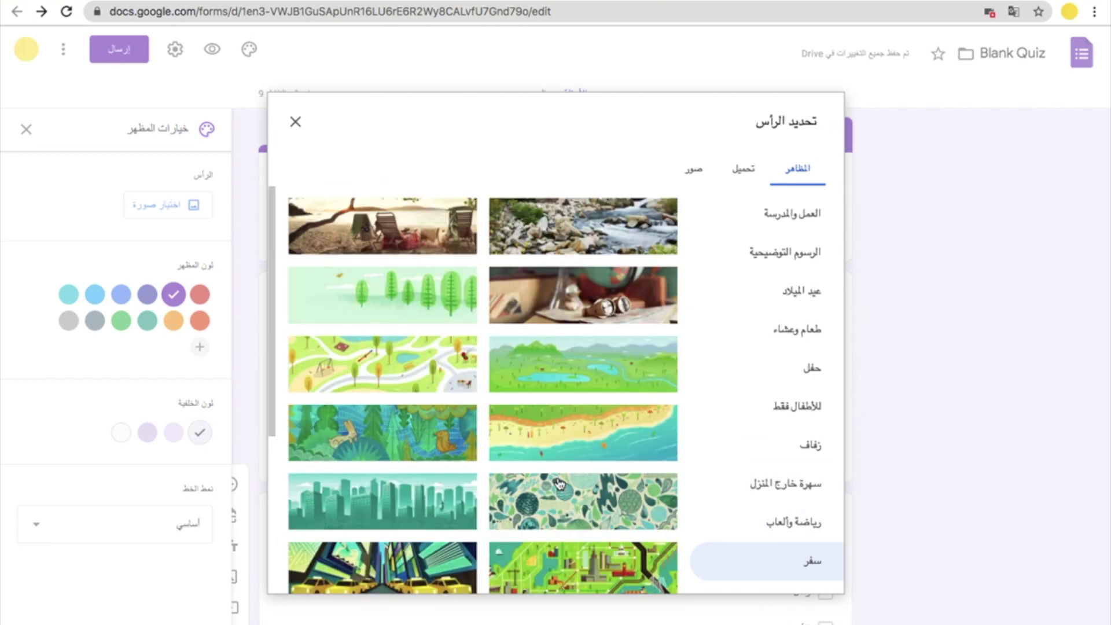
Try the purple spheres picture from the العمل والمدرسة themes as the form header, and remove it again.
{"action": "left_click", "coordinate": [804, 226]}
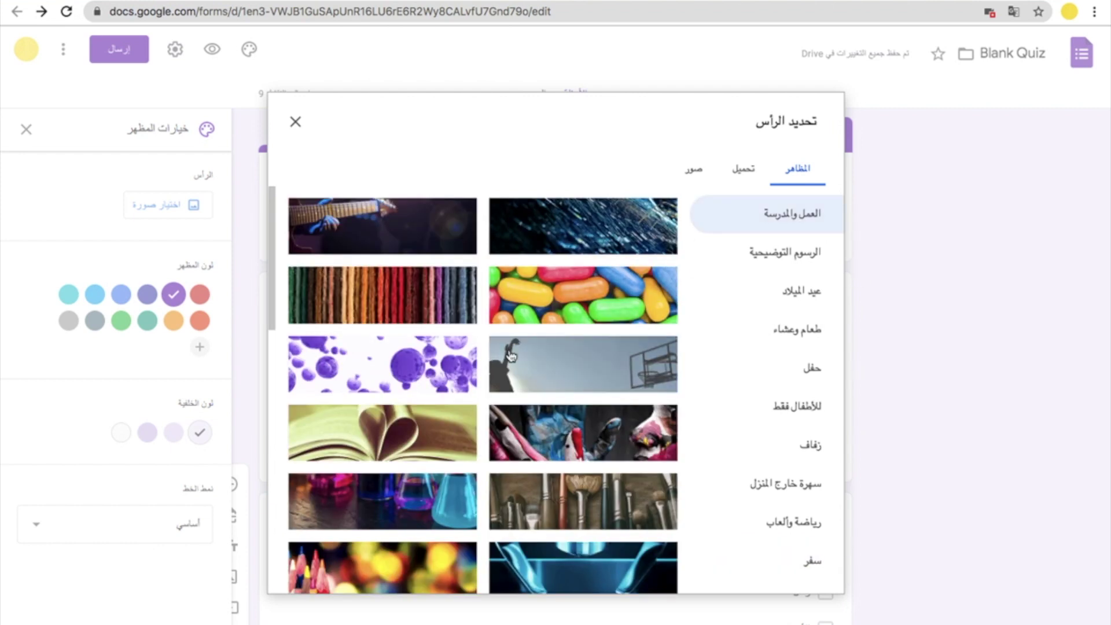
{"action": "left_click", "coordinate": [462, 370]}
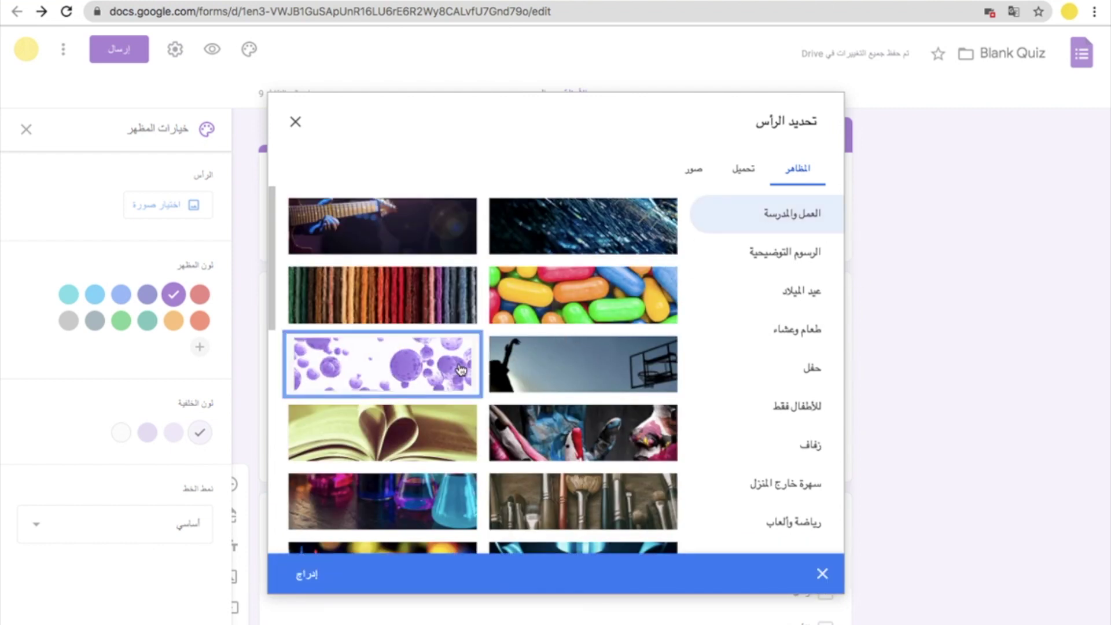
{"action": "left_click", "coordinate": [307, 576]}
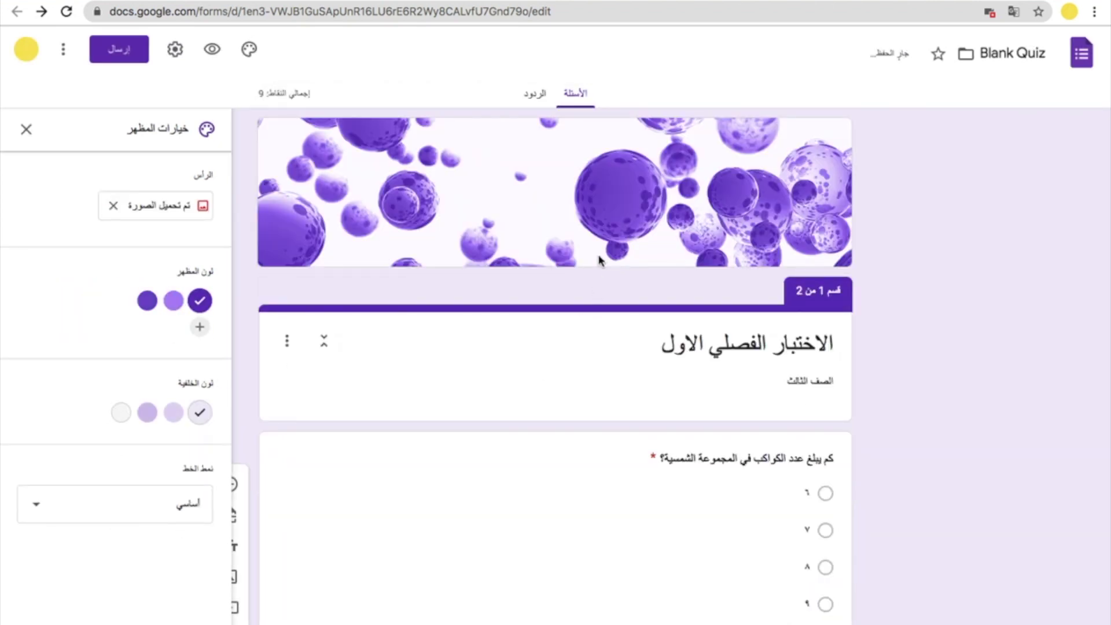
{"action": "scroll", "coordinate": [599, 260], "scroll_direction": "down", "scroll_amount": 10}
{"action": "scroll", "coordinate": [599, 260], "scroll_direction": "up", "scroll_amount": 10}
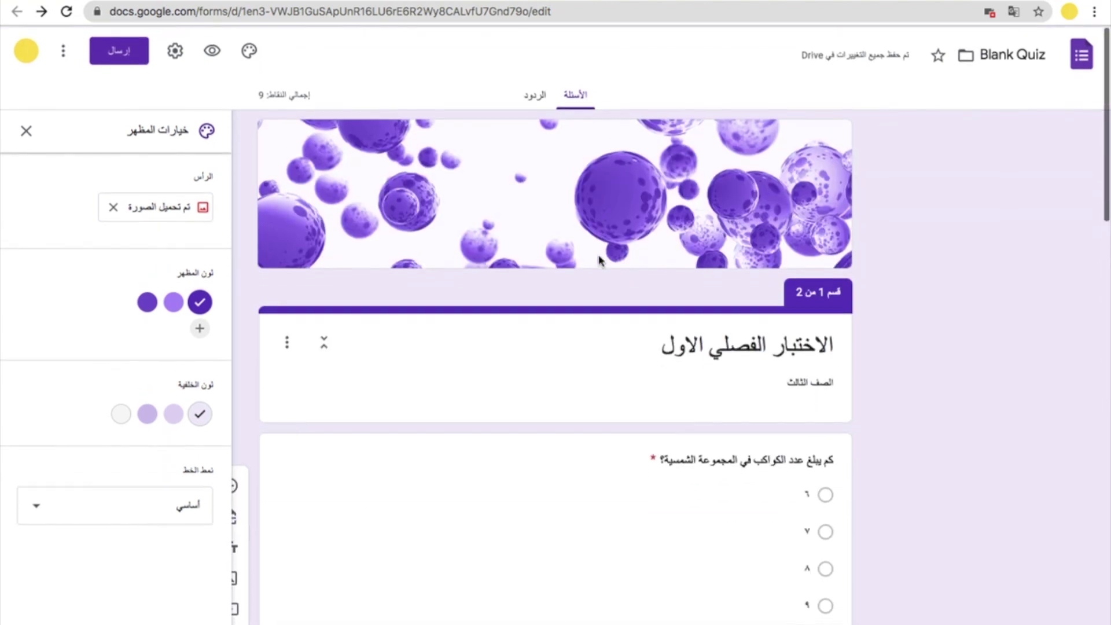
{"action": "left_click", "coordinate": [112, 205]}
Upload Planets2013.svg as the form's header image, moving the crop frame up slightly before applying it.
{"action": "left_click", "coordinate": [163, 204]}
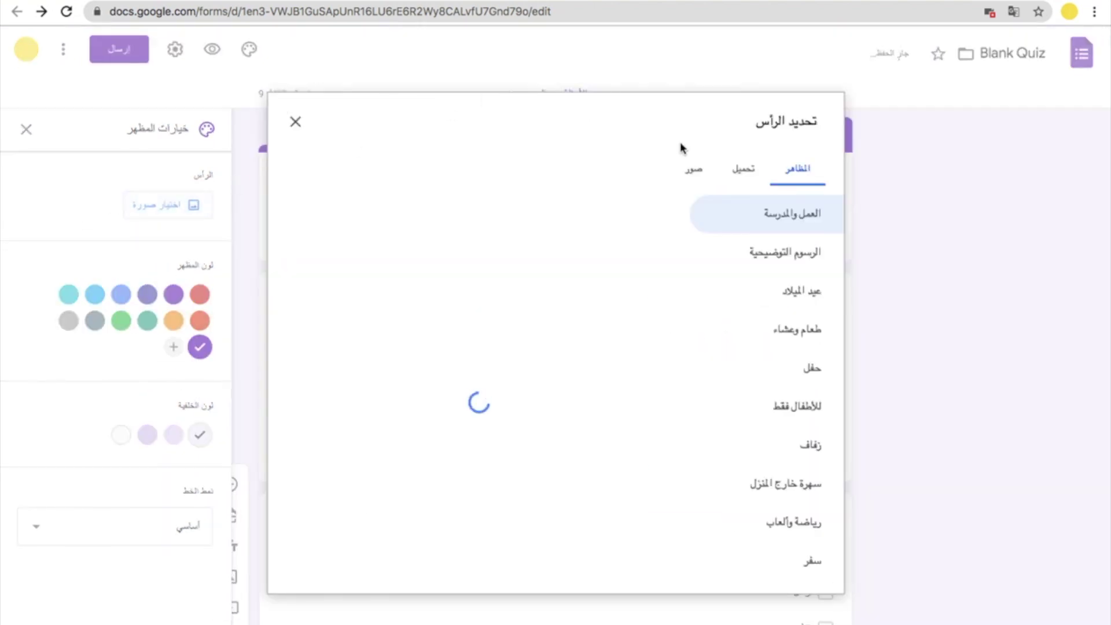
{"action": "left_click", "coordinate": [744, 169]}
{"action": "left_click", "coordinate": [562, 441]}
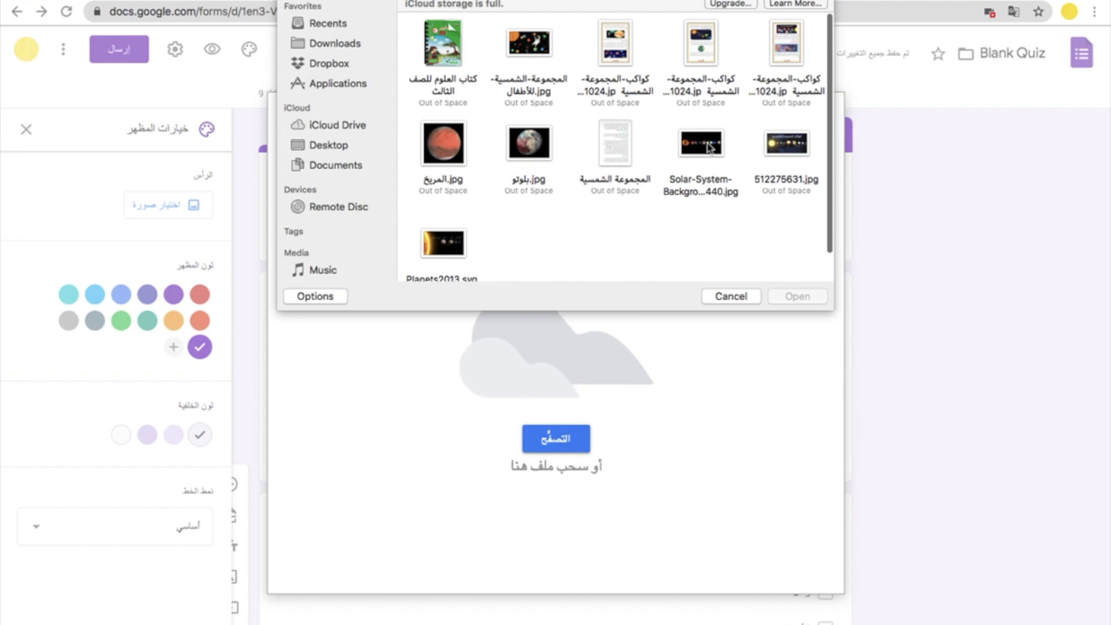
{"action": "left_click", "coordinate": [537, 49]}
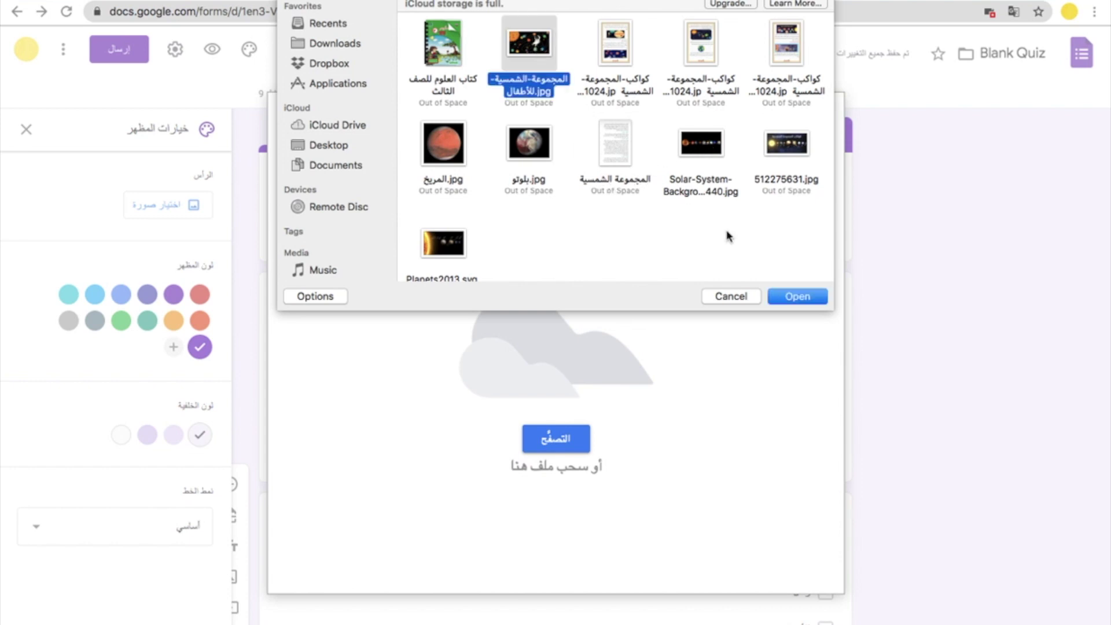
{"action": "left_click", "coordinate": [440, 244]}
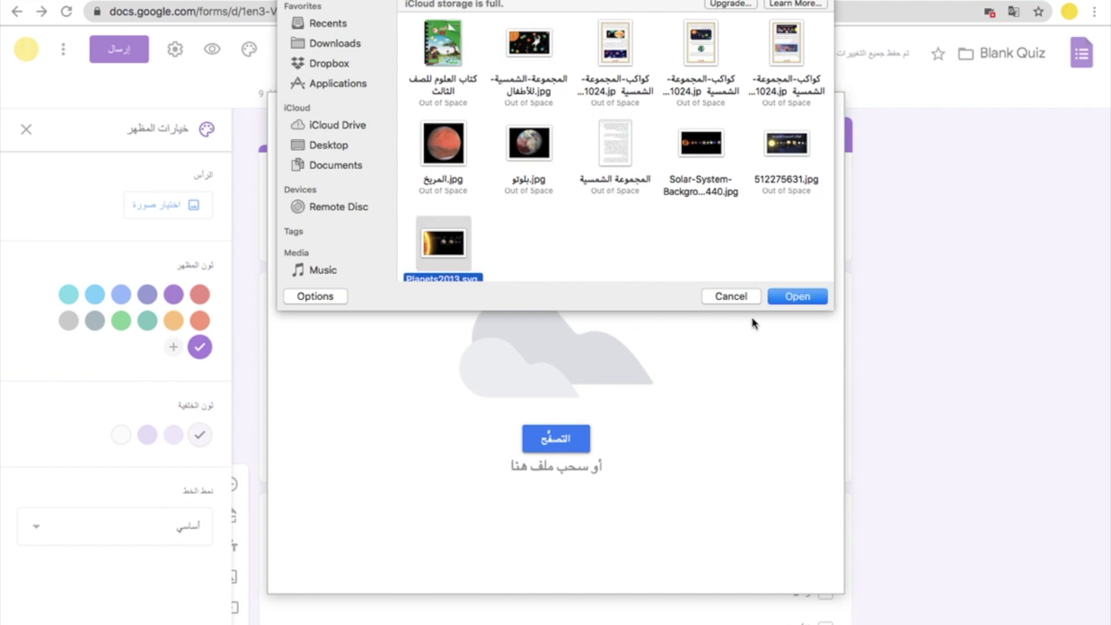
{"action": "left_click", "coordinate": [797, 295]}
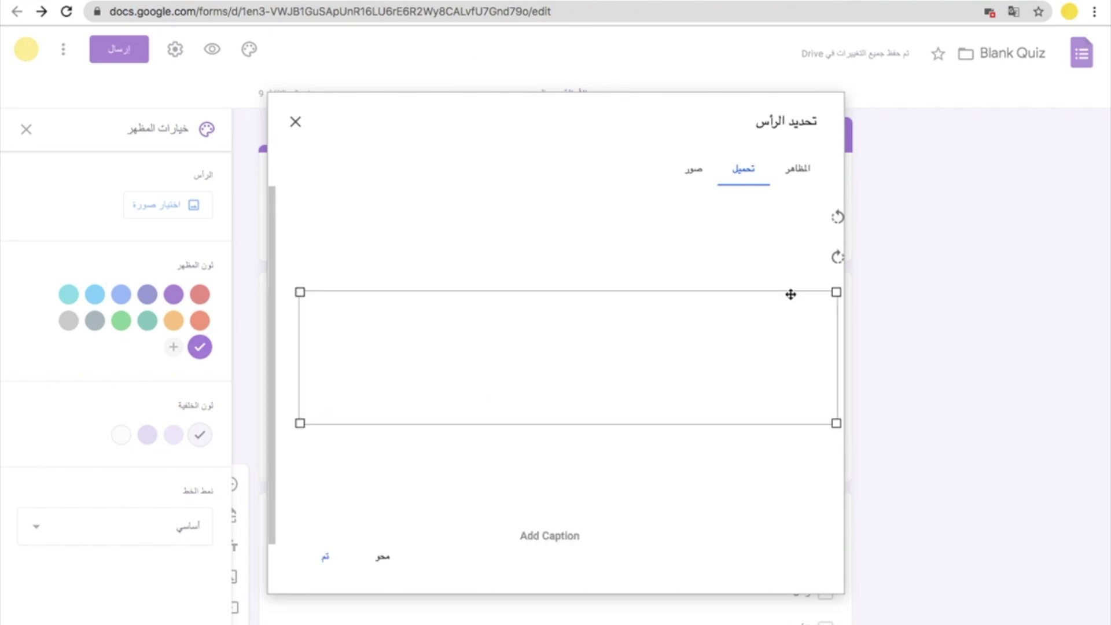
{"action": "left_click_drag", "start_coordinate": [702, 375], "coordinate": [700, 336]}
{"action": "left_click", "coordinate": [325, 557]}
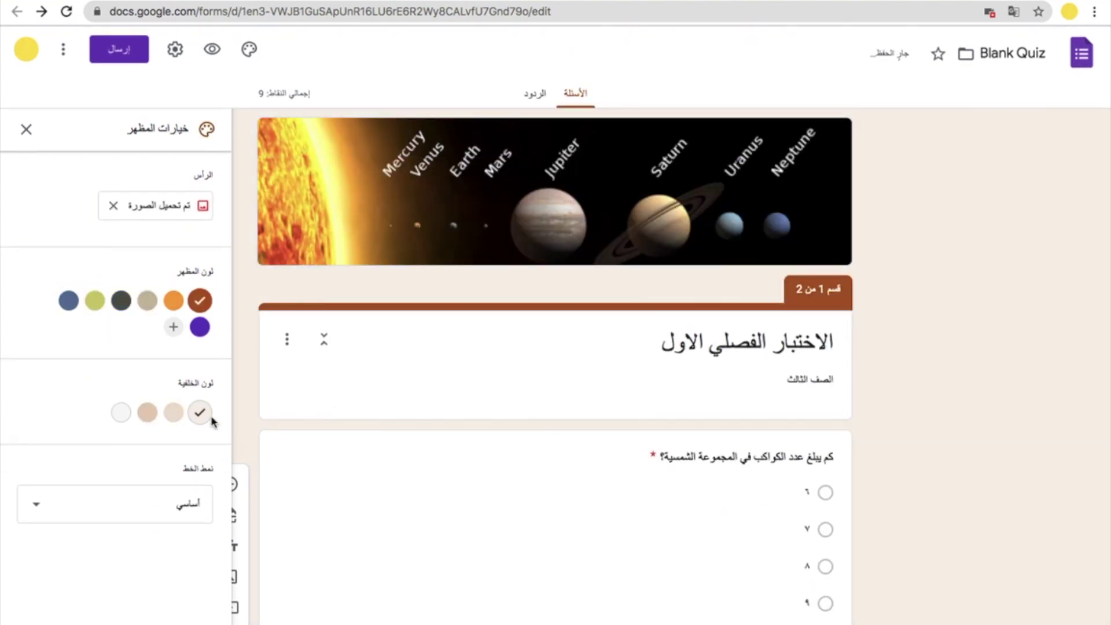
Replace the planets header with the blue fibre-optic picture from the العمل والمدرسة themes.
{"action": "left_click", "coordinate": [113, 205]}
{"action": "left_click", "coordinate": [174, 204]}
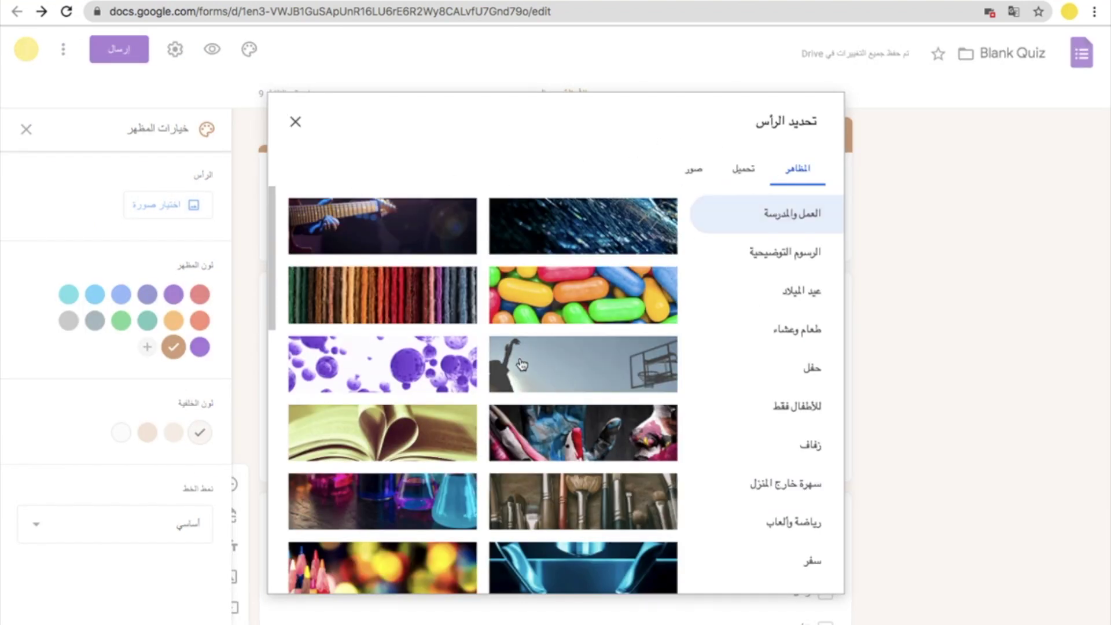
{"action": "left_click", "coordinate": [572, 233]}
{"action": "left_click", "coordinate": [302, 575]}
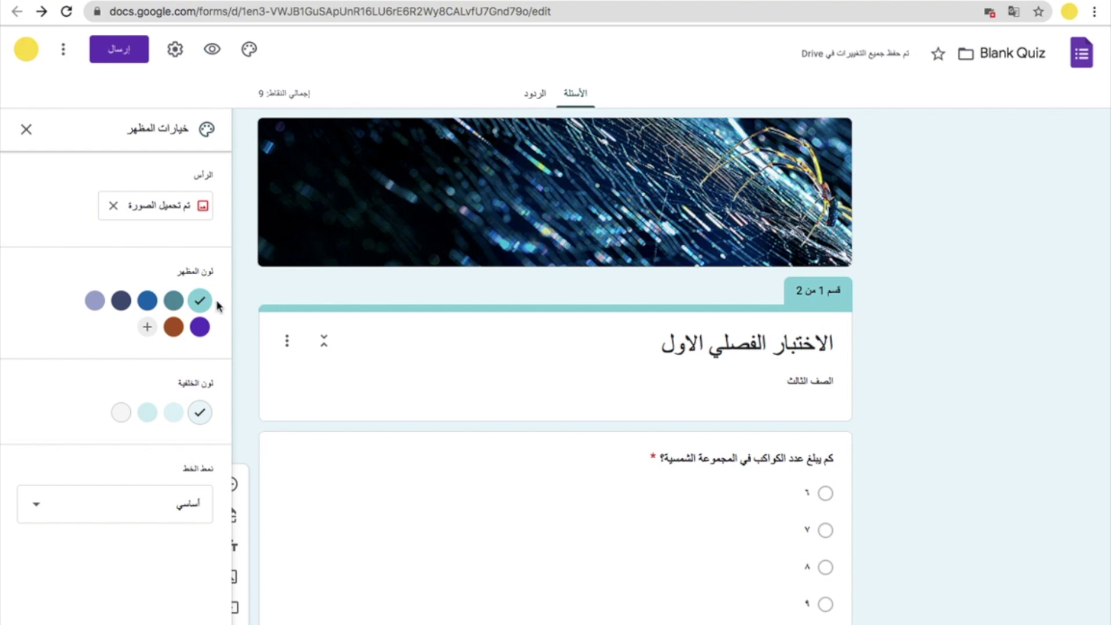
Try the suggested theme colours and settle on the dark navy blue one.
{"action": "left_click", "coordinate": [174, 301]}
{"action": "left_click", "coordinate": [147, 301]}
{"action": "left_click", "coordinate": [121, 300]}
{"action": "left_click", "coordinate": [99, 303]}
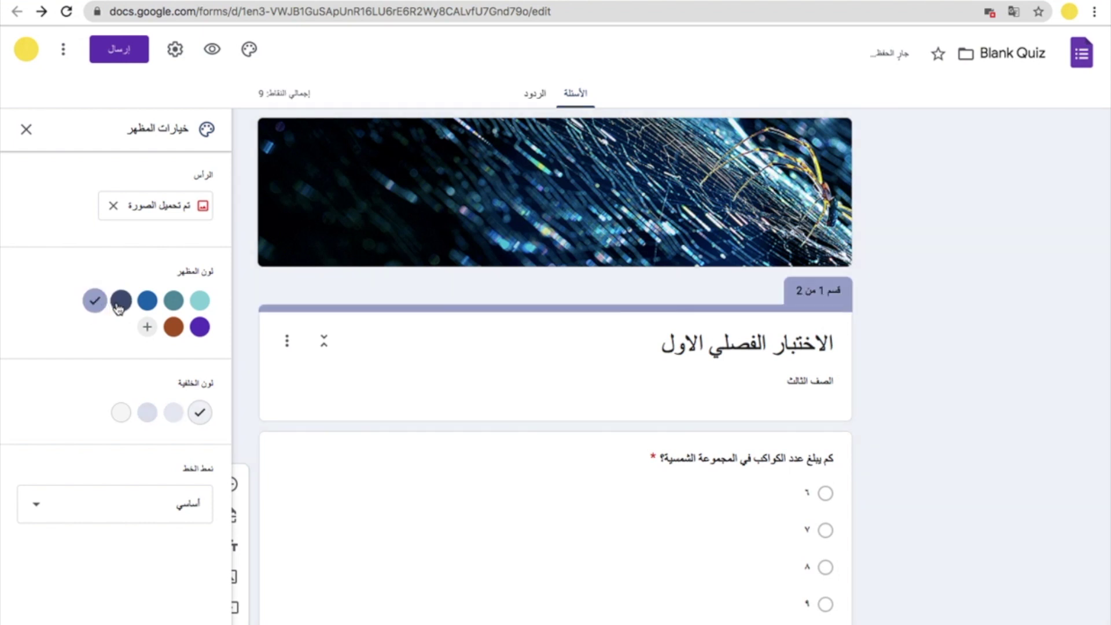
{"action": "left_click", "coordinate": [121, 300]}
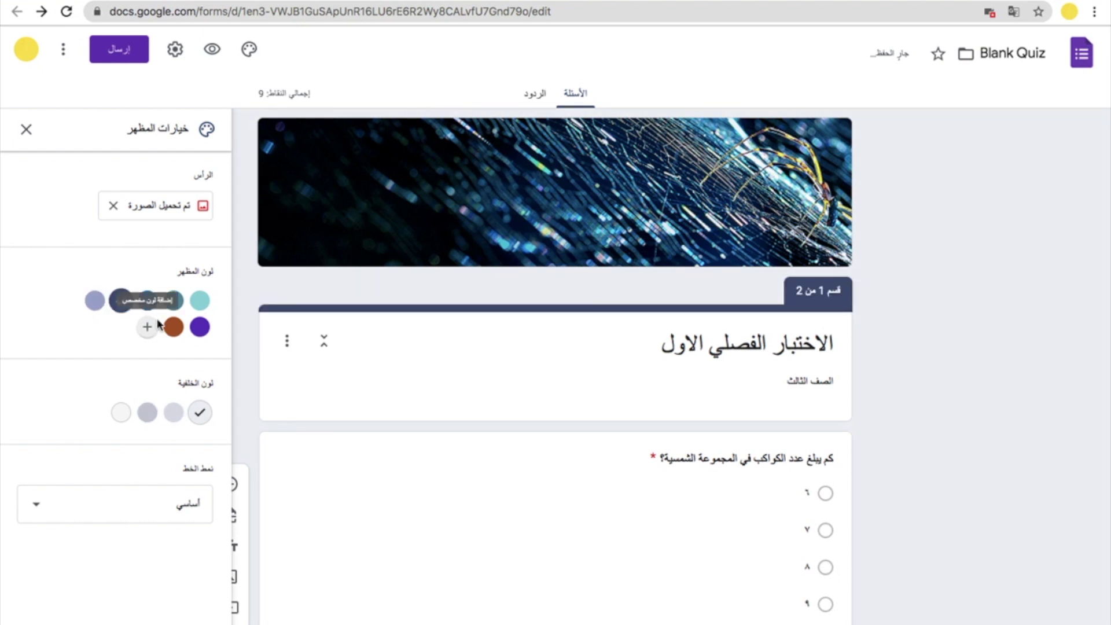
Compare the background shades for the form and choose the medium grey-lavender one.
{"action": "left_click", "coordinate": [174, 412]}
{"action": "left_click", "coordinate": [148, 413]}
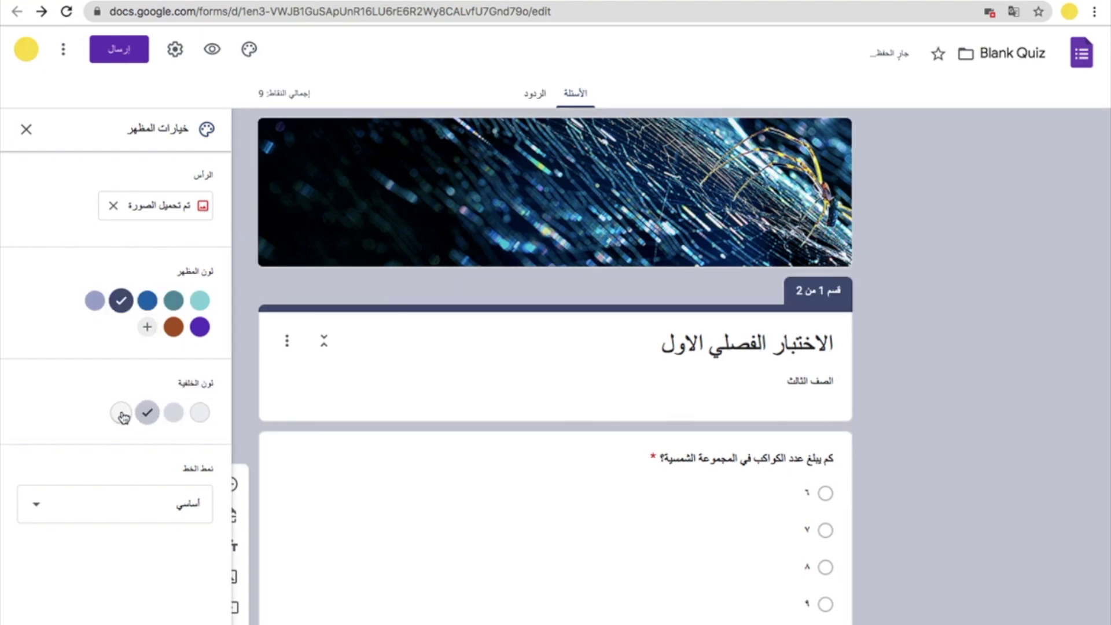
{"action": "left_click", "coordinate": [121, 413]}
{"action": "left_click", "coordinate": [148, 413]}
{"action": "left_click", "coordinate": [168, 416]}
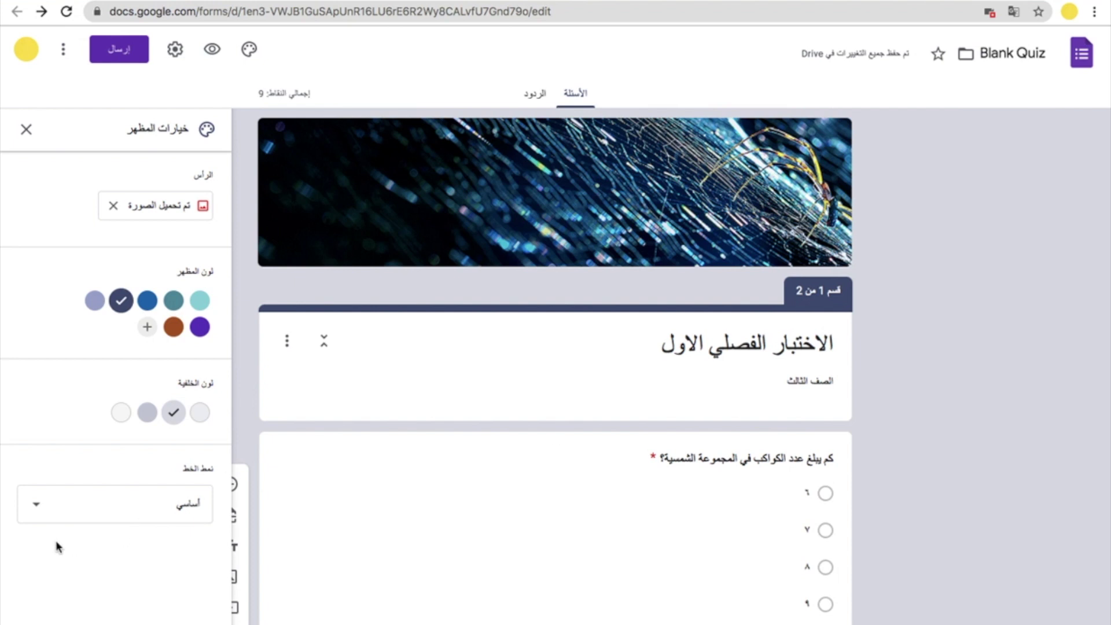
Keep the أساسي font style for the form and close the theme options.
{"action": "left_click", "coordinate": [39, 510]}
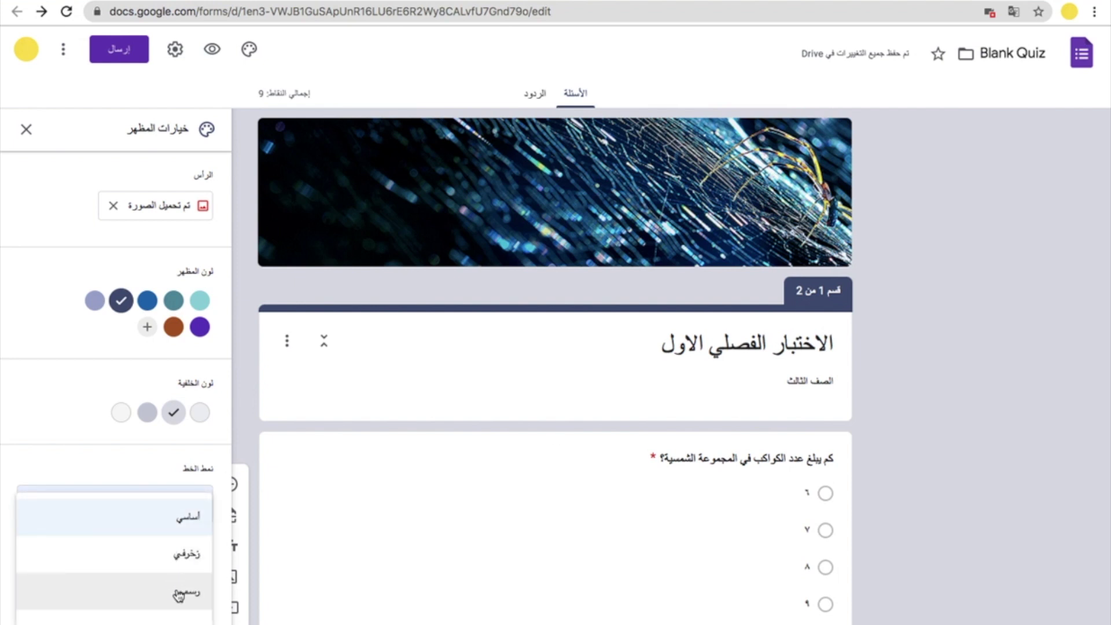
{"action": "left_click", "coordinate": [179, 525]}
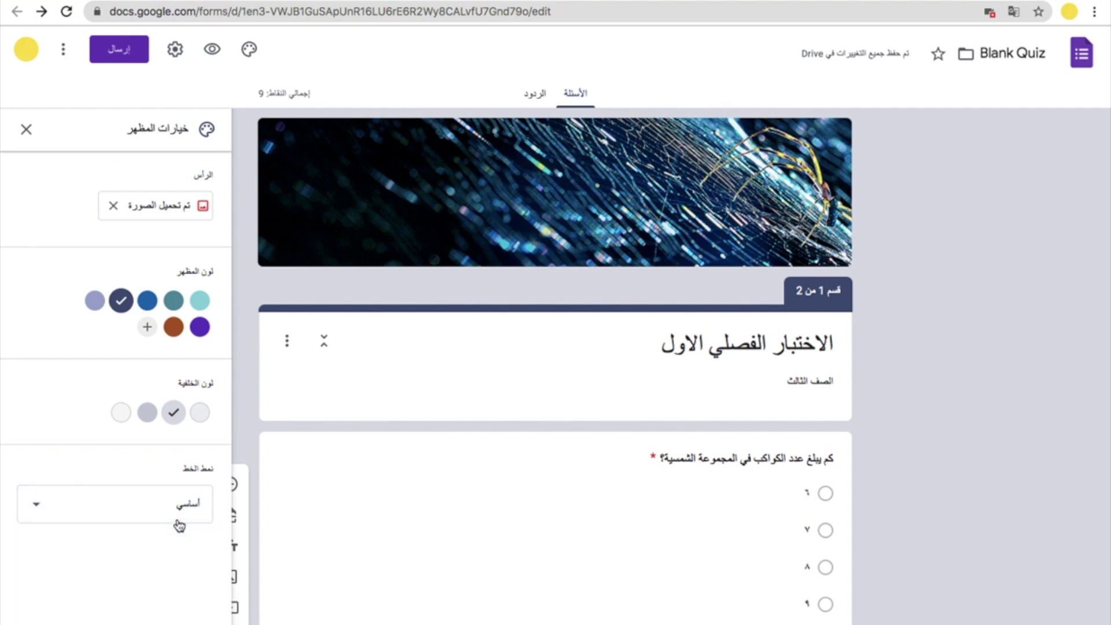
{"action": "left_click", "coordinate": [386, 468]}
{"action": "scroll", "coordinate": [95, 475], "scroll_direction": "down", "scroll_amount": 2}
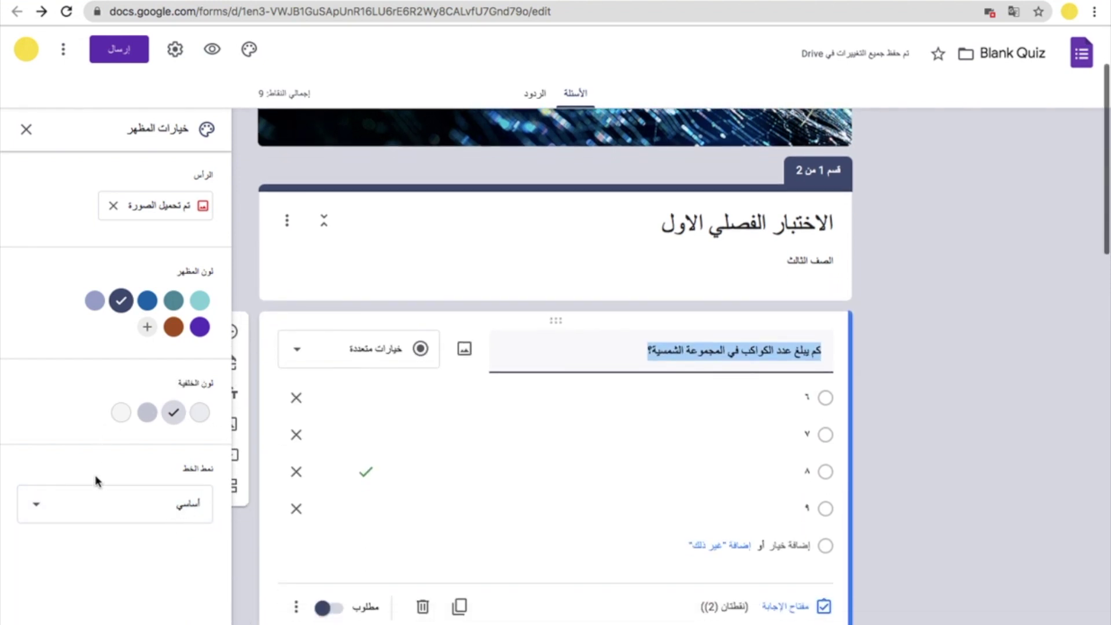
{"action": "scroll", "coordinate": [94, 475], "scroll_direction": "up", "scroll_amount": 3}
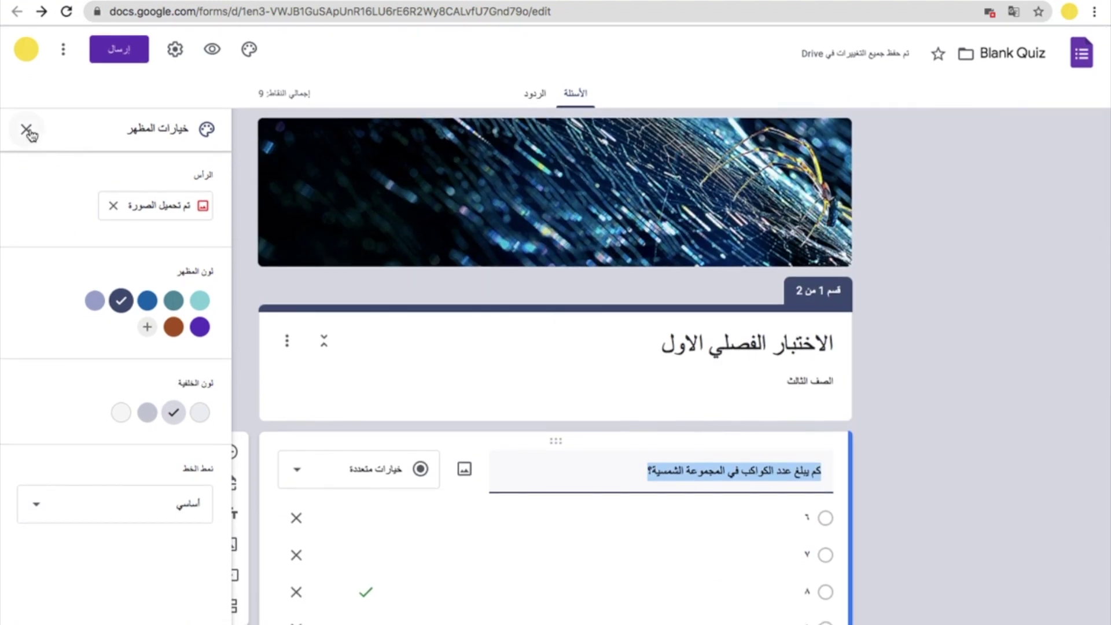
{"action": "left_click", "coordinate": [27, 132]}
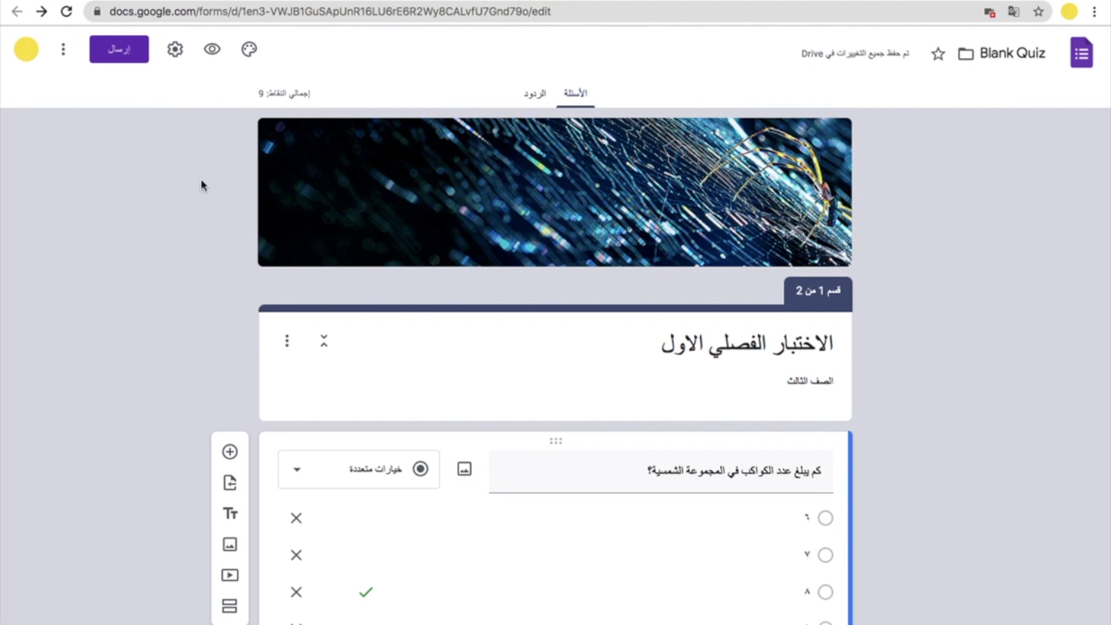
Preview the quiz, answer ٨ for the number of planets and المشتري and زحل for the giant planets, and continue to the second section.
{"action": "left_click", "coordinate": [212, 51]}
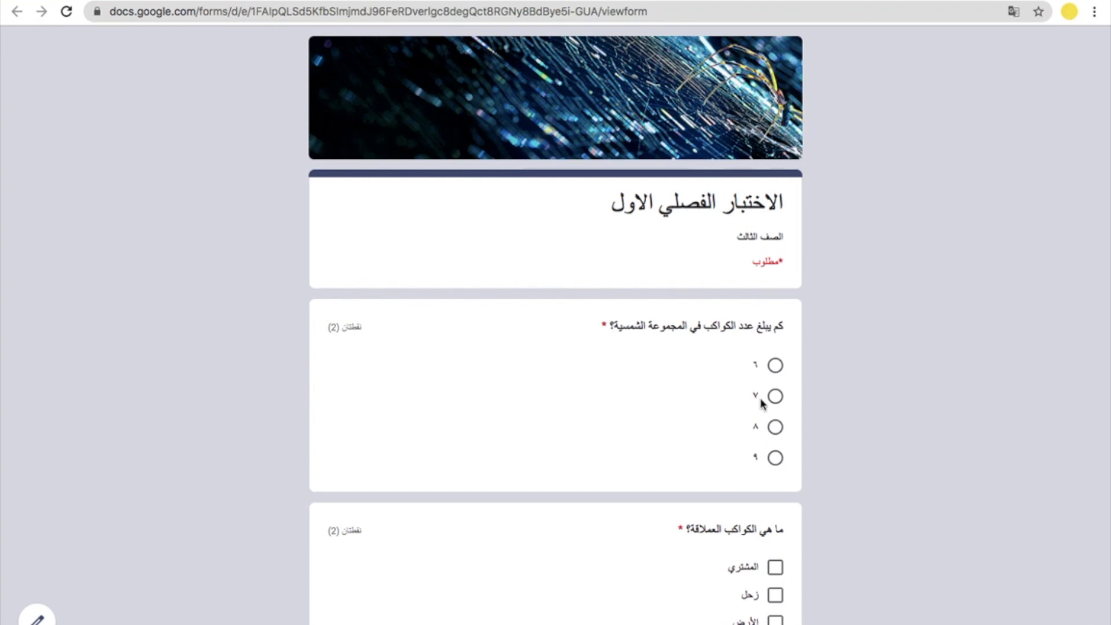
{"action": "left_click", "coordinate": [776, 427]}
{"action": "scroll", "coordinate": [775, 427], "scroll_direction": "down", "scroll_amount": 5}
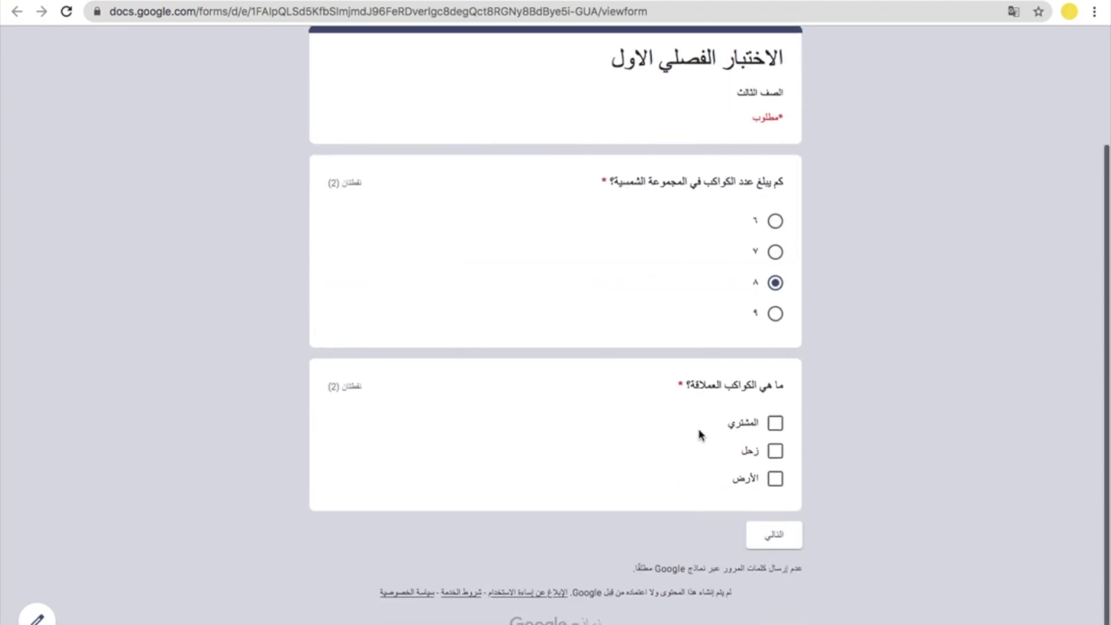
{"action": "left_click", "coordinate": [775, 426]}
{"action": "left_click", "coordinate": [776, 454]}
{"action": "left_click", "coordinate": [775, 535]}
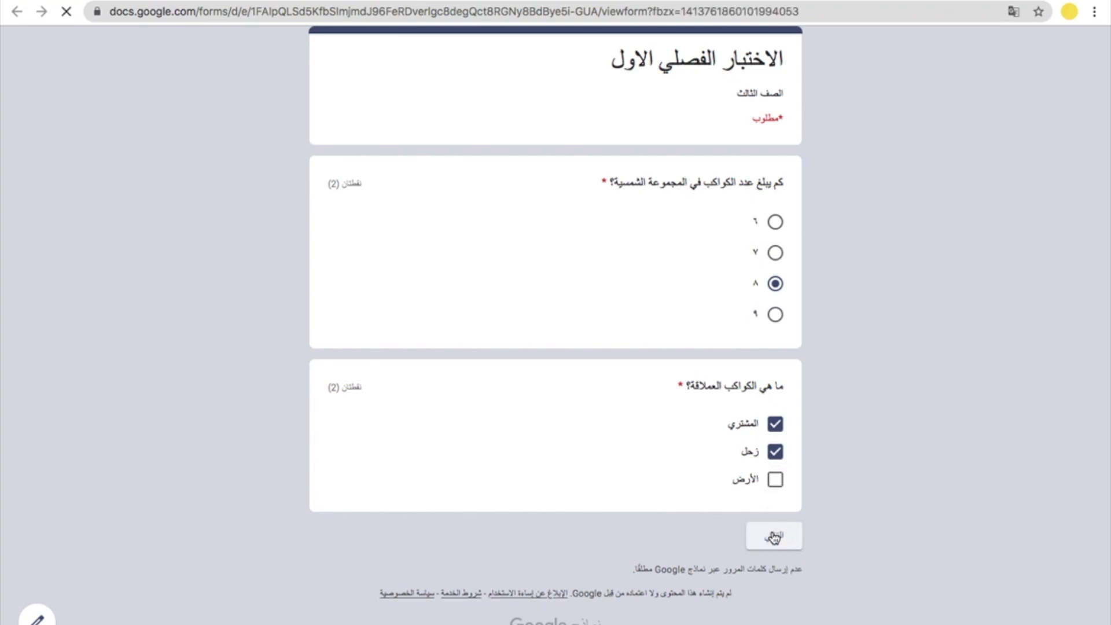
Answer the question about inner and outer planets in the المقالي section with "الارض والمريخ".
{"action": "scroll", "coordinate": [692, 454], "scroll_direction": "down", "scroll_amount": 10}
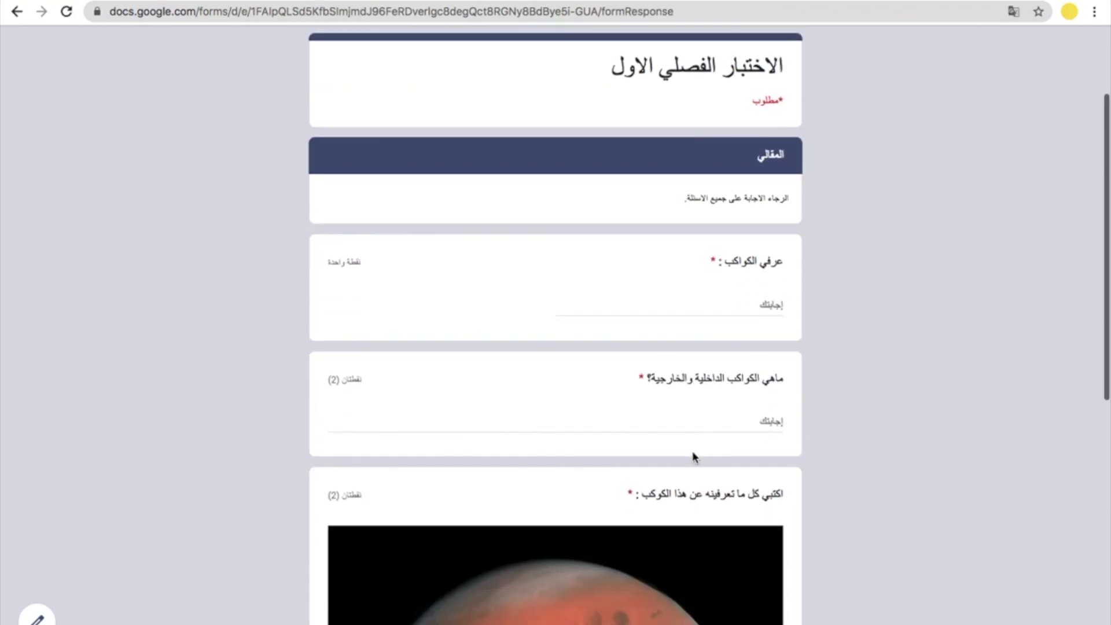
{"action": "scroll", "coordinate": [694, 457], "scroll_direction": "up", "scroll_amount": 10}
{"action": "scroll", "coordinate": [693, 455], "scroll_direction": "down", "scroll_amount": 2}
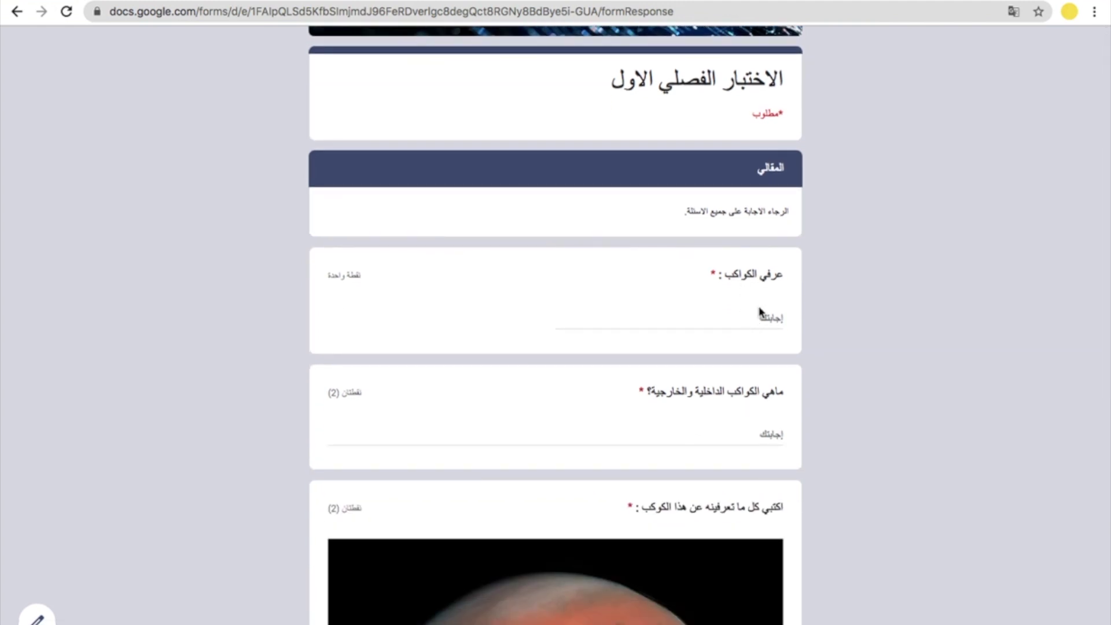
{"action": "left_click", "coordinate": [765, 440]}
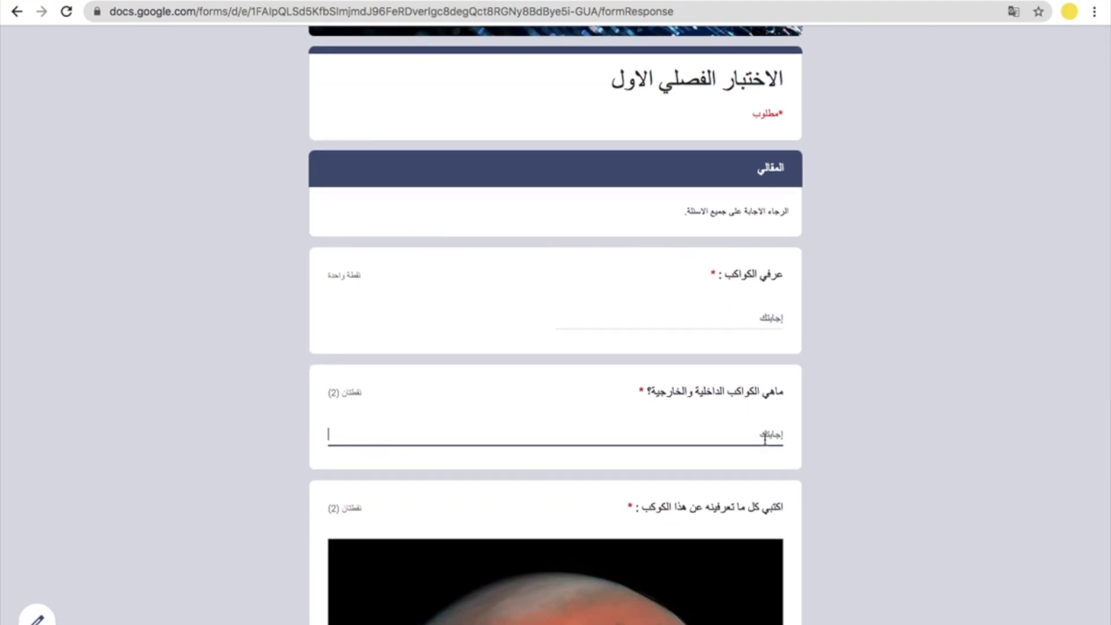
{"action": "type", "text": "الارض والمريخ"}
Answer the planet image question with "كوكب ضخري لونه احمر" and try to submit the quiz.
{"action": "scroll", "coordinate": [764, 489], "scroll_direction": "down", "scroll_amount": 9}
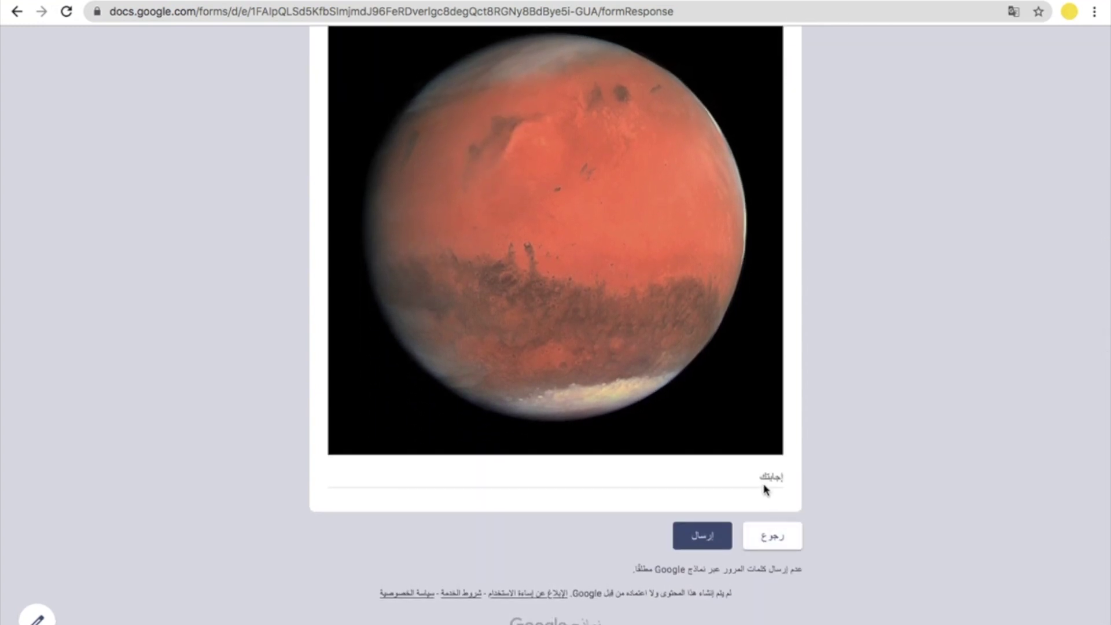
{"action": "left_click", "coordinate": [765, 489]}
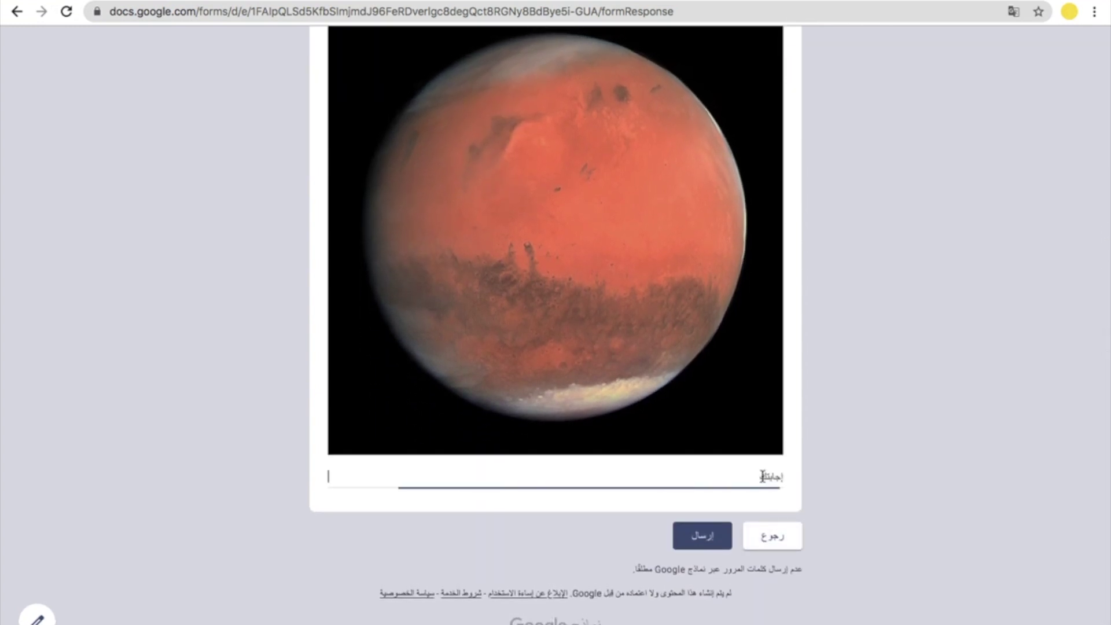
{"action": "type", "text": "كوكب صخري لونه احمر"}
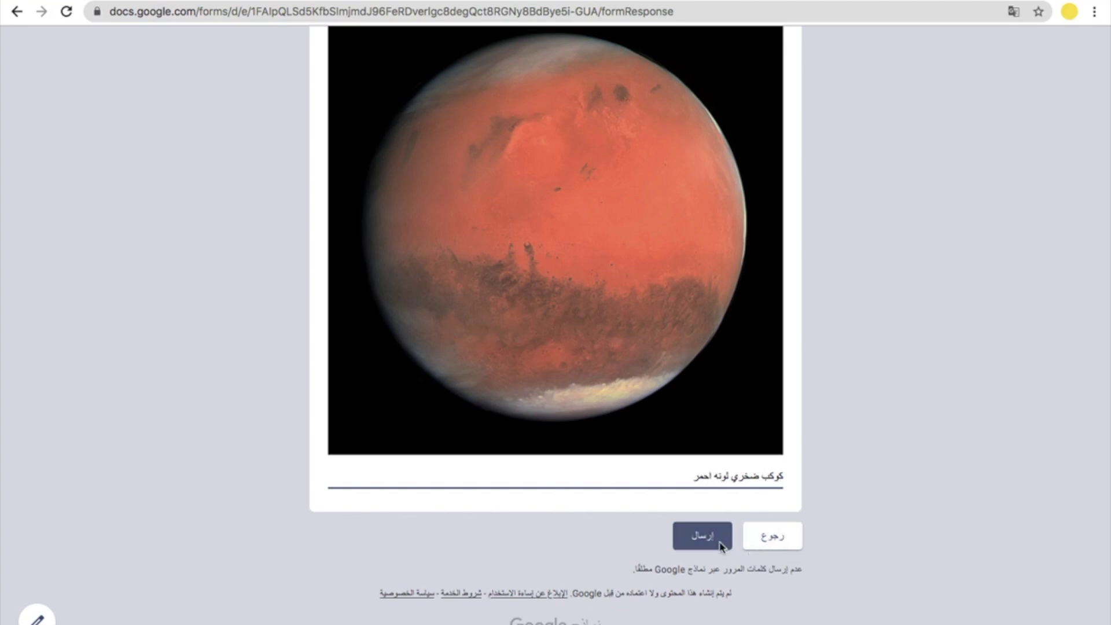
{"action": "left_click", "coordinate": [717, 542]}
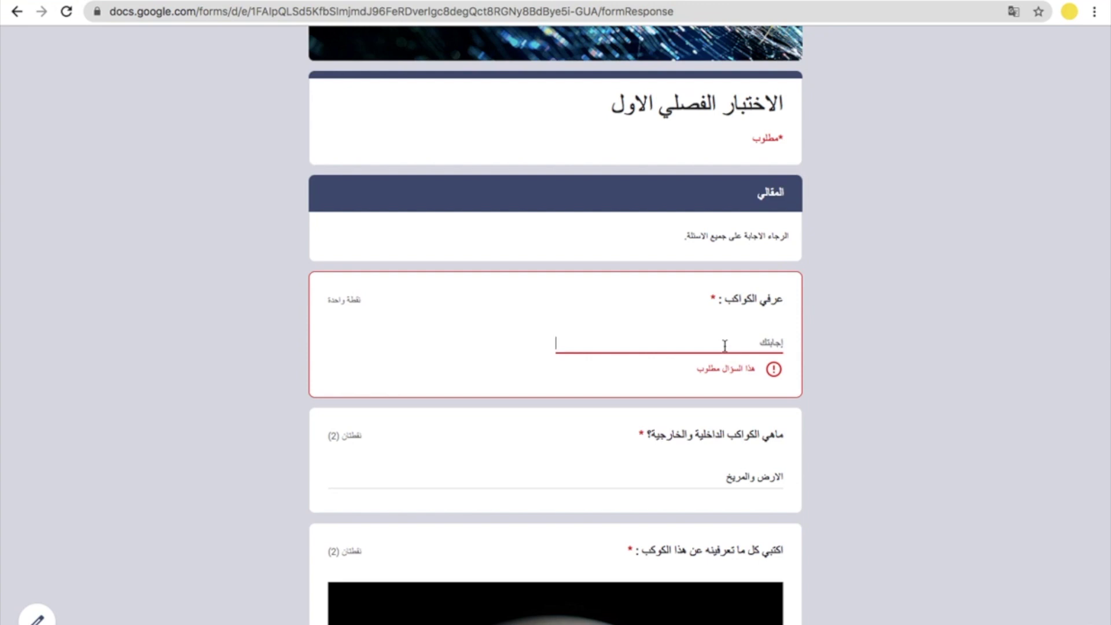
Answer the required عرفي الكواكب question with "هي صخور في الفضاء" and submit the quiz.
{"action": "type", "text": "هي صخور في الفضاء"}
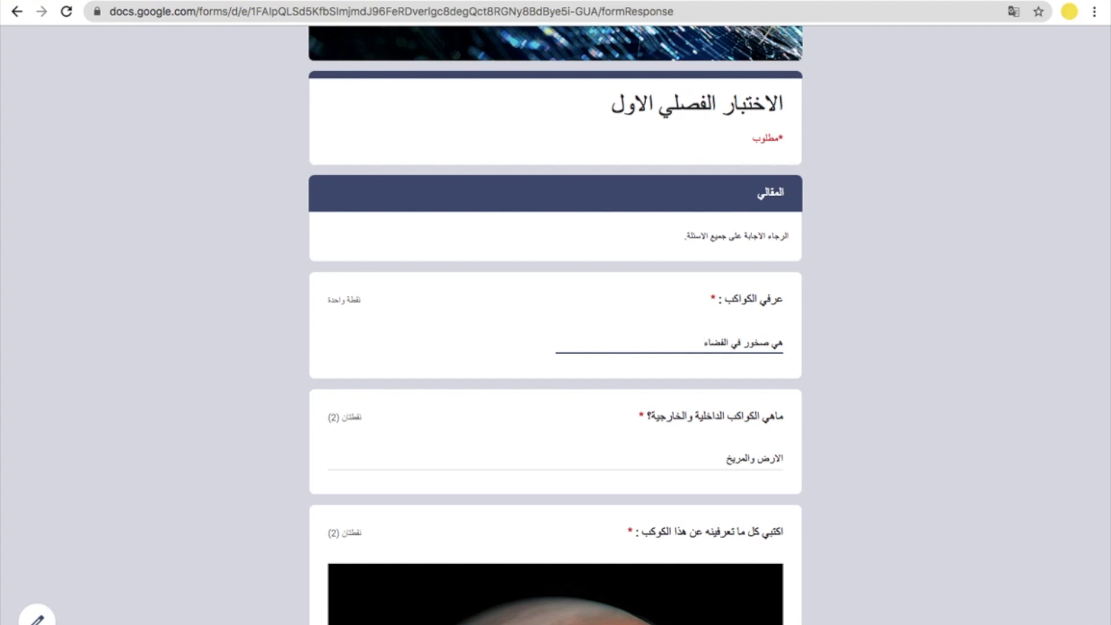
{"action": "scroll", "coordinate": [687, 389], "scroll_direction": "down", "scroll_amount": 10}
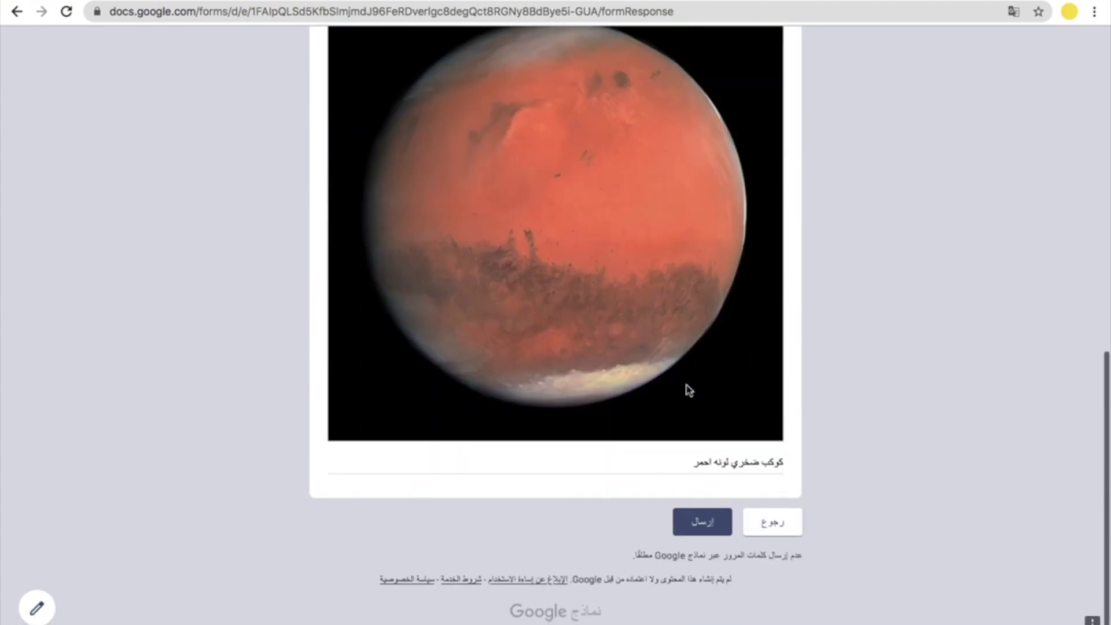
{"action": "left_click", "coordinate": [704, 550]}
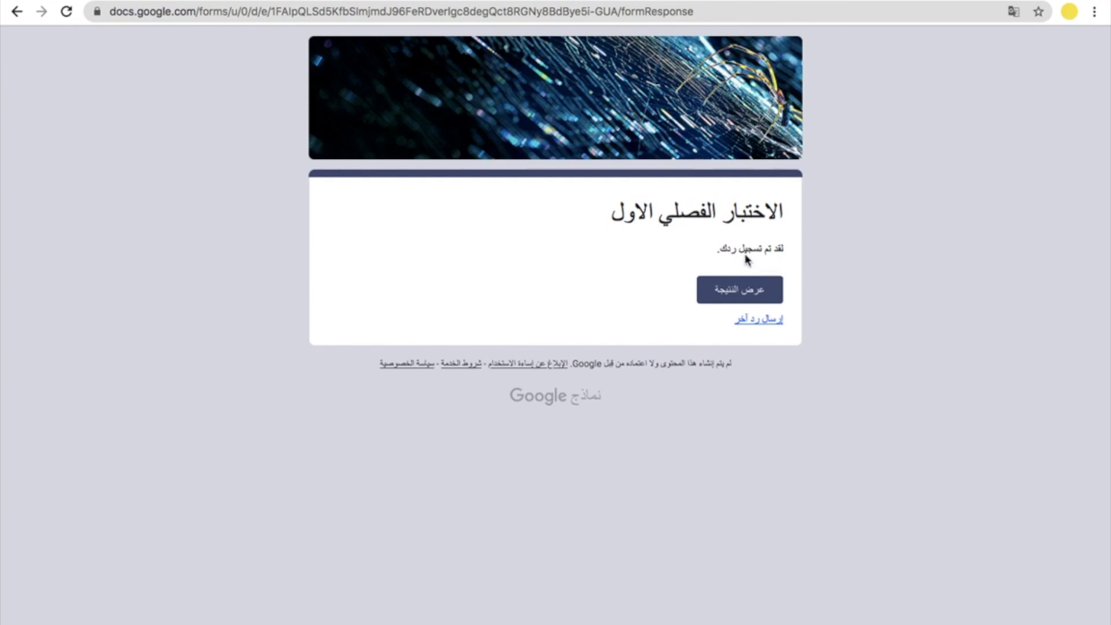
View the quiz result and check the total score and the grading of every question.
{"action": "left_click", "coordinate": [754, 286]}
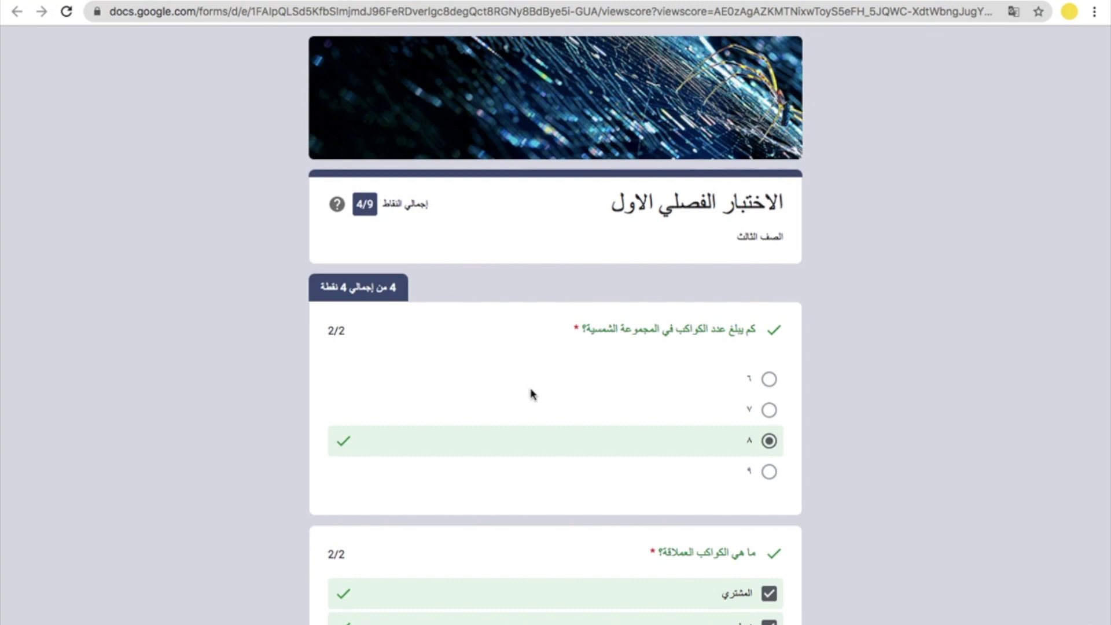
{"action": "scroll", "coordinate": [532, 394], "scroll_direction": "down", "scroll_amount": 8}
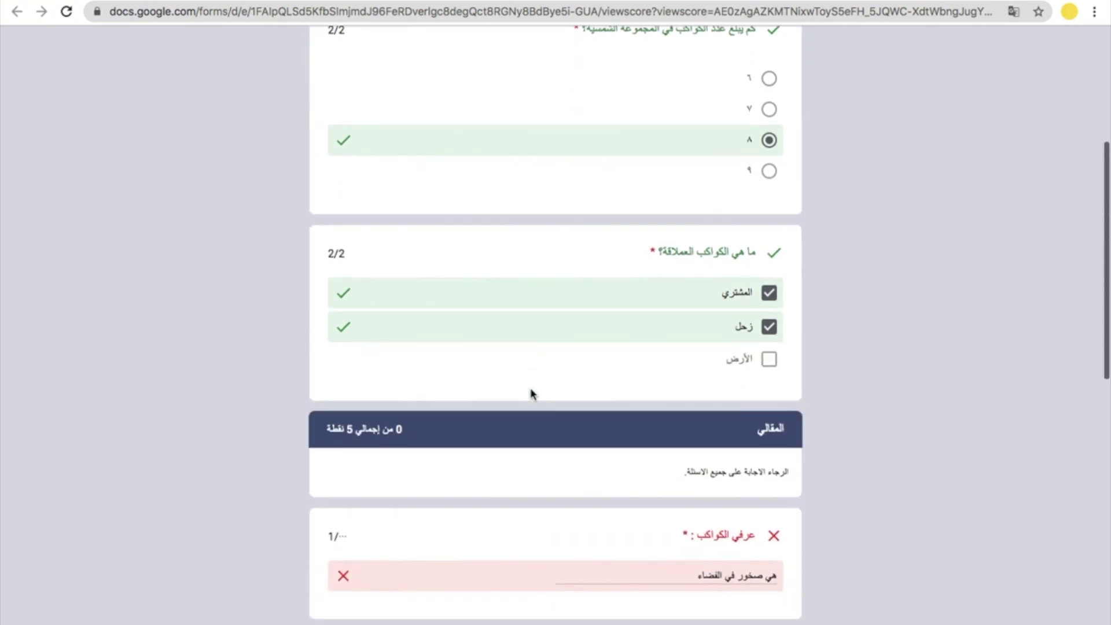
{"action": "scroll", "coordinate": [531, 393], "scroll_direction": "down", "scroll_amount": 10}
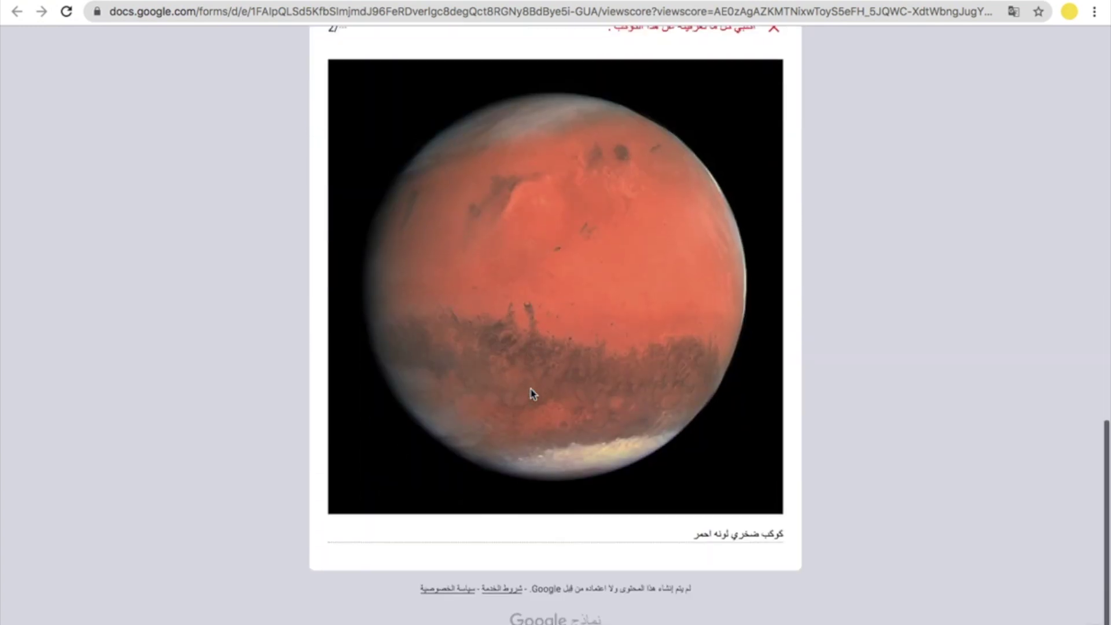
{"action": "scroll", "coordinate": [532, 394], "scroll_direction": "up", "scroll_amount": 1}
{"action": "scroll", "coordinate": [531, 394], "scroll_direction": "up", "scroll_amount": 15}
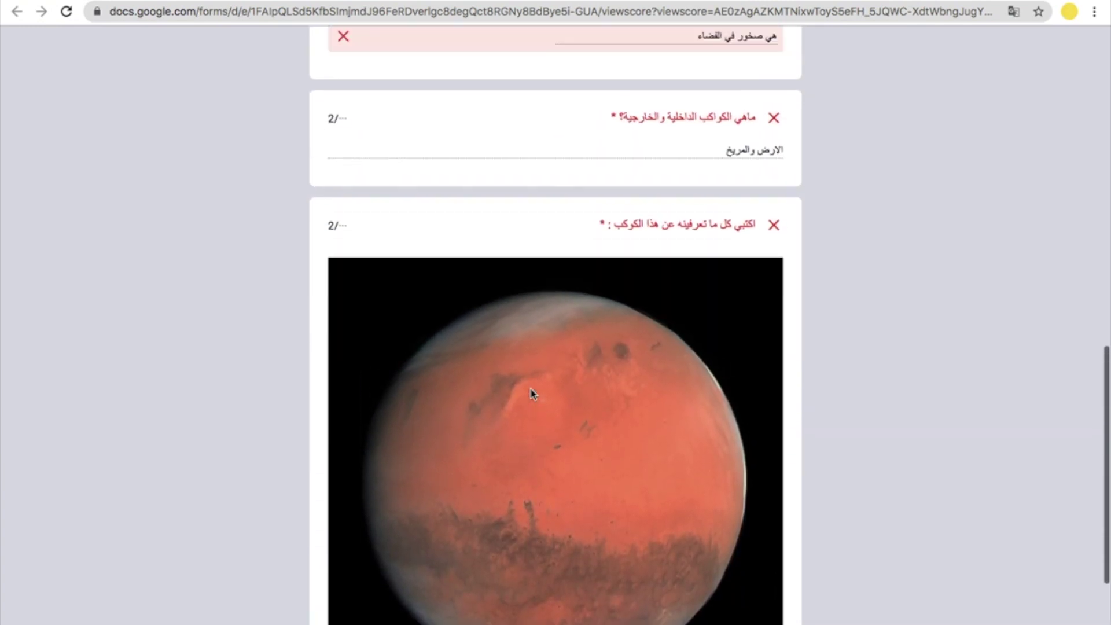
{"action": "scroll", "coordinate": [531, 393], "scroll_direction": "up", "scroll_amount": 3}
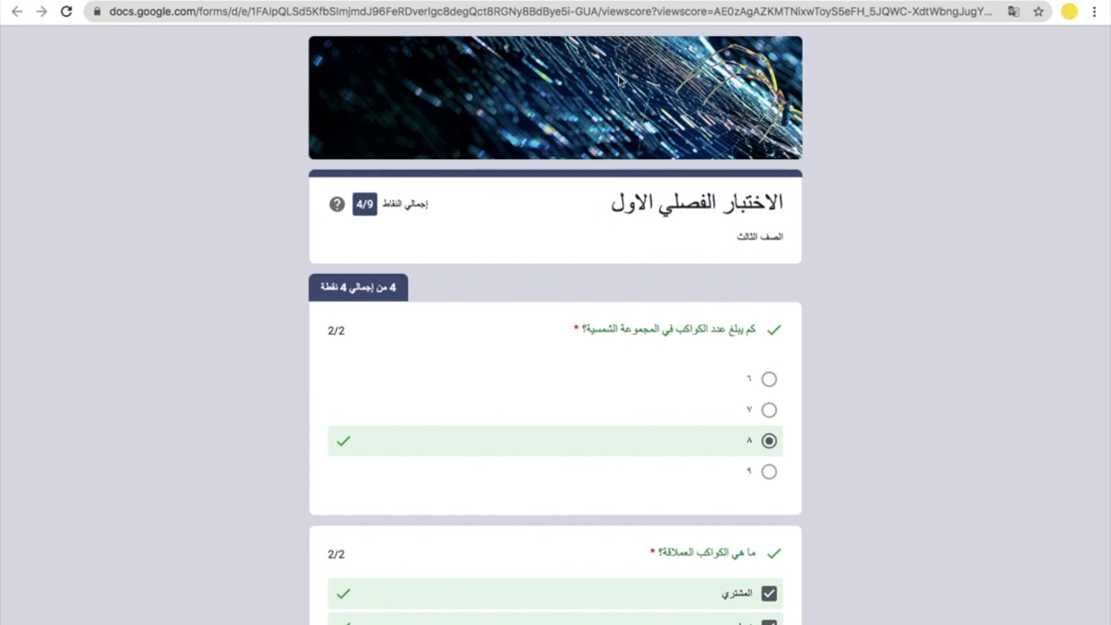
Close the result and form pages, return to the quiz 1 assignment in Google Classroom, and set its points to 10.
{"action": "key", "text": "ctrl+w"}
{"action": "key", "text": "ctrl+w"}
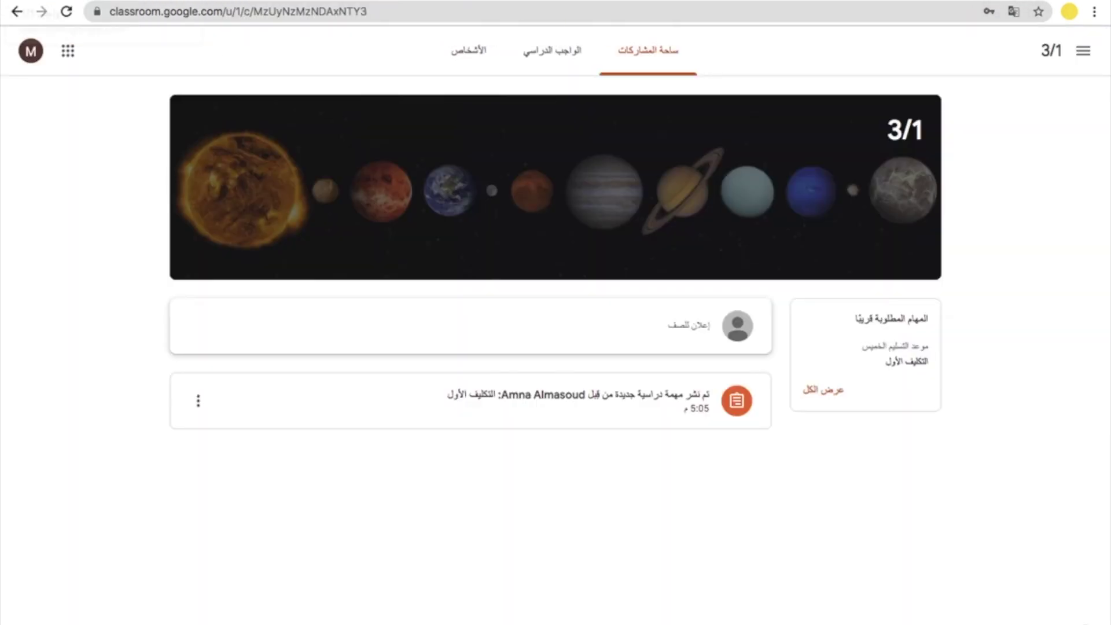
{"action": "key", "text": "ctrl+w"}
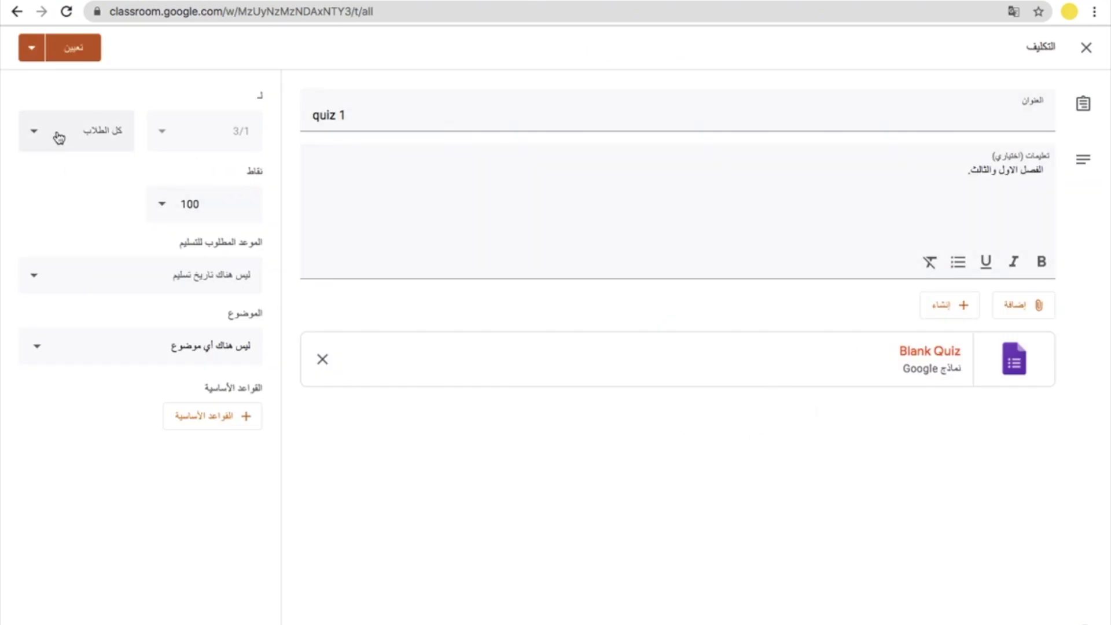
{"action": "left_click", "coordinate": [234, 212]}
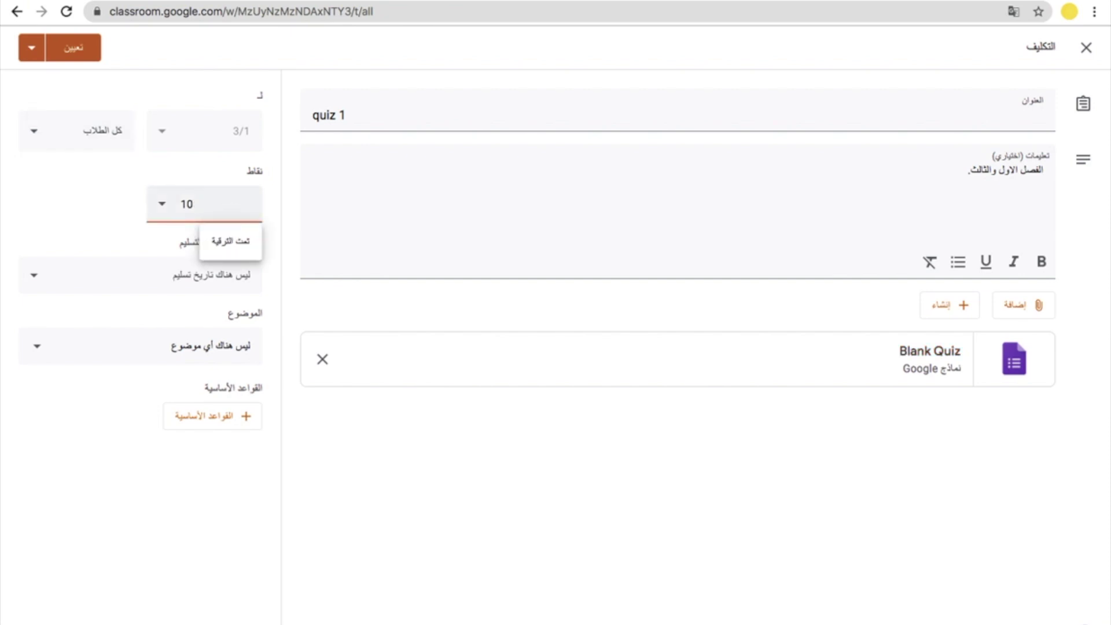
Set the quiz 1 assignment's due date to 2021/06/02.
{"action": "left_click", "coordinate": [218, 276]}
{"action": "left_click", "coordinate": [115, 333]}
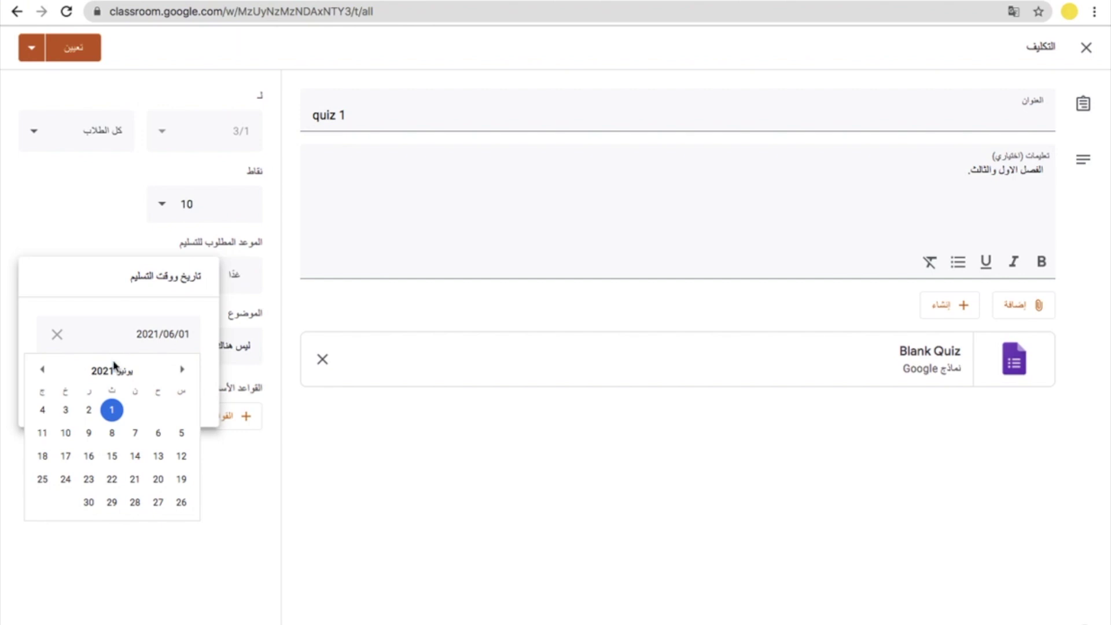
{"action": "left_click", "coordinate": [91, 416]}
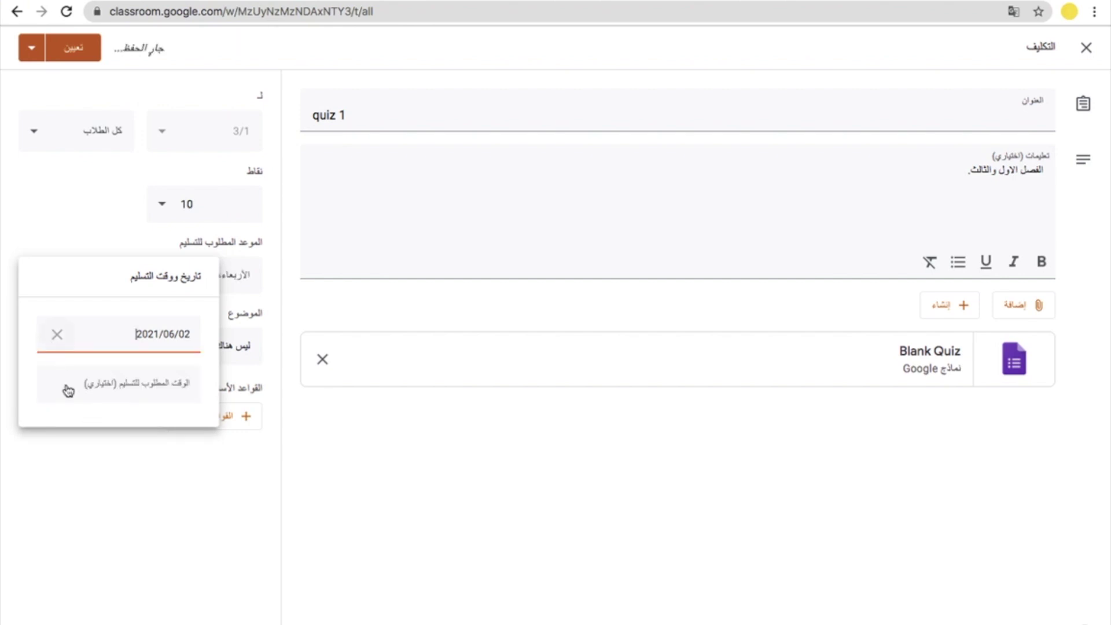
{"action": "left_click", "coordinate": [87, 384]}
{"action": "left_click", "coordinate": [197, 380]}
{"action": "key", "text": "shift+Tab"}
{"action": "key", "text": "BackSpace"}
{"action": "type", "text": "١"}
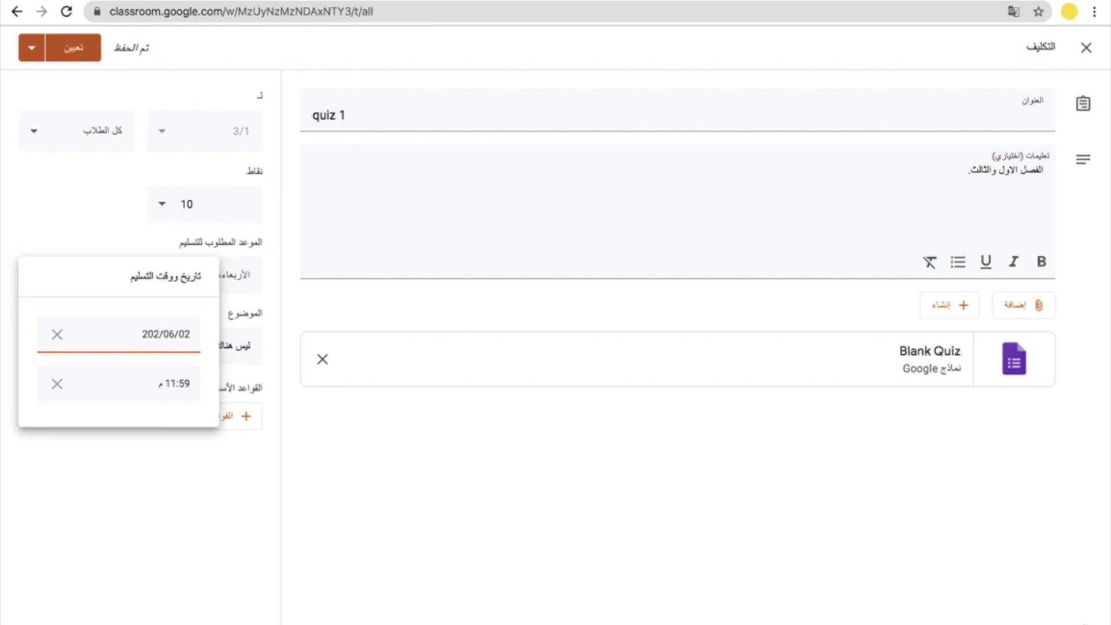
{"action": "type", "text": "1"}
Set the due time to 1:00 and assign quiz 1 to the class.
{"action": "left_click", "coordinate": [169, 384]}
{"action": "key", "text": "BackSpace"}
{"action": "type", "text": "1:00"}
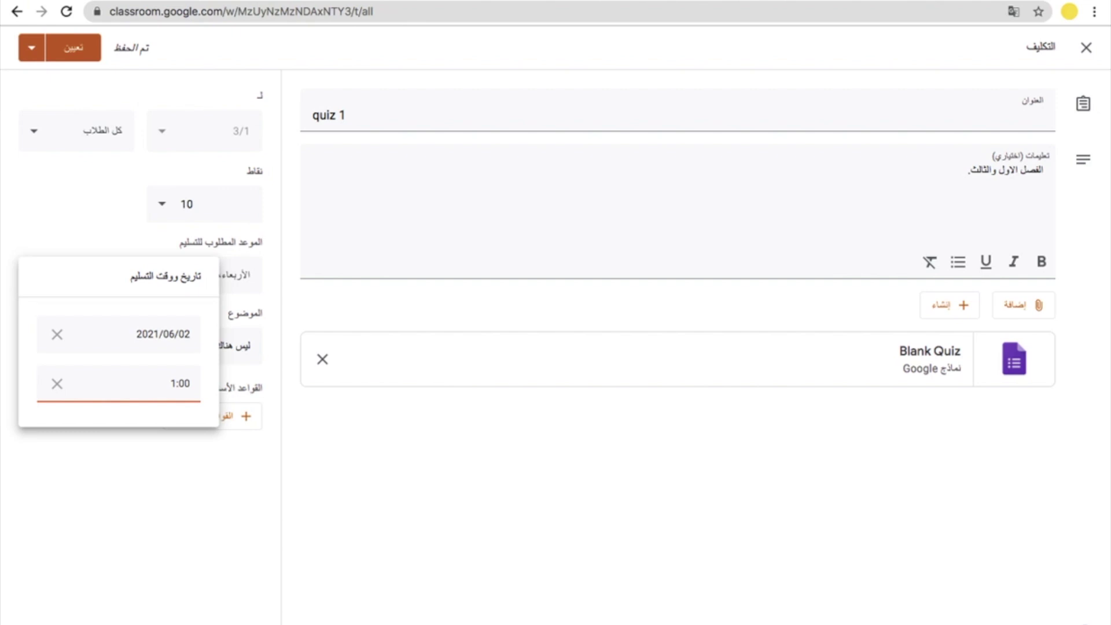
{"action": "left_click", "coordinate": [135, 334]}
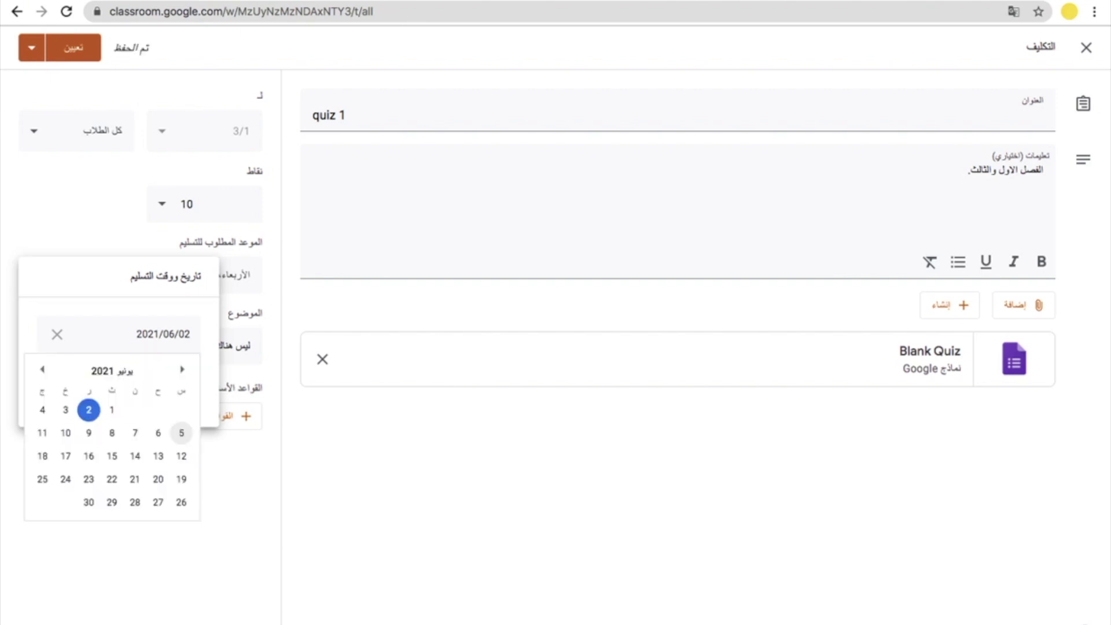
{"action": "left_click", "coordinate": [240, 490]}
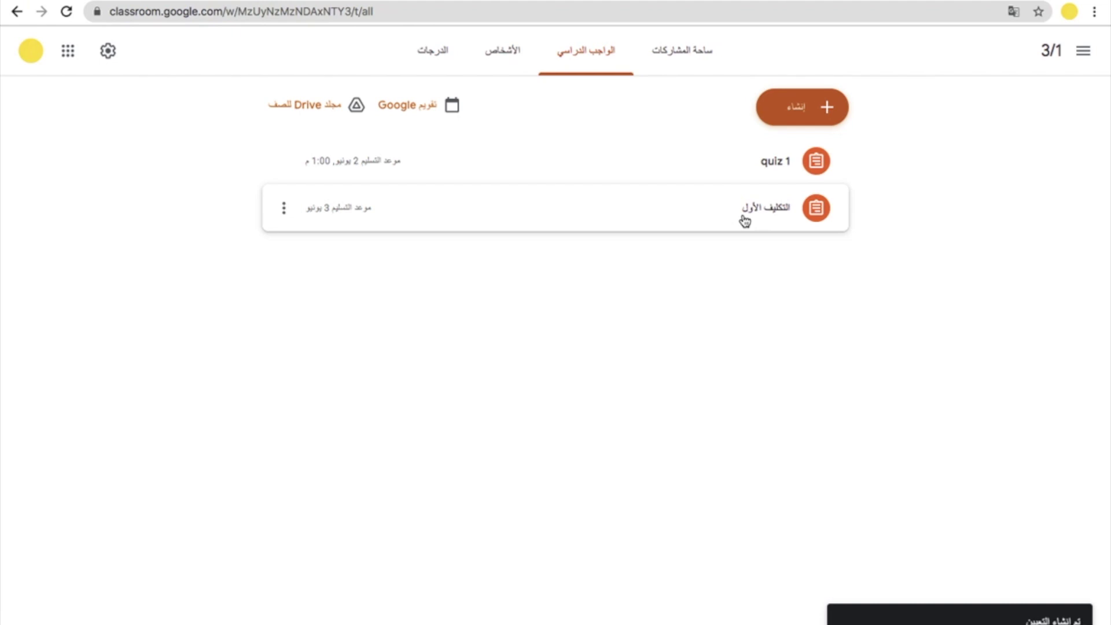
Switch to the student's view of class 3/1, refresh the stream, and look at the upcoming التكليف الأول assignment.
{"action": "left_click", "coordinate": [243, 0]}
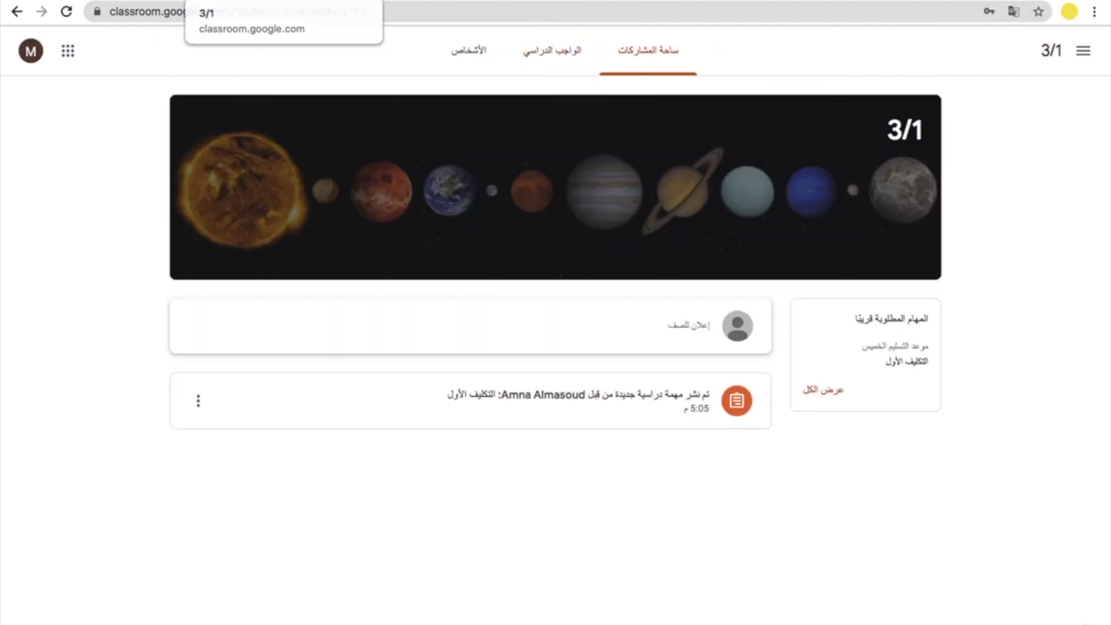
{"action": "left_click", "coordinate": [72, 14]}
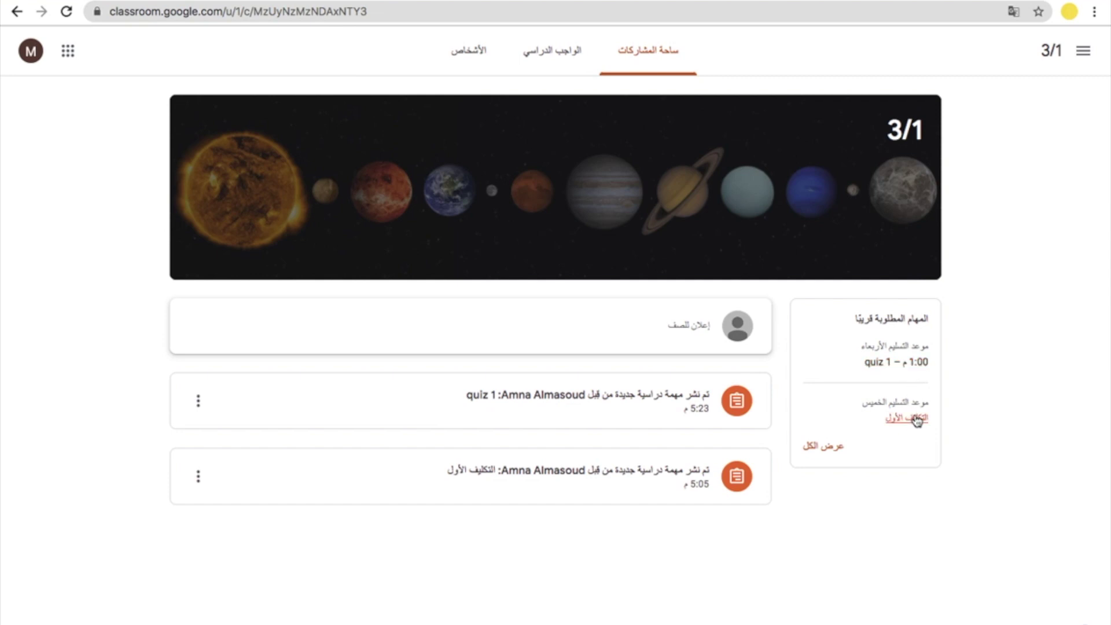
{"action": "left_click", "coordinate": [918, 419]}
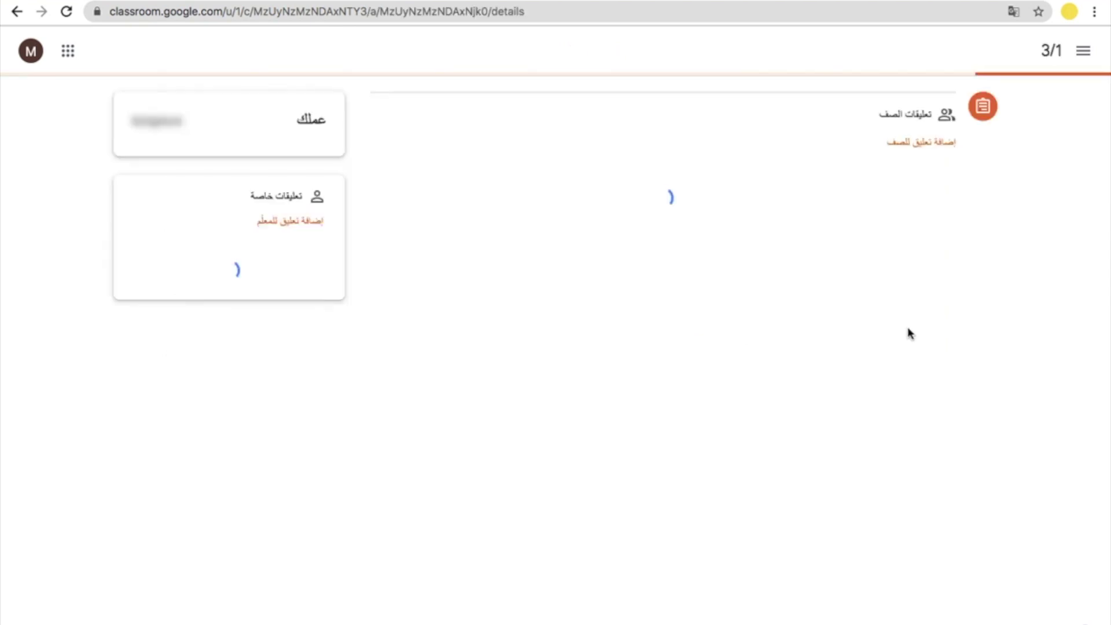
{"action": "left_click", "coordinate": [17, 12]}
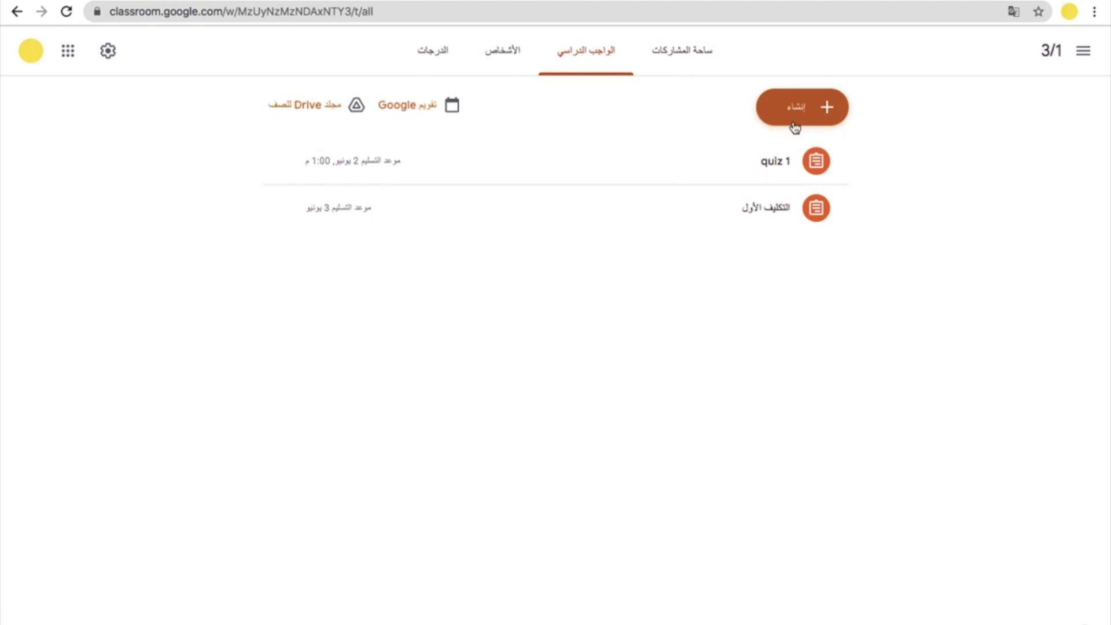
Create a new question for class 3/1 with the text "ماذا استفدتي من الفيديو؟".
{"action": "left_click", "coordinate": [798, 120]}
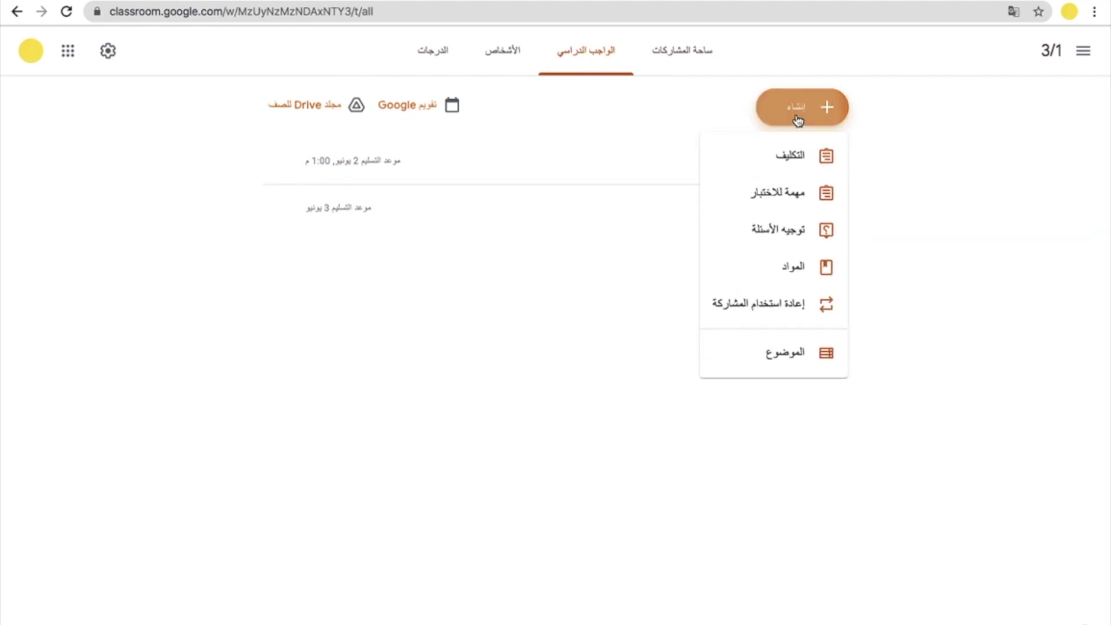
{"action": "left_click", "coordinate": [796, 233]}
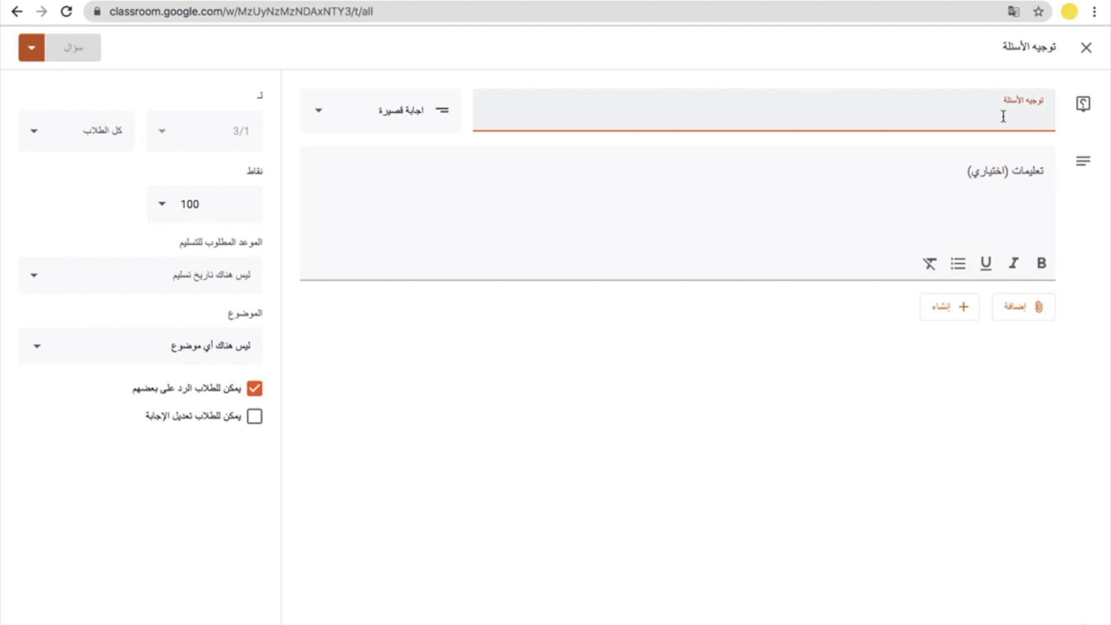
{"action": "type", "text": "ماذا استفدت"}
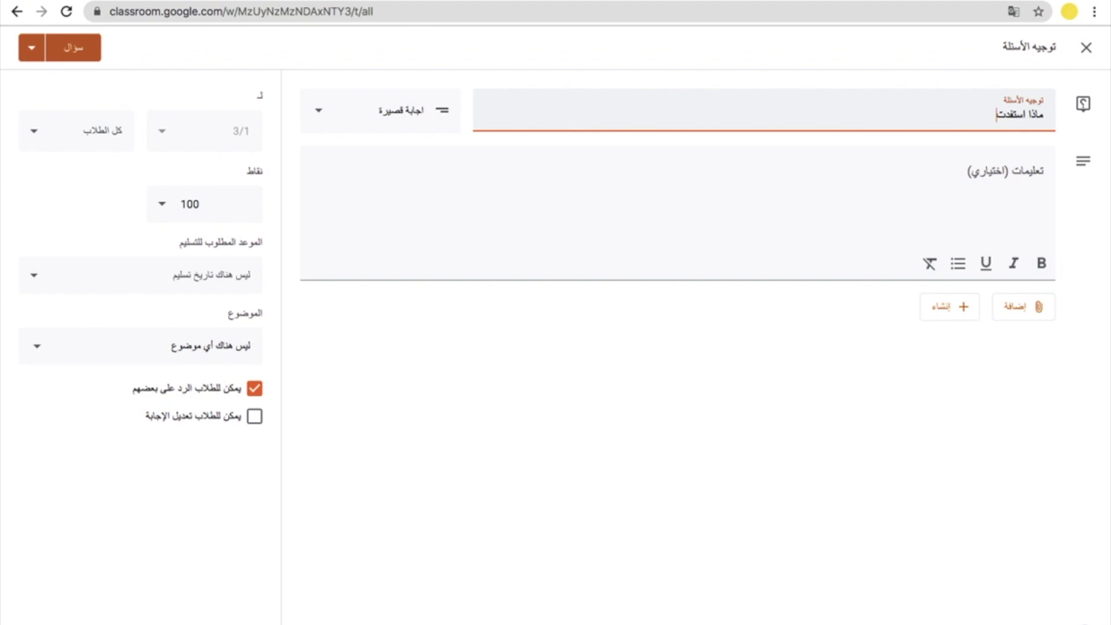
{"action": "type", "text": "ي من الفيديو؟"}
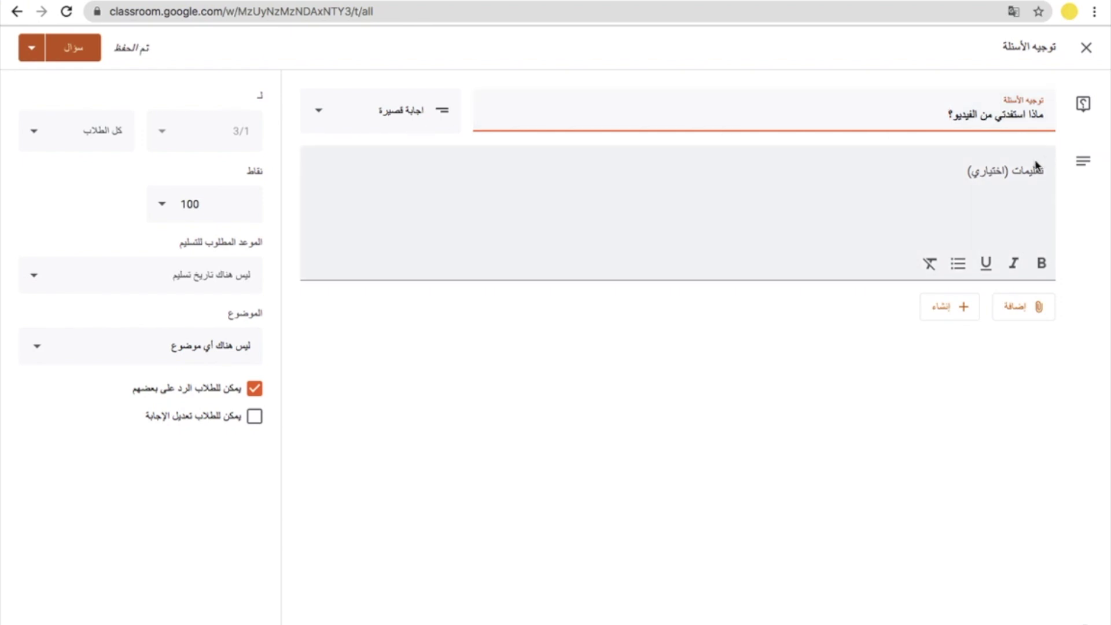
Search YouTube for "تعليم اسماء الكواكب" and attach the first video found to the question.
{"action": "left_click", "coordinate": [1005, 318]}
{"action": "left_click", "coordinate": [996, 419]}
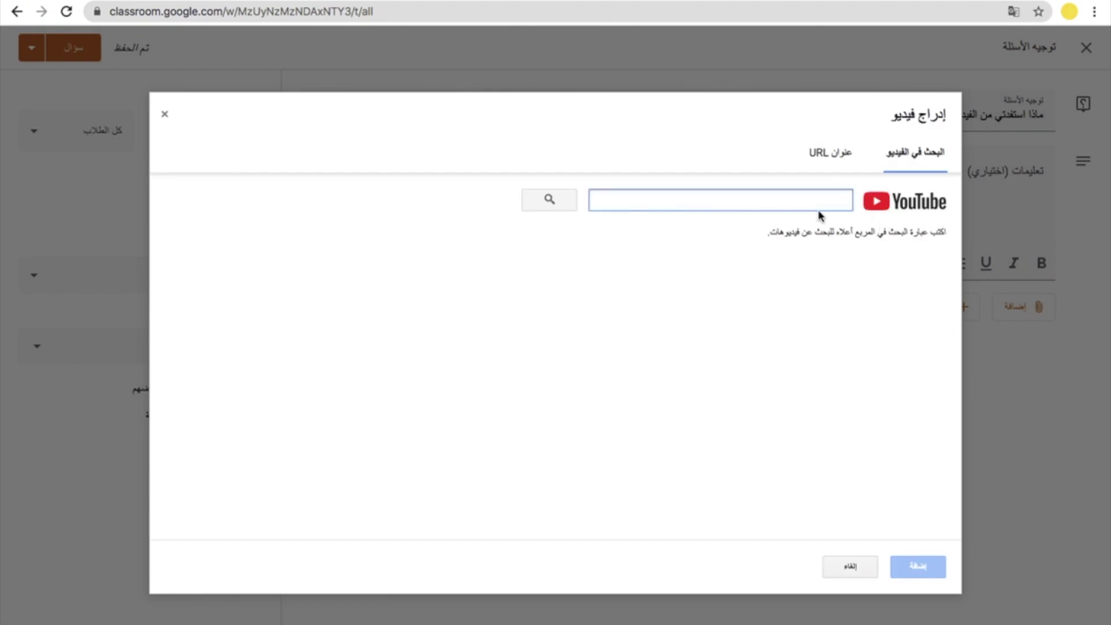
{"action": "type", "text": "تعليم اسما"}
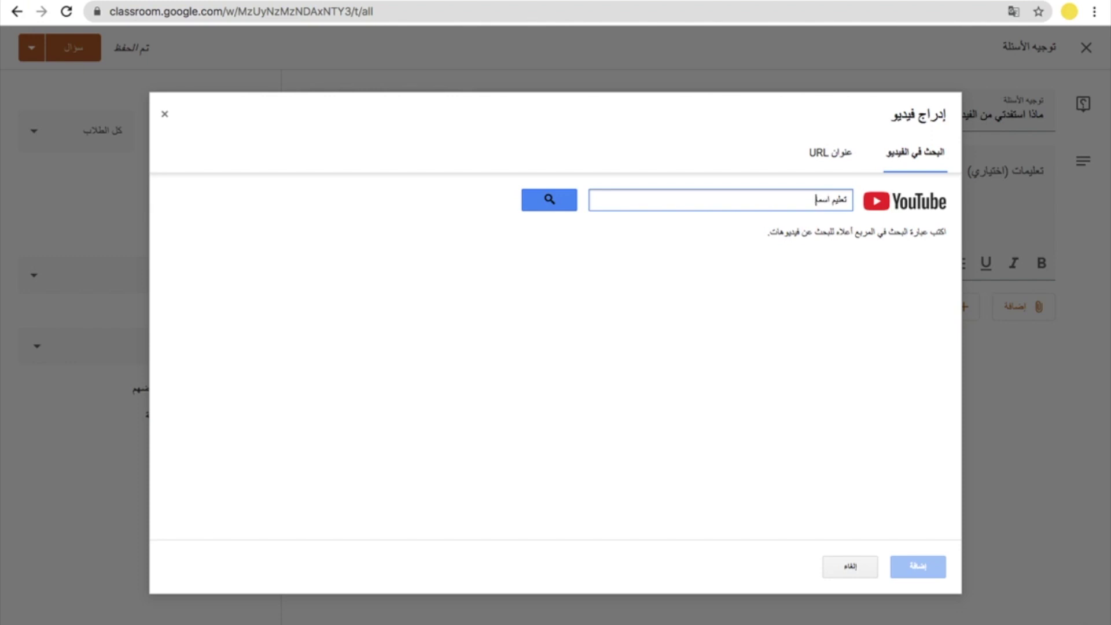
{"action": "type", "text": "كواكب"}
{"action": "key", "text": "Return"}
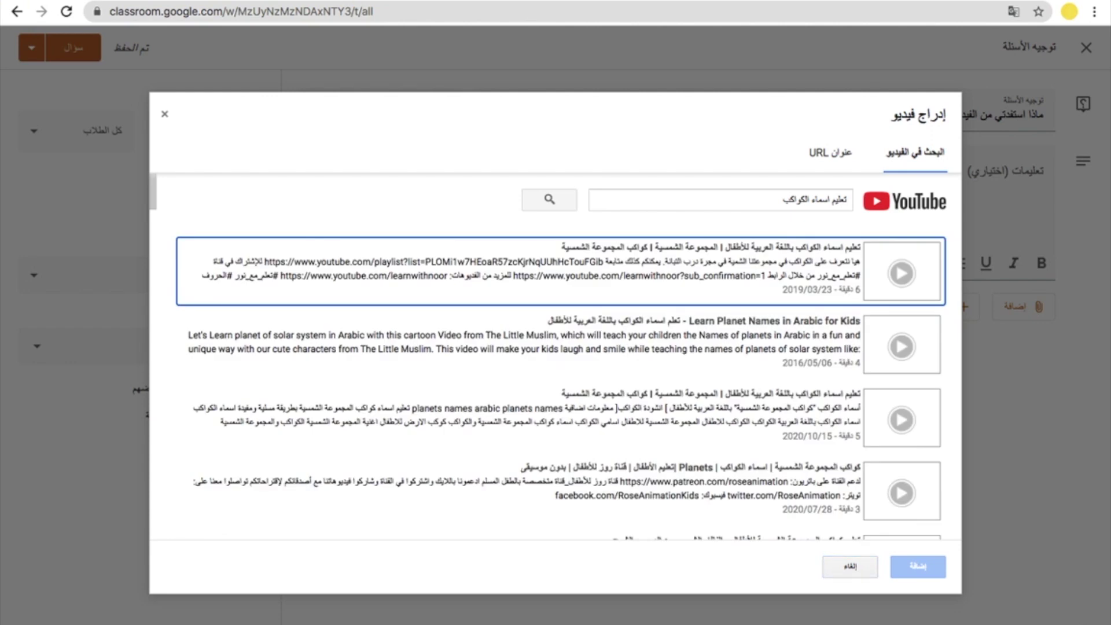
{"action": "left_click", "coordinate": [831, 278]}
{"action": "left_click", "coordinate": [906, 570]}
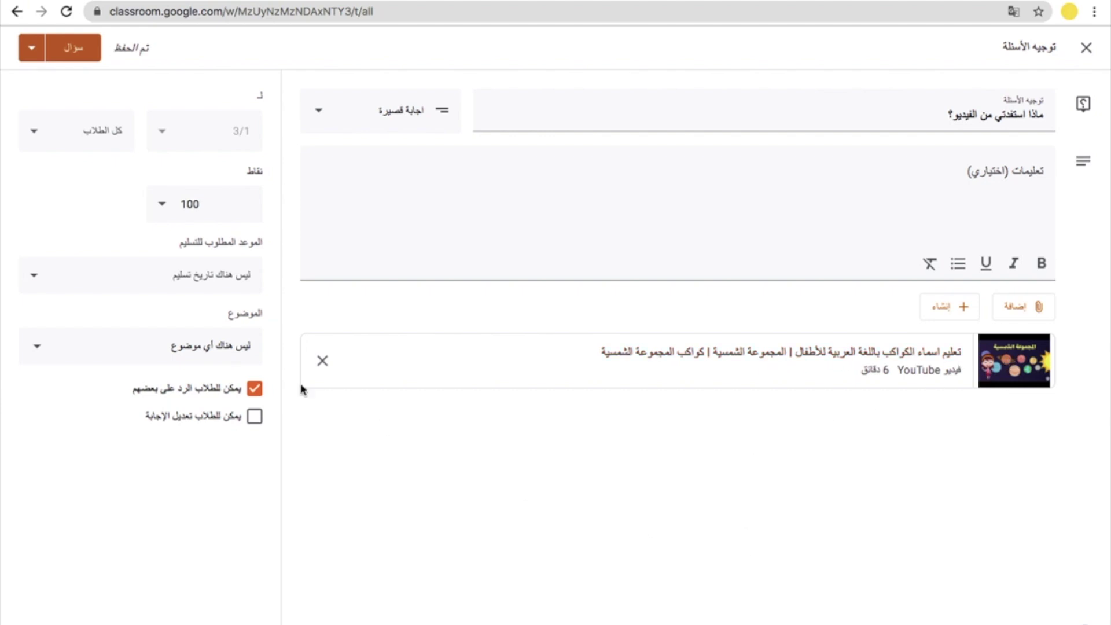
Set the question's points to 5 and due date to 2021/06/04, and allow students to edit their answer.
{"action": "left_click", "coordinate": [196, 205]}
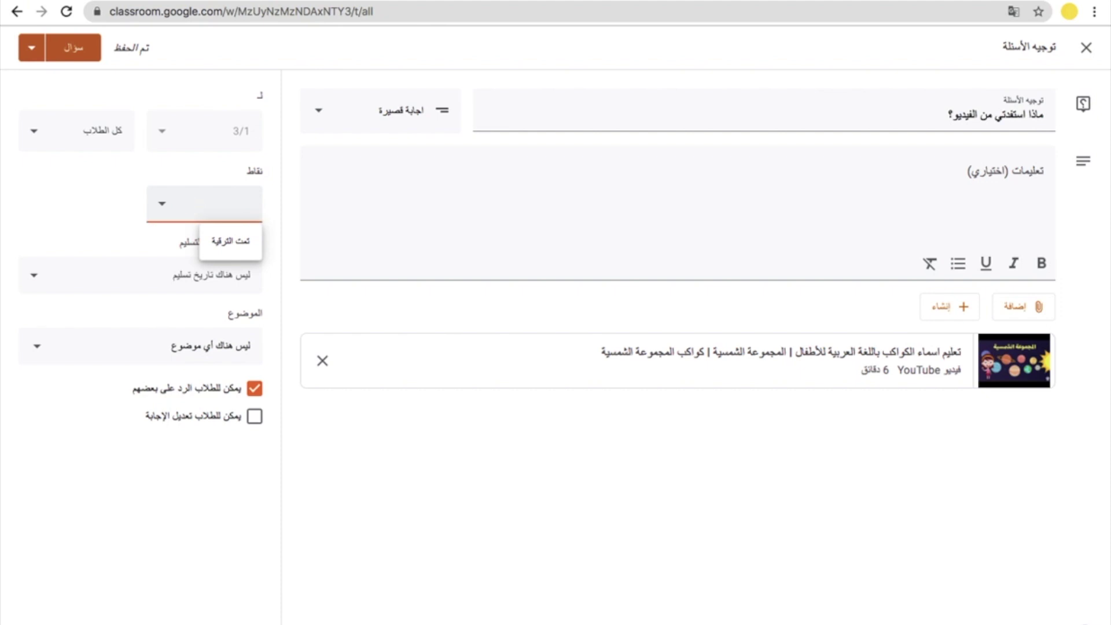
{"action": "type", "text": "5"}
{"action": "left_click", "coordinate": [197, 274]}
{"action": "left_click", "coordinate": [154, 332]}
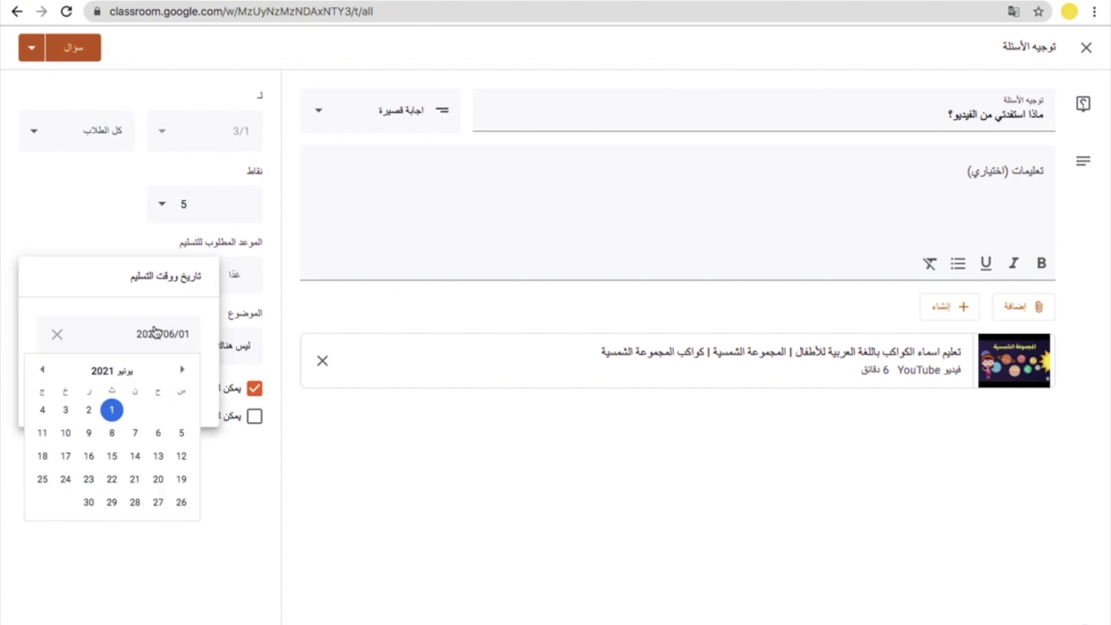
{"action": "left_click", "coordinate": [44, 410]}
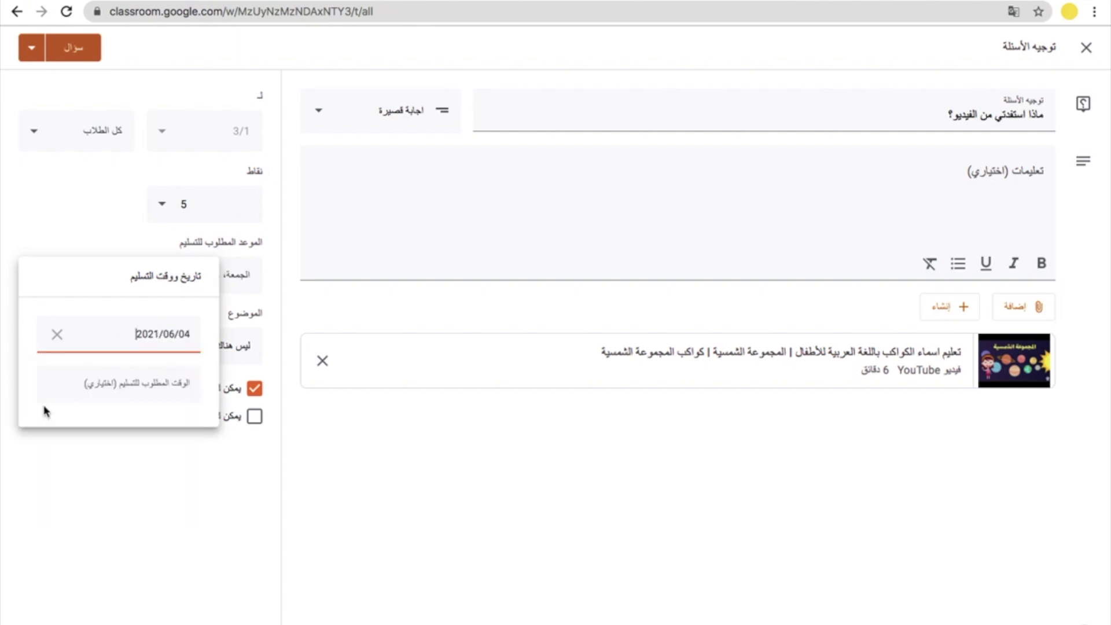
{"action": "left_click", "coordinate": [132, 534]}
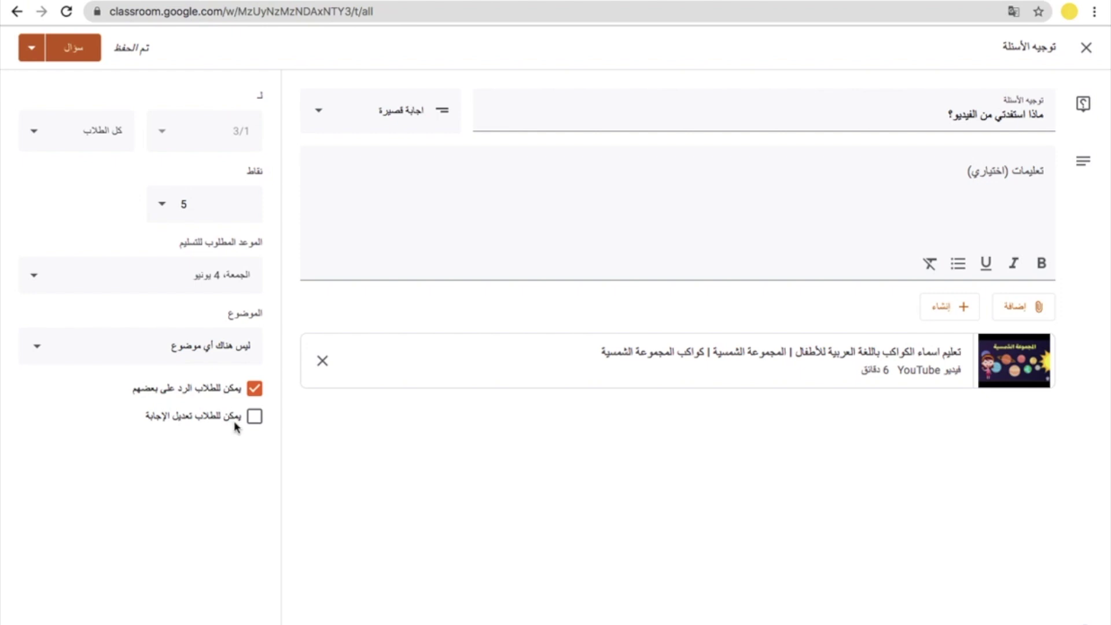
{"action": "left_click", "coordinate": [255, 417]}
Add the instruction "الرجاء مشاهدة الفيديو كاملا." to the question and post it to the class.
{"action": "left_click", "coordinate": [1001, 177]}
{"action": "type", "text": "hg"}
{"action": "key", "text": "BackSpace"}
{"action": "type", "text": "رجاء مشاهد"}
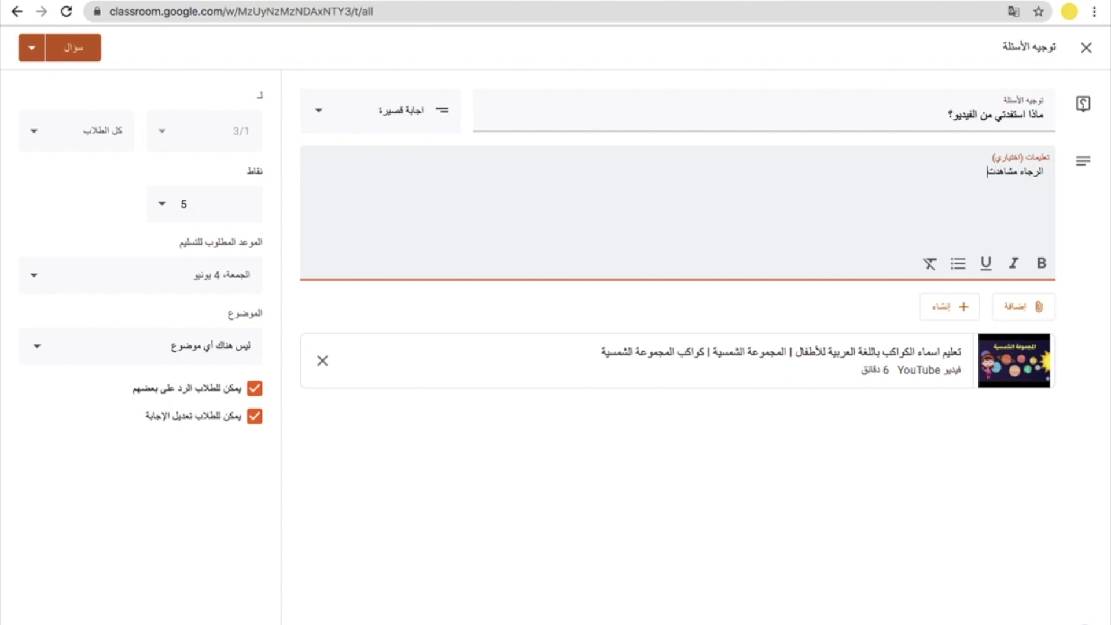
{"action": "type", "text": "ة الفيديو كاملا."}
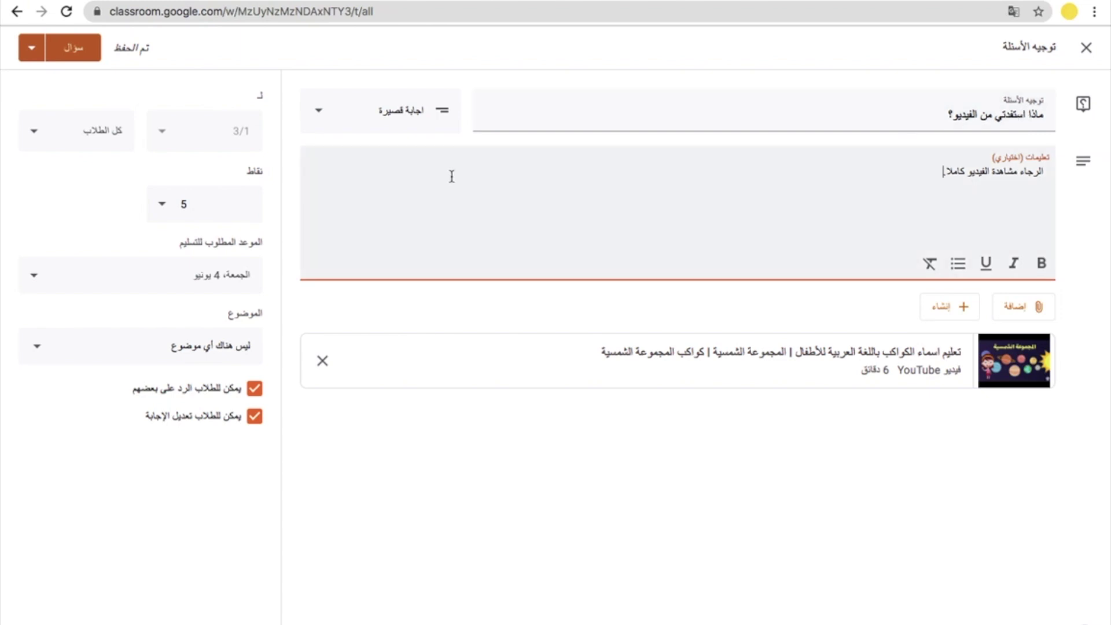
{"action": "left_click", "coordinate": [85, 49]}
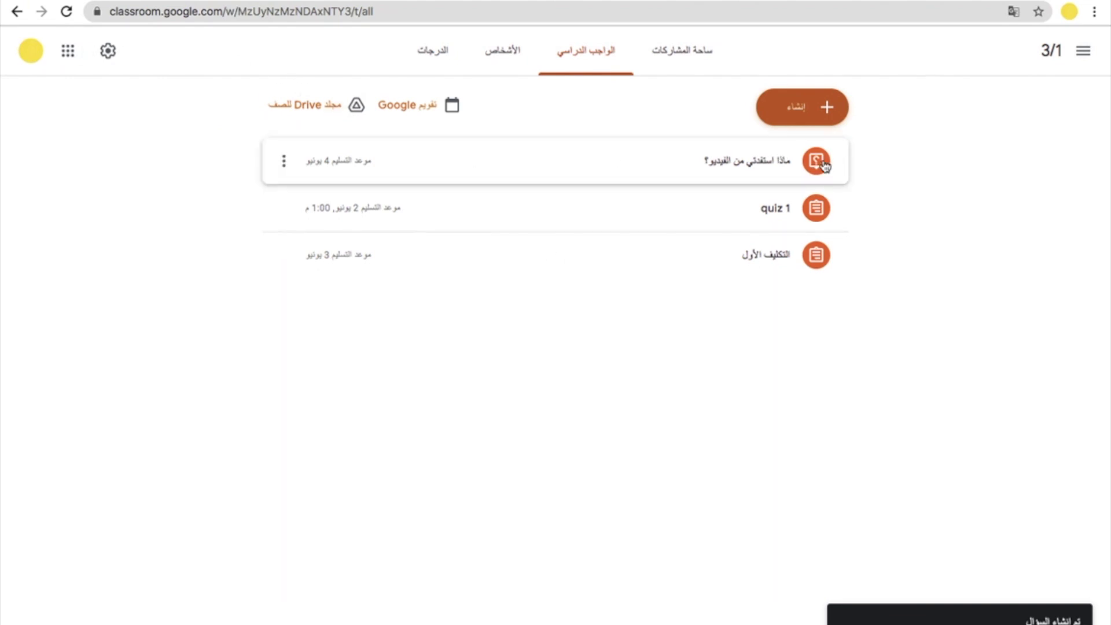
Create a new material for class 3/1 titled "كتاب العلوم".
{"action": "left_click", "coordinate": [829, 105]}
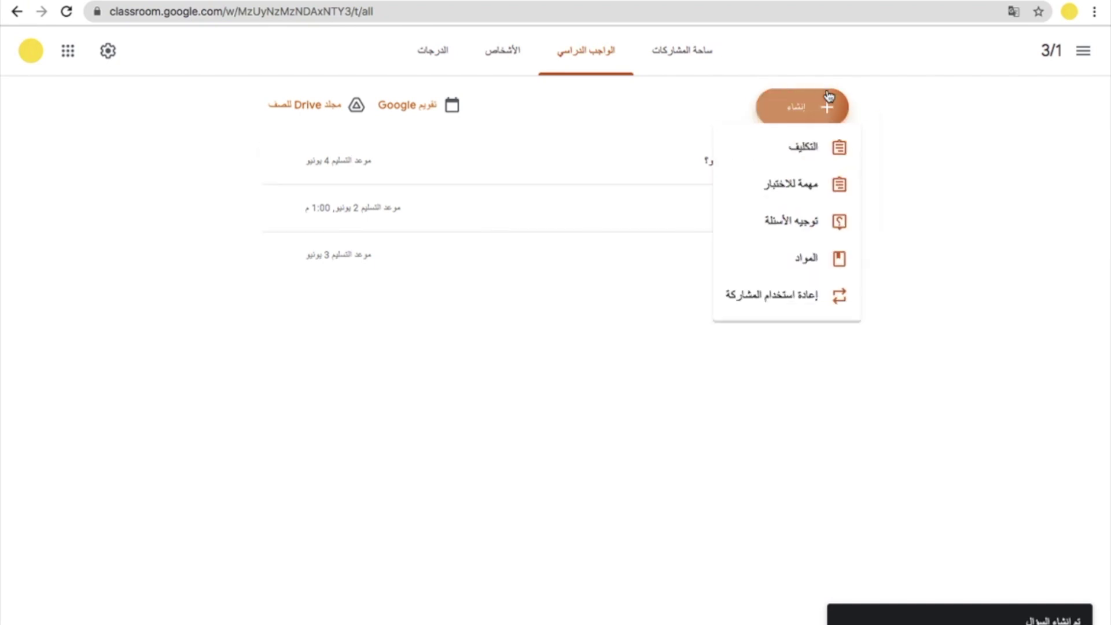
{"action": "left_click", "coordinate": [805, 272]}
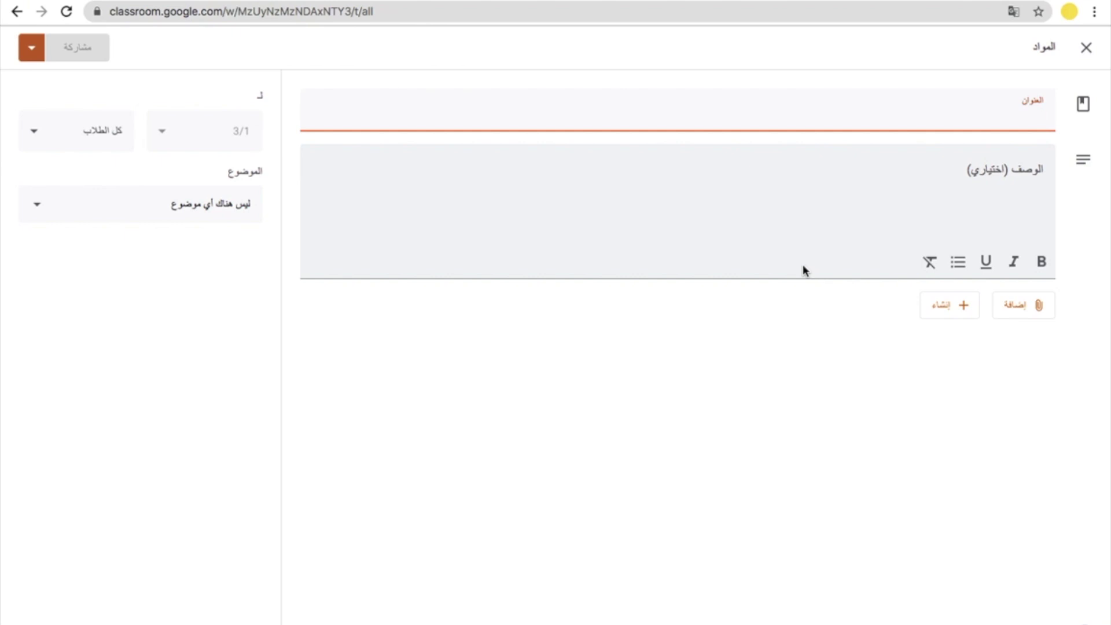
{"action": "type", "text": "كتاب تا"}
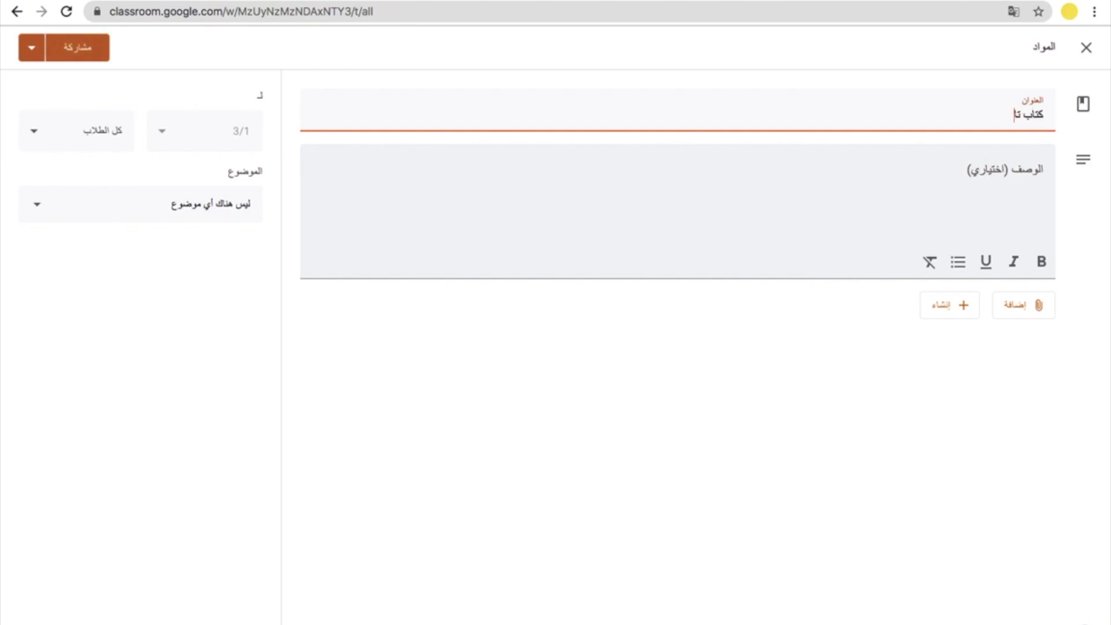
{"action": "key", "text": "BackSpace"}
{"action": "key", "text": "BackSpace"}
{"action": "type", "text": "العلوم"}
Add the description "للصف الثالث - الجزء الأول" to the material.
{"action": "left_click", "coordinate": [896, 216]}
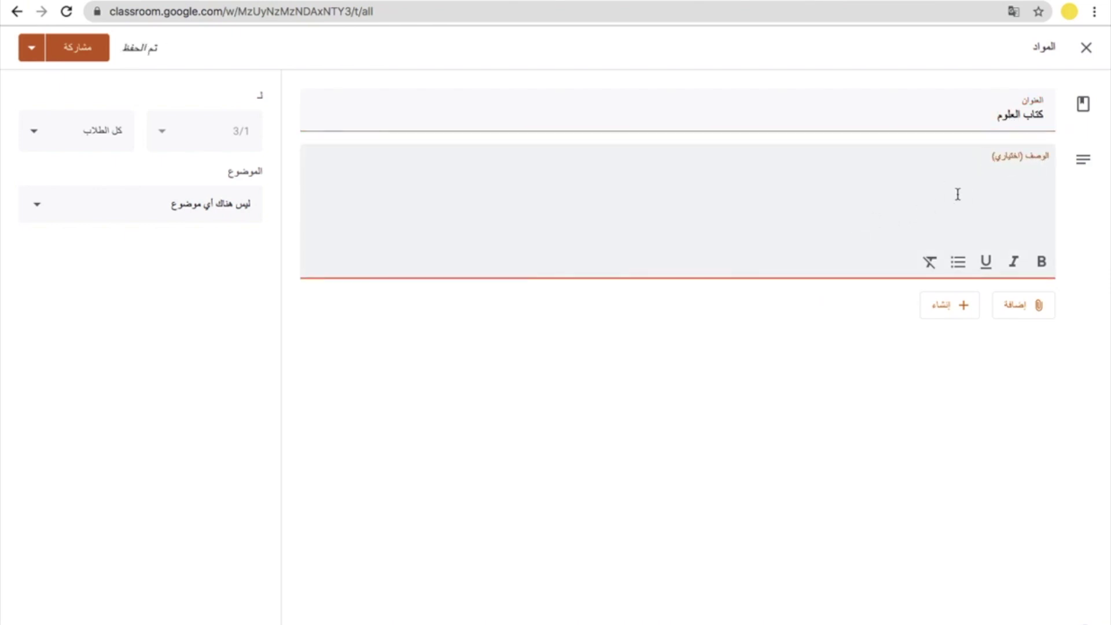
{"action": "type", "text": "للصف الثالث - الجز"}
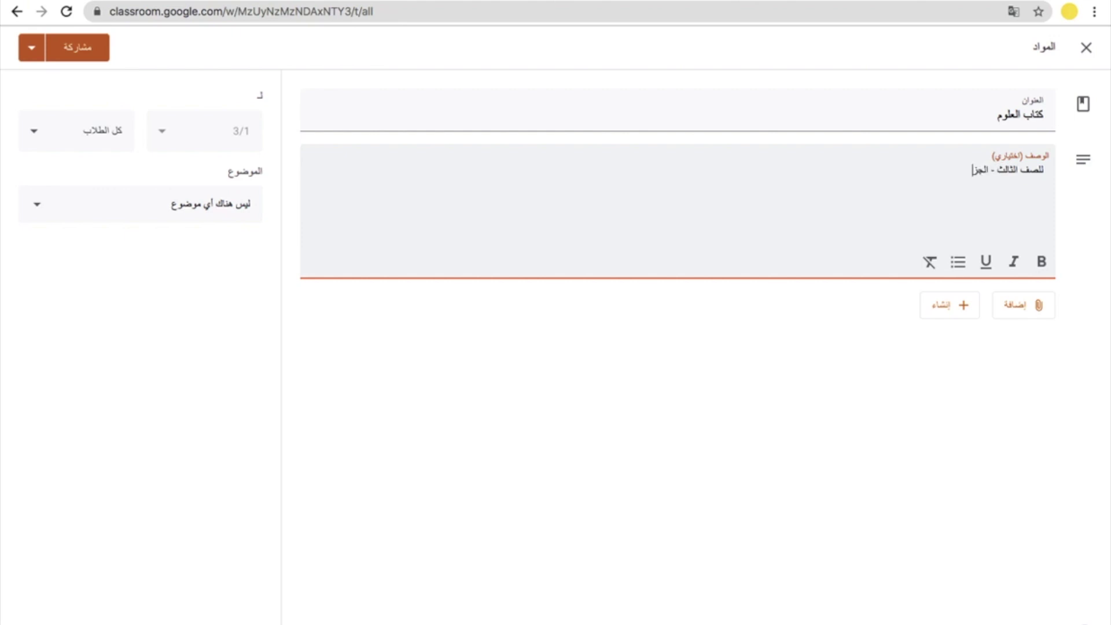
{"action": "type", "text": "ء الأول"}
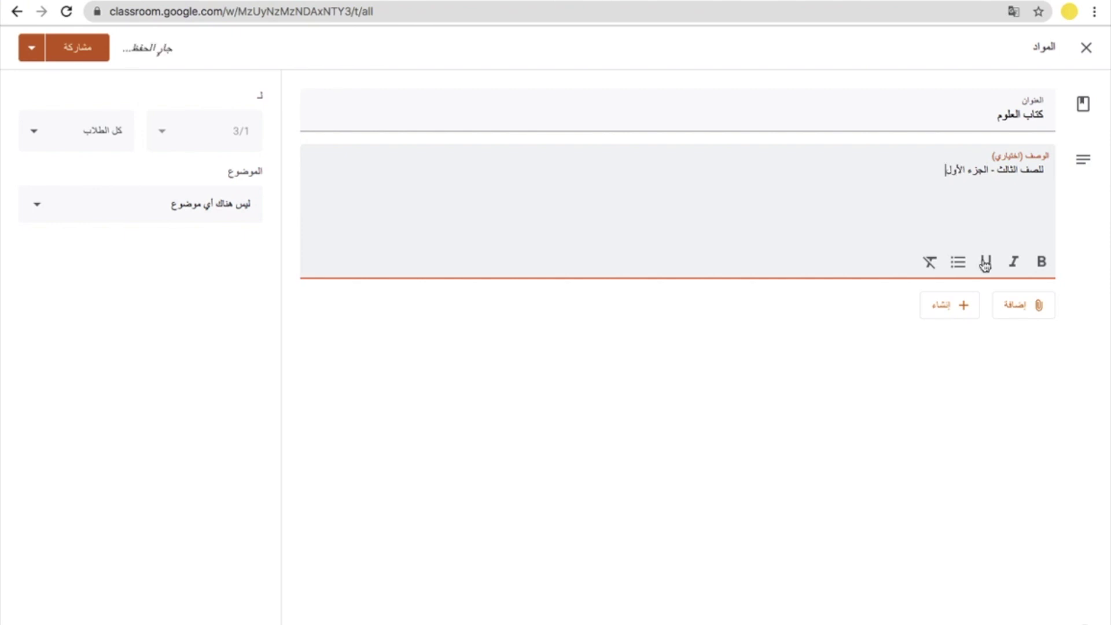
Attach the computer file "كتاب العلوم للصف الثالث" to the material and post it to the class.
{"action": "left_click", "coordinate": [1016, 307]}
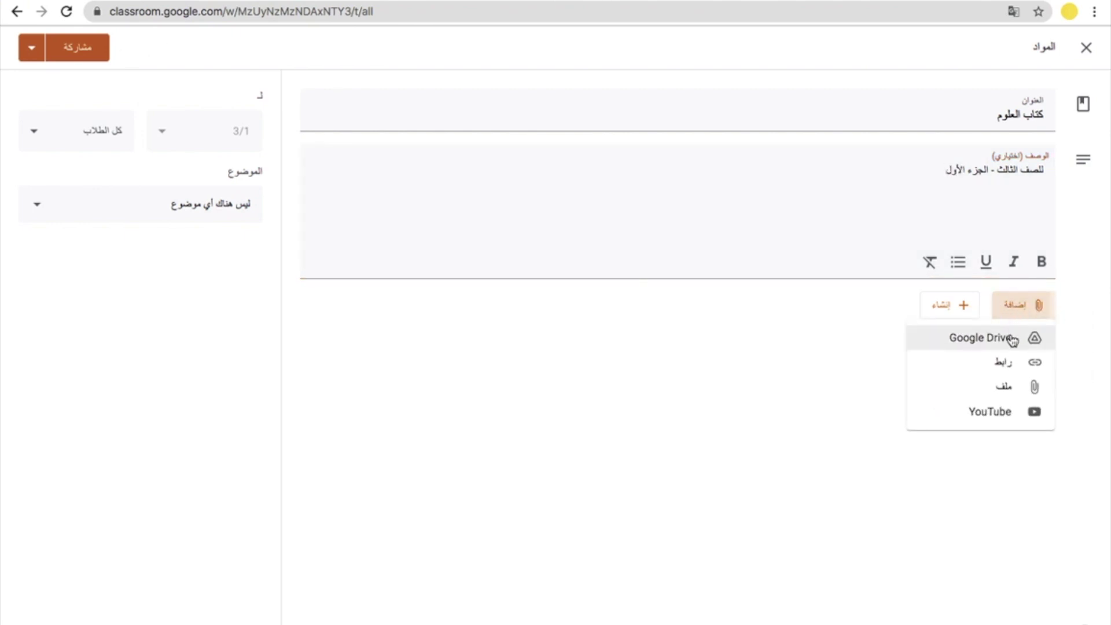
{"action": "left_click", "coordinate": [967, 306]}
{"action": "left_click", "coordinate": [967, 306]}
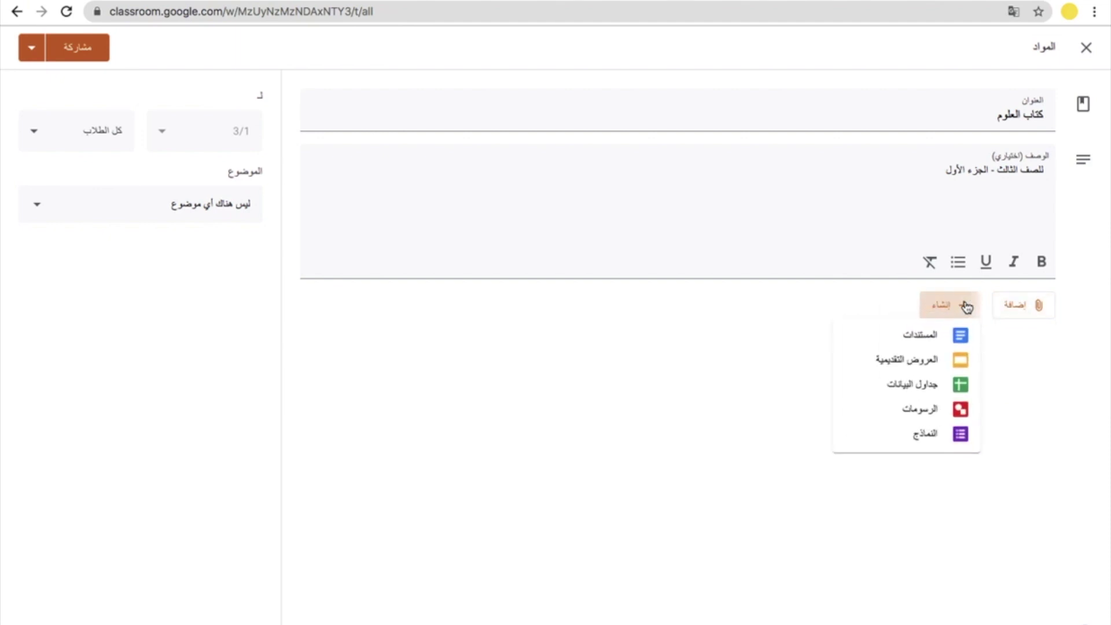
{"action": "left_click", "coordinate": [1008, 306]}
{"action": "left_click", "coordinate": [1008, 307]}
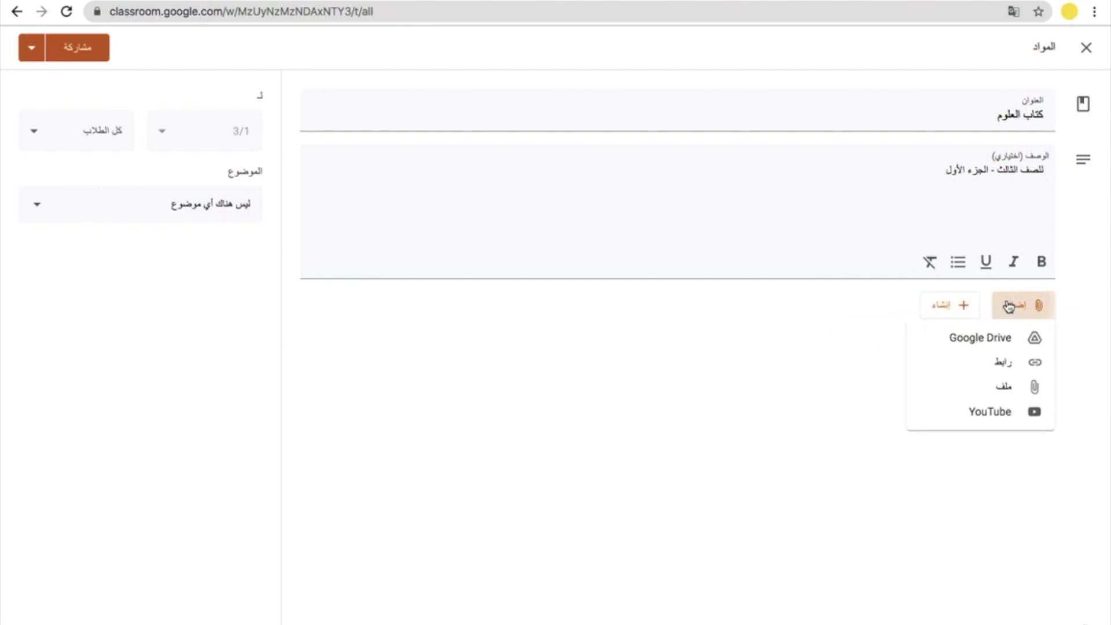
{"action": "left_click", "coordinate": [1007, 387]}
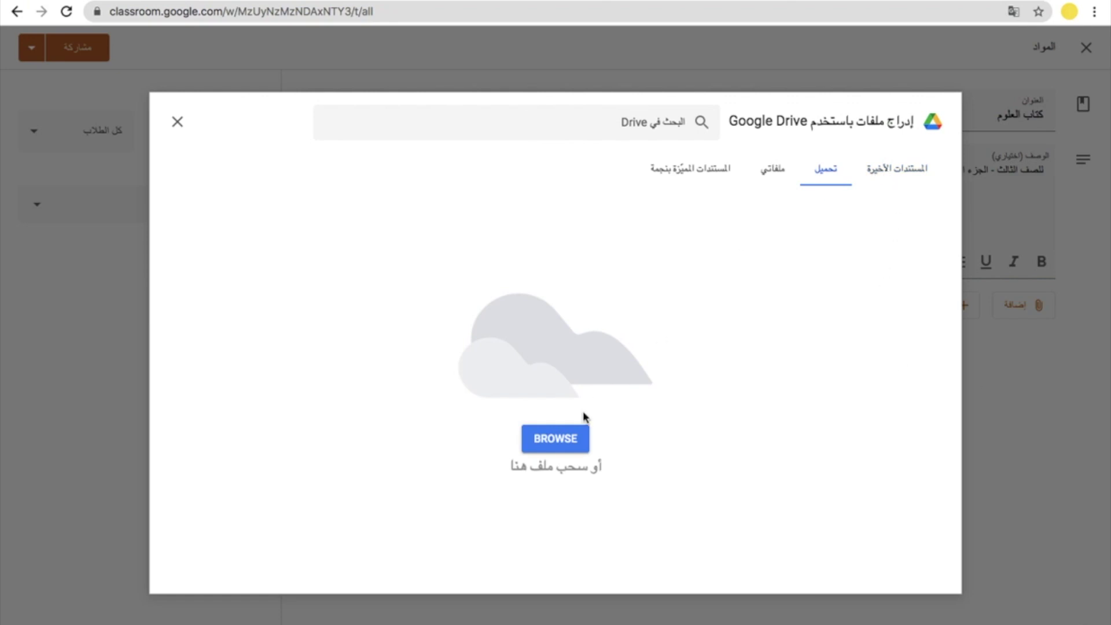
{"action": "left_click", "coordinate": [565, 440]}
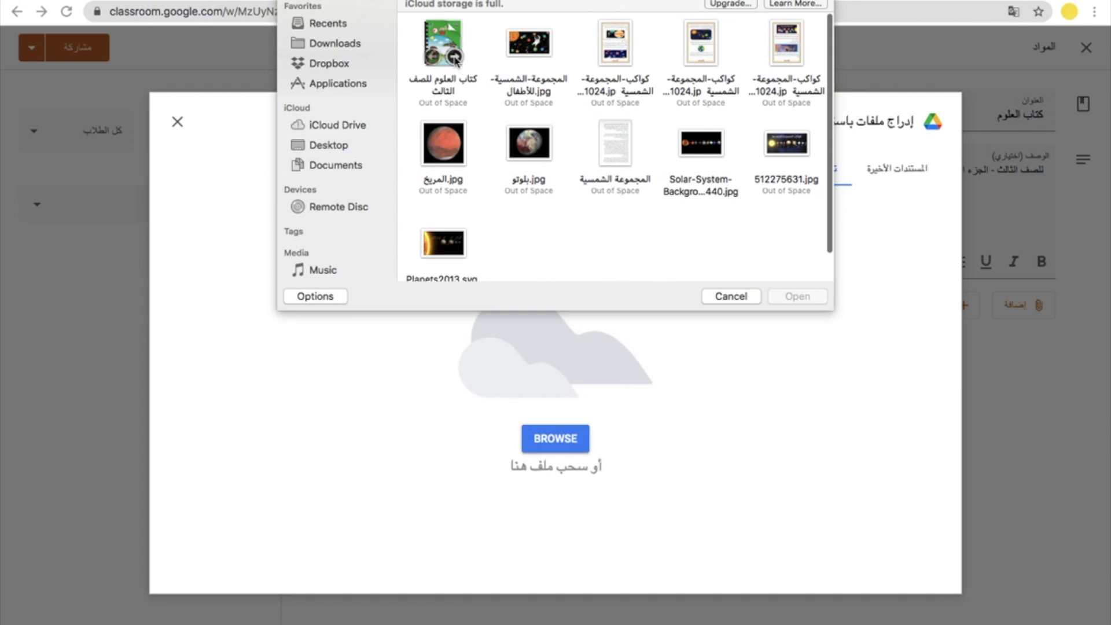
{"action": "left_click", "coordinate": [455, 58]}
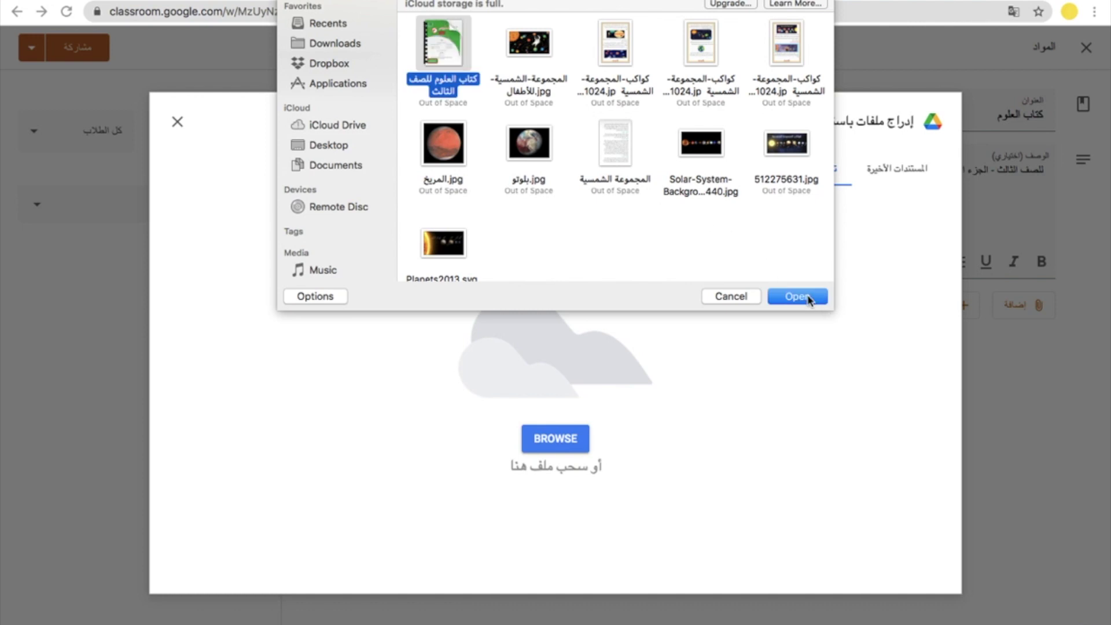
{"action": "left_click", "coordinate": [797, 296]}
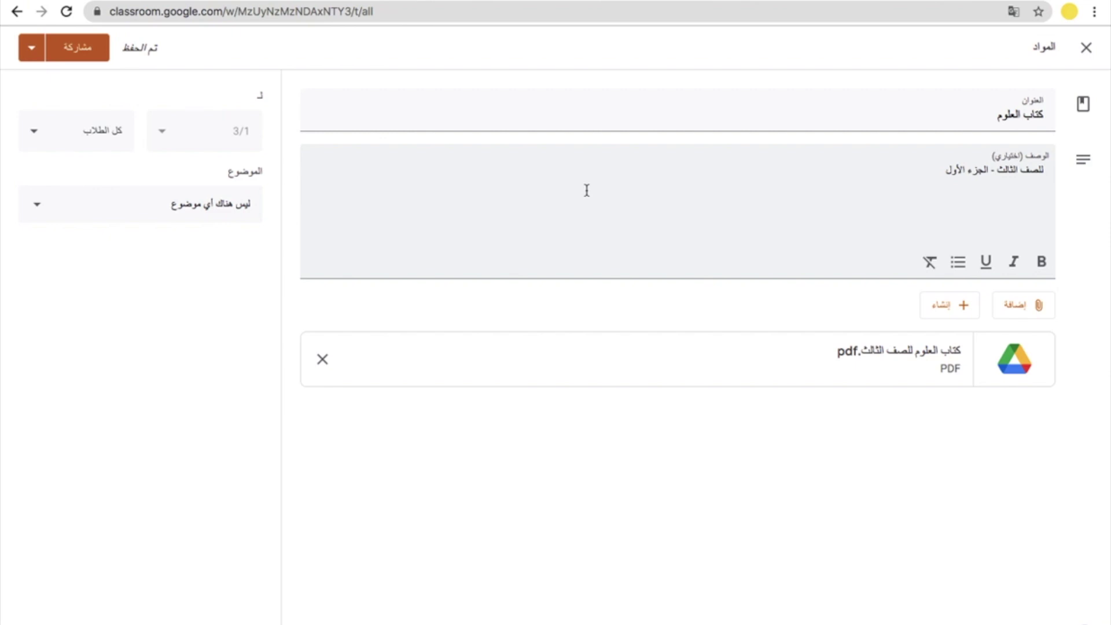
{"action": "left_click", "coordinate": [87, 57]}
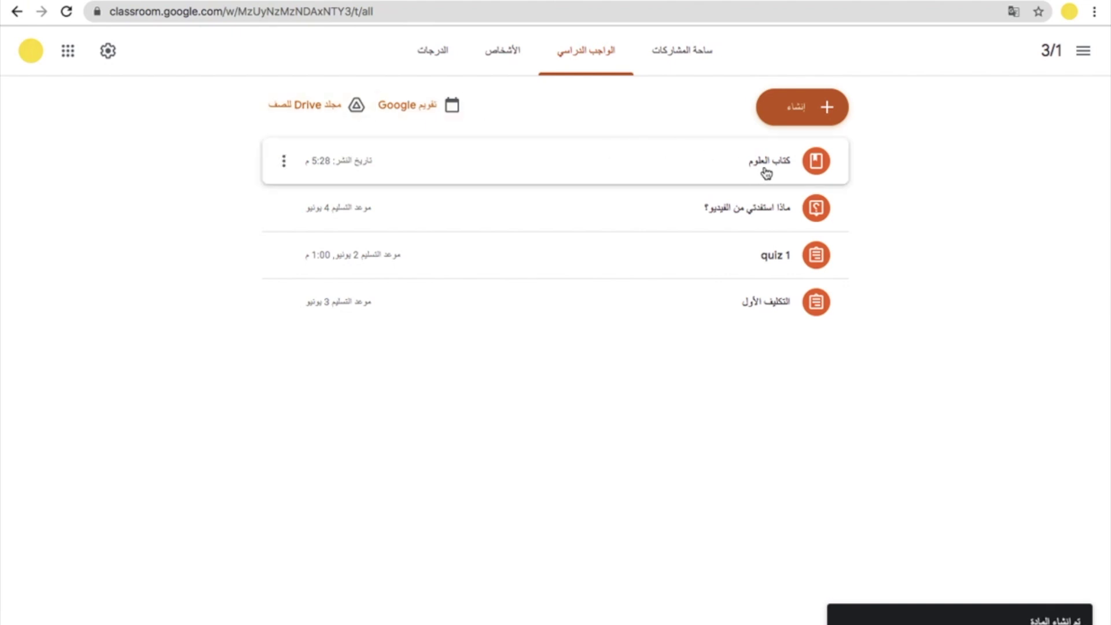
{"action": "left_click", "coordinate": [797, 121]}
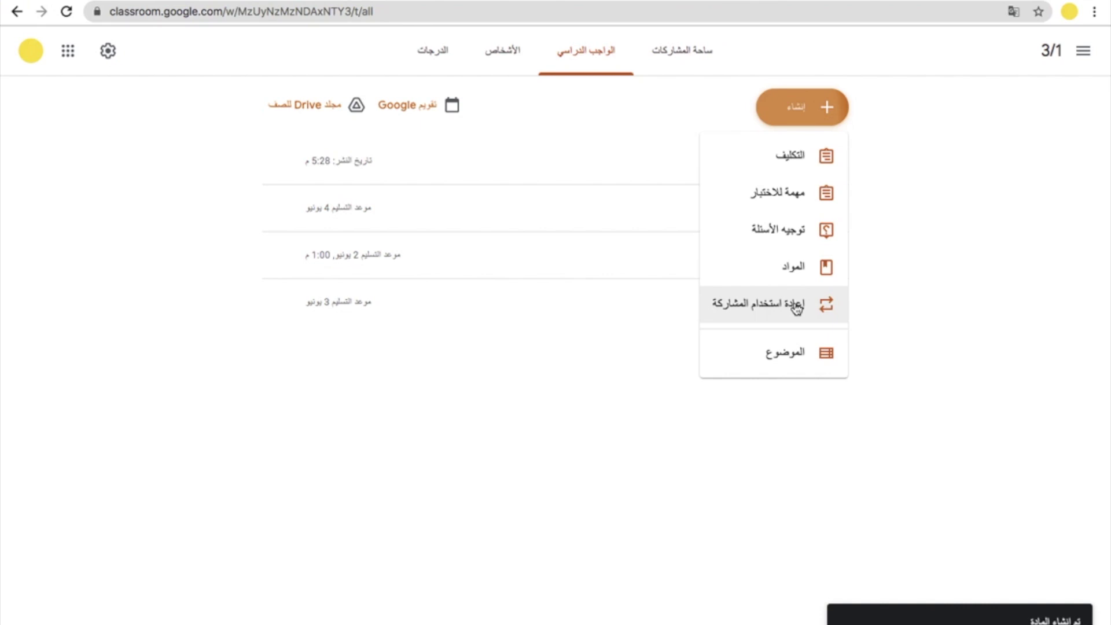
{"action": "left_click", "coordinate": [636, 375]}
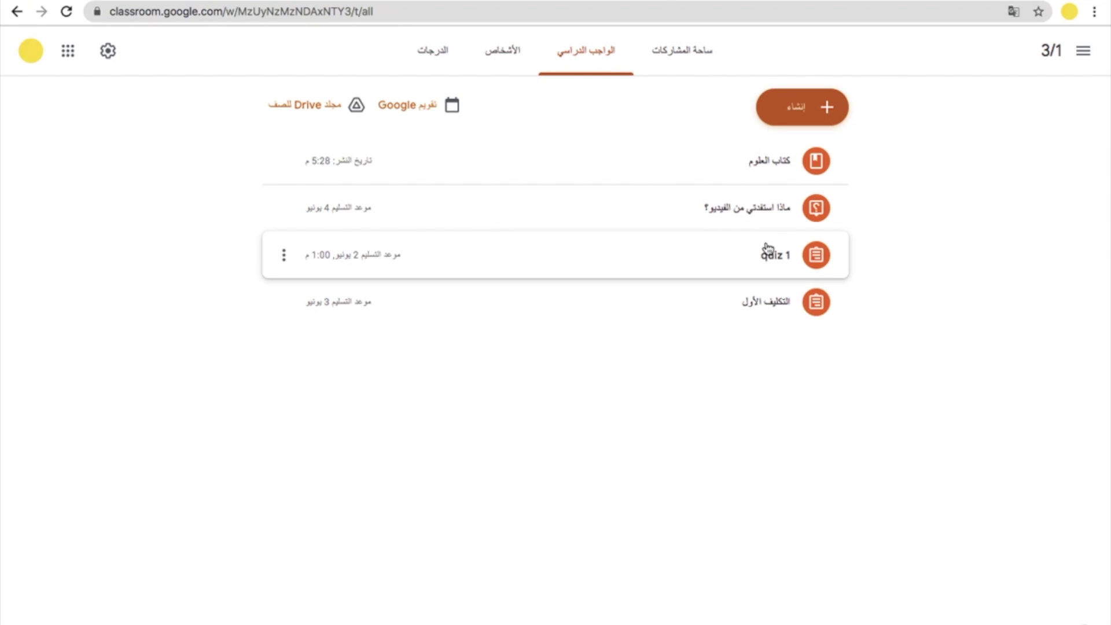
{"action": "left_click", "coordinate": [803, 114]}
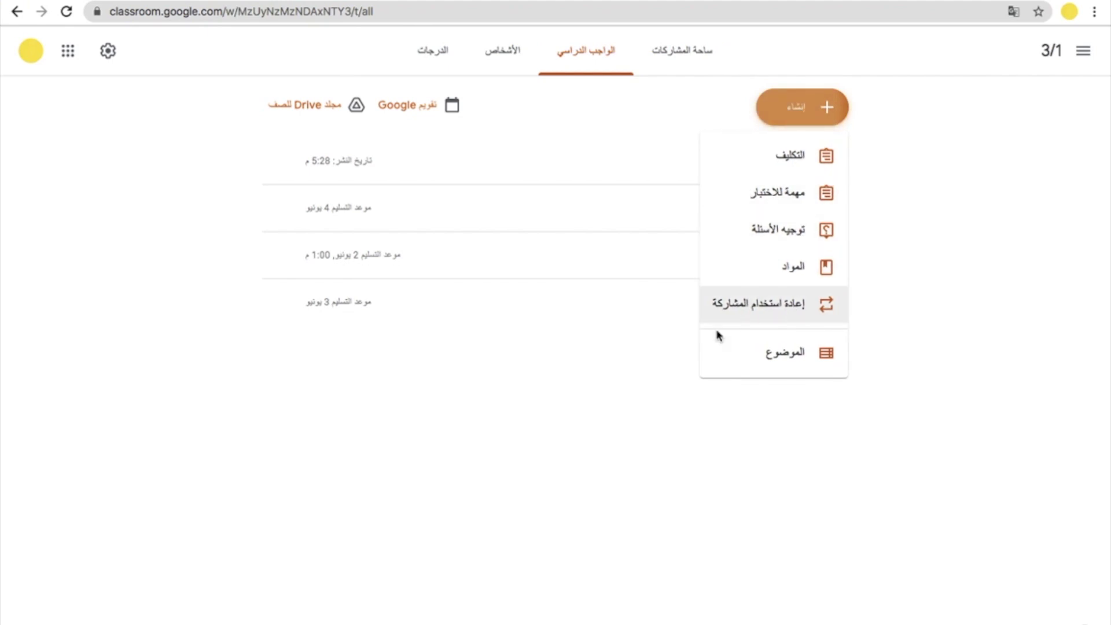
{"action": "left_click", "coordinate": [618, 362]}
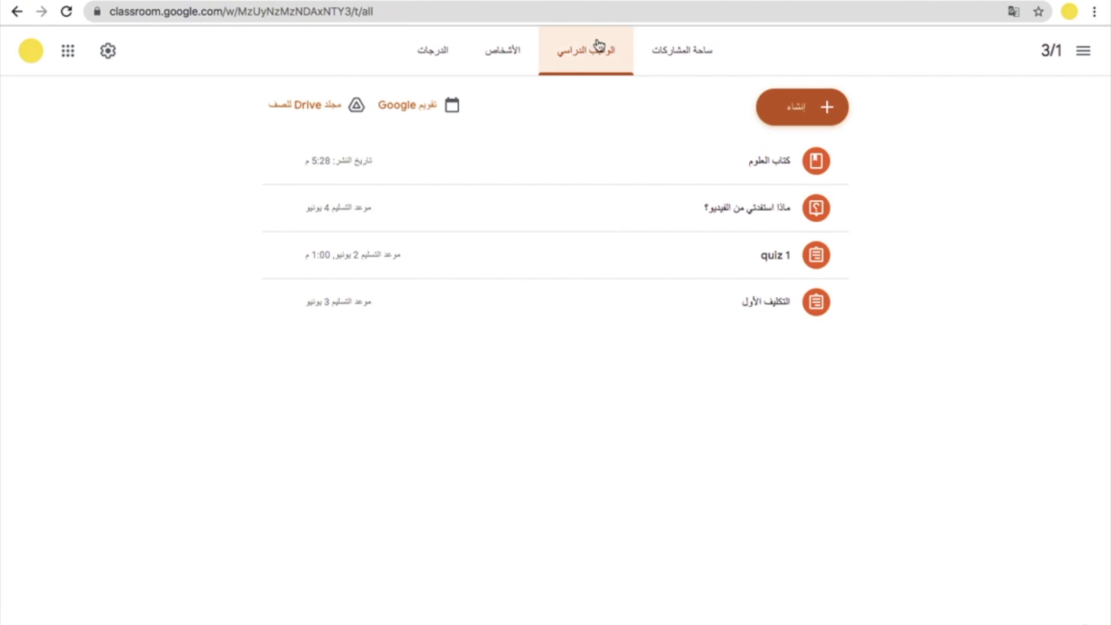
Open the class 3/1 stream to review the published classwork posts.
{"action": "left_click", "coordinate": [692, 51]}
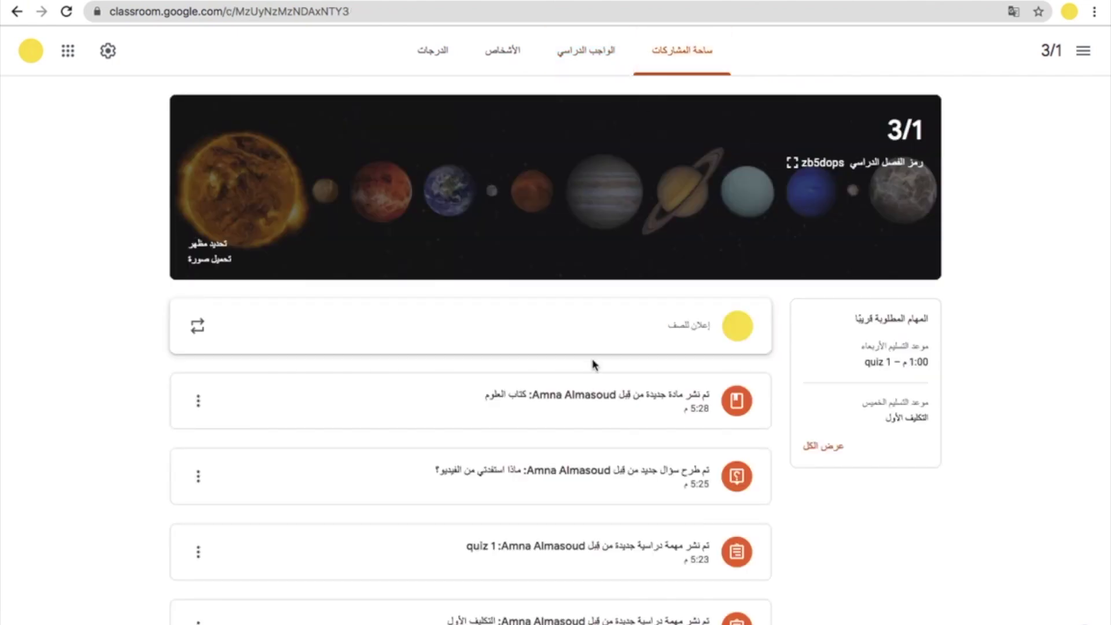